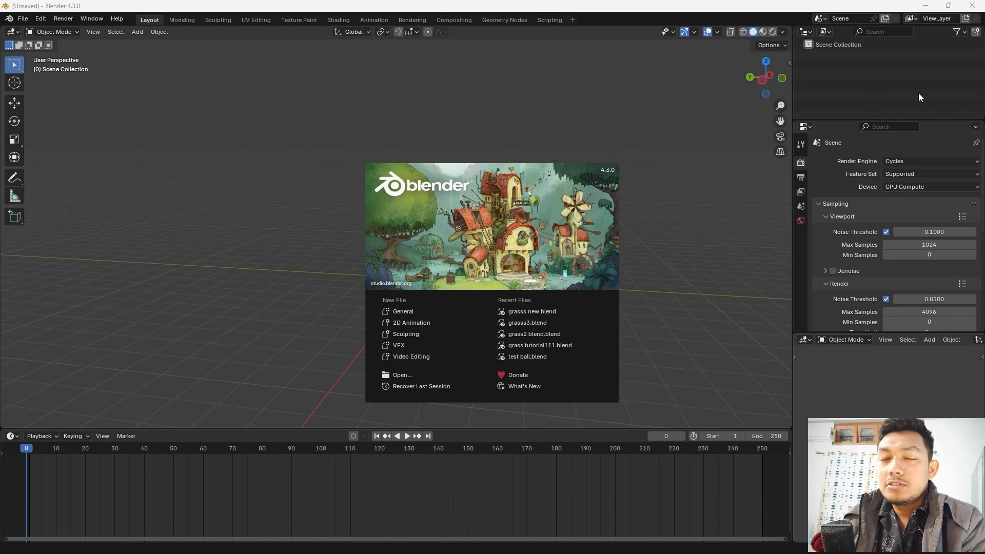
Leave the splash screen and add a mesh plane at the world origin.
{"action": "left_click", "coordinate": [893, 94]}
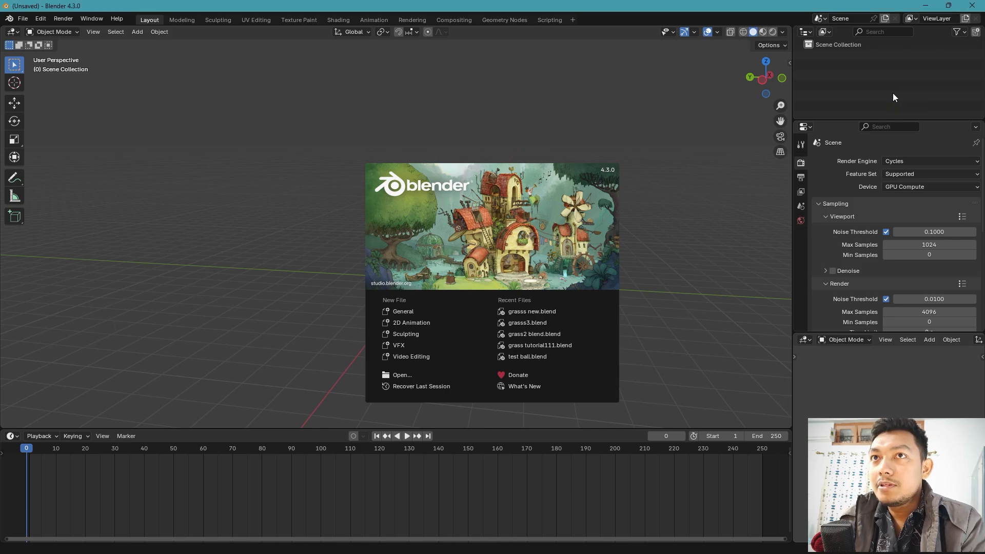
{"action": "left_click", "coordinate": [421, 315]}
{"action": "key", "text": "shift+a"}
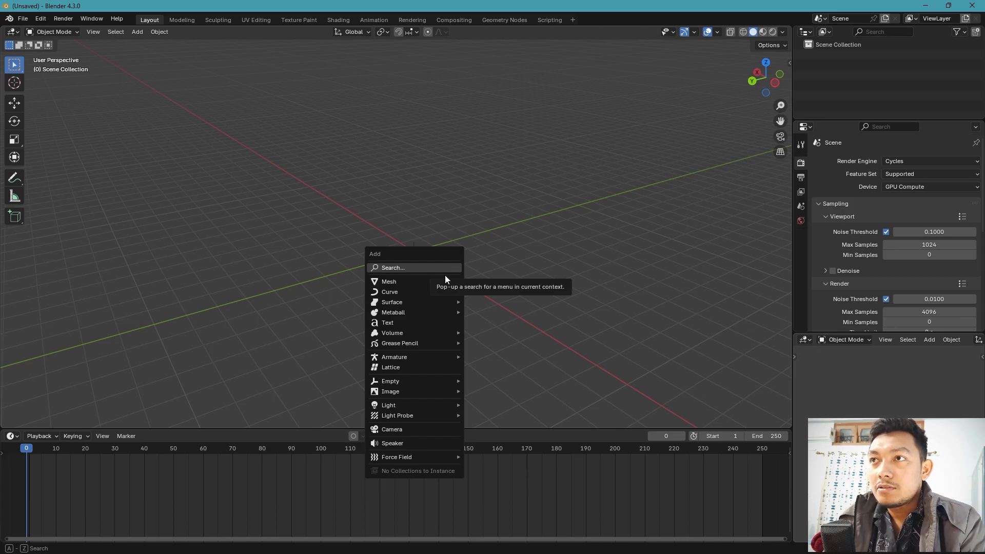
{"action": "mouse_move", "coordinate": [439, 281]}
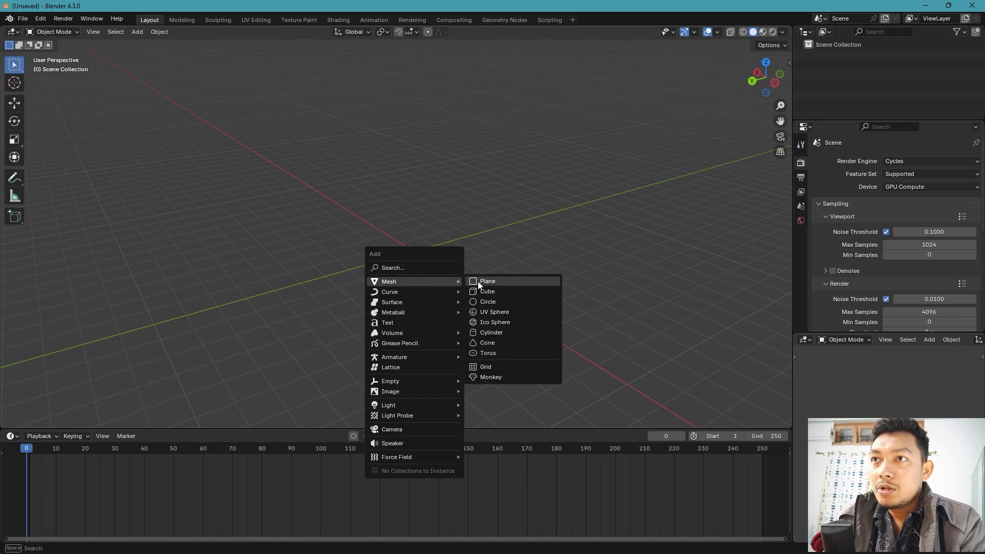
{"action": "left_click", "coordinate": [137, 33]}
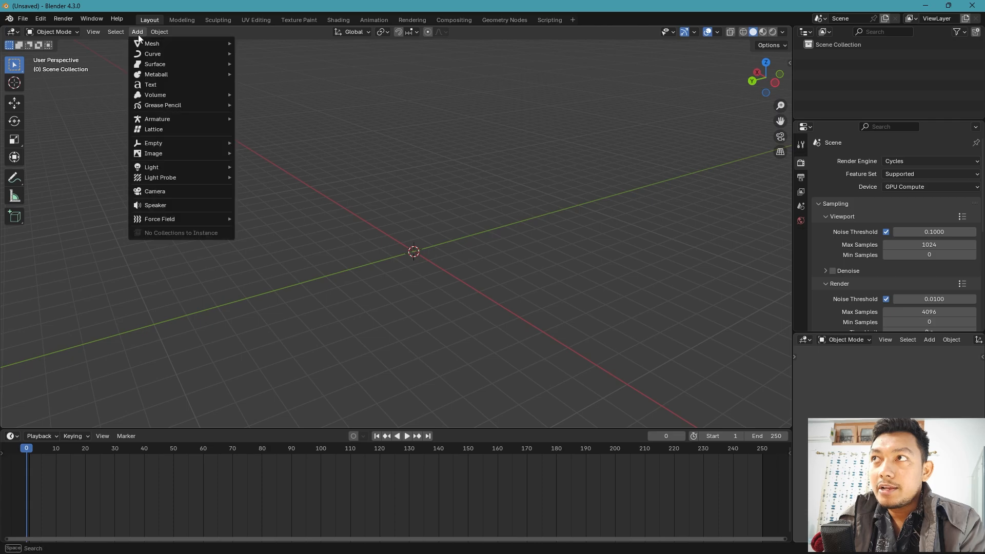
{"action": "mouse_move", "coordinate": [143, 43]}
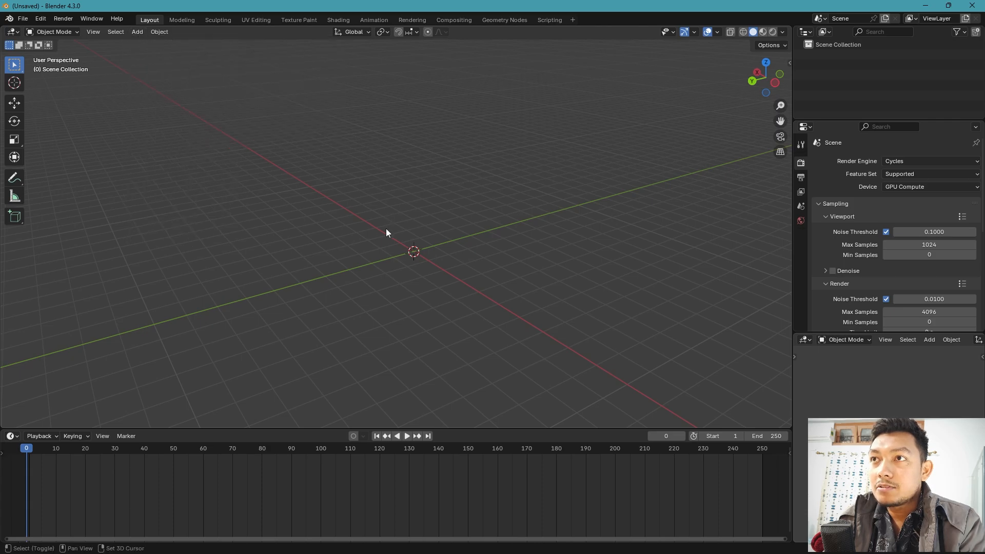
{"action": "key", "text": "shift+a"}
{"action": "mouse_move", "coordinate": [384, 238]}
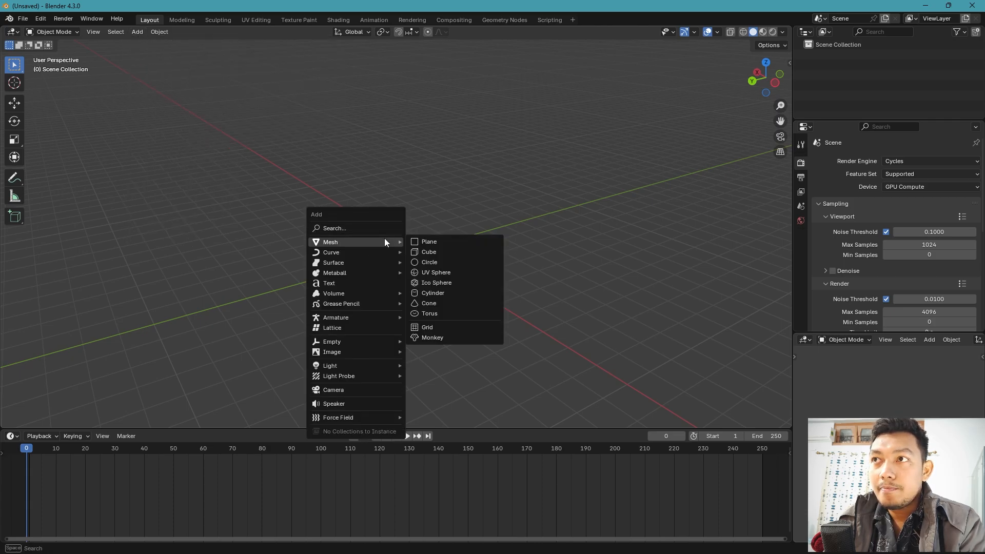
{"action": "left_click", "coordinate": [420, 242]}
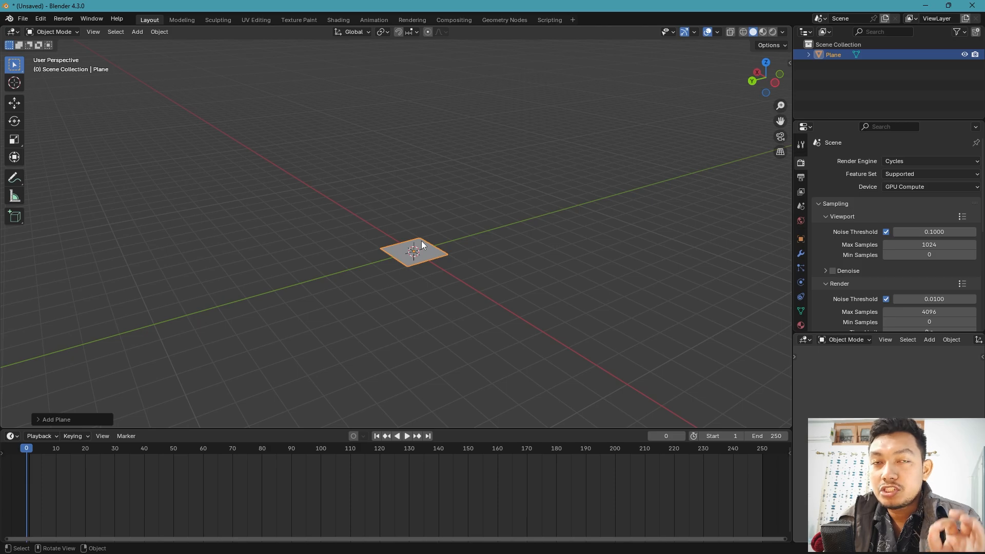
{"action": "scroll", "coordinate": [426, 241], "scroll_direction": "up", "scroll_amount": 5}
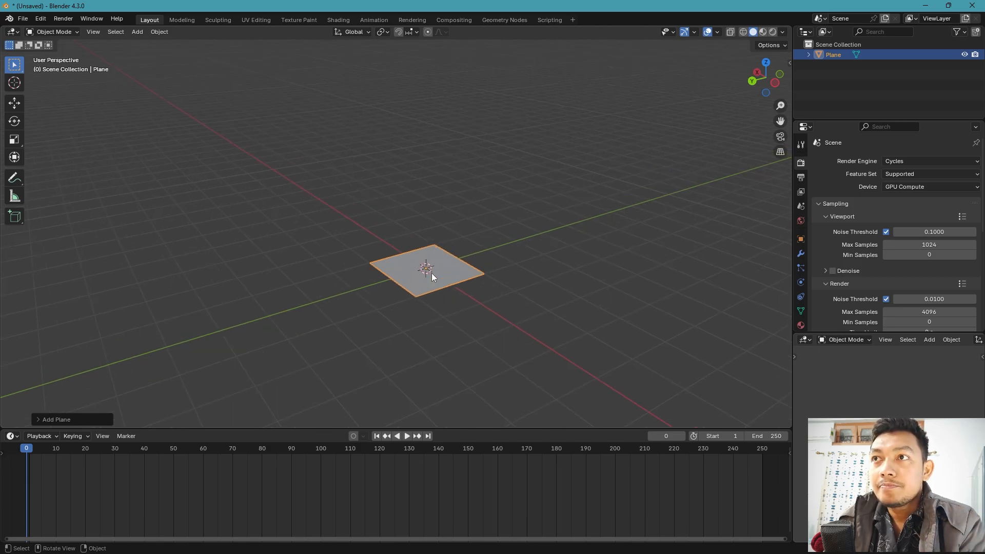
{"action": "mouse_move", "coordinate": [473, 306]}
{"action": "middle_mouse_down"}
{"action": "mouse_move", "coordinate": [421, 246]}
{"action": "mouse_move", "coordinate": [471, 296]}
{"action": "middle_mouse_up"}
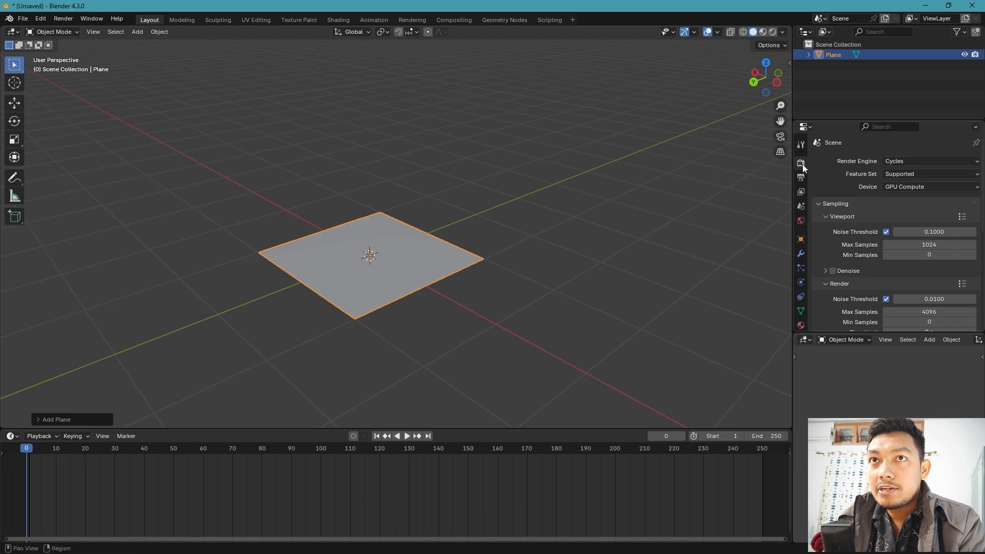
Set the render engine to Cycles with GPU Compute as the device.
{"action": "left_click", "coordinate": [910, 161]}
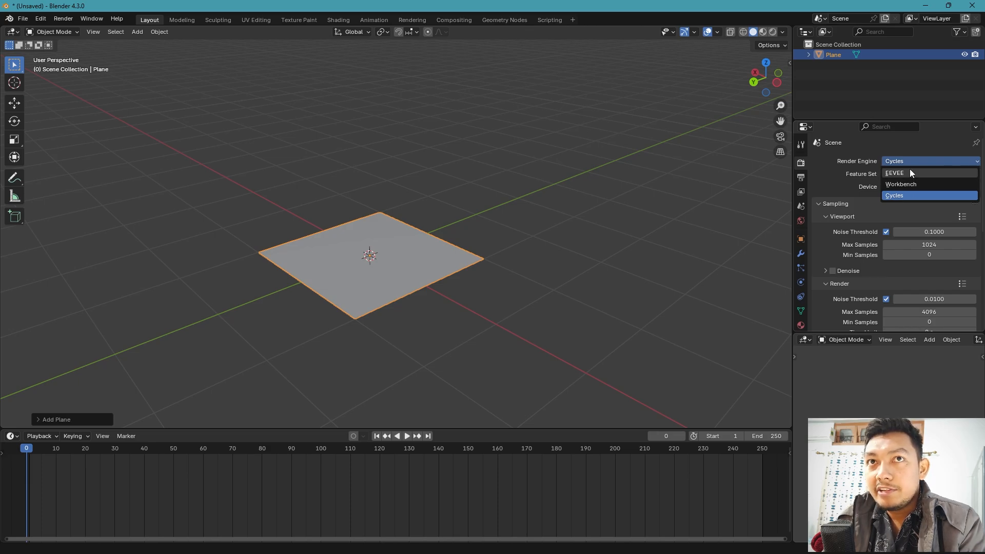
{"action": "left_click", "coordinate": [902, 195]}
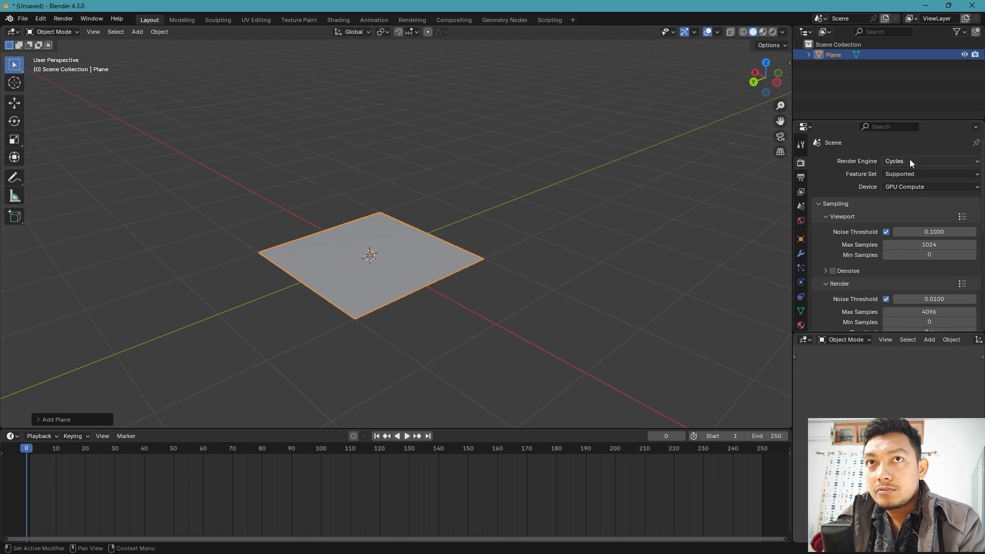
{"action": "left_click", "coordinate": [910, 160]}
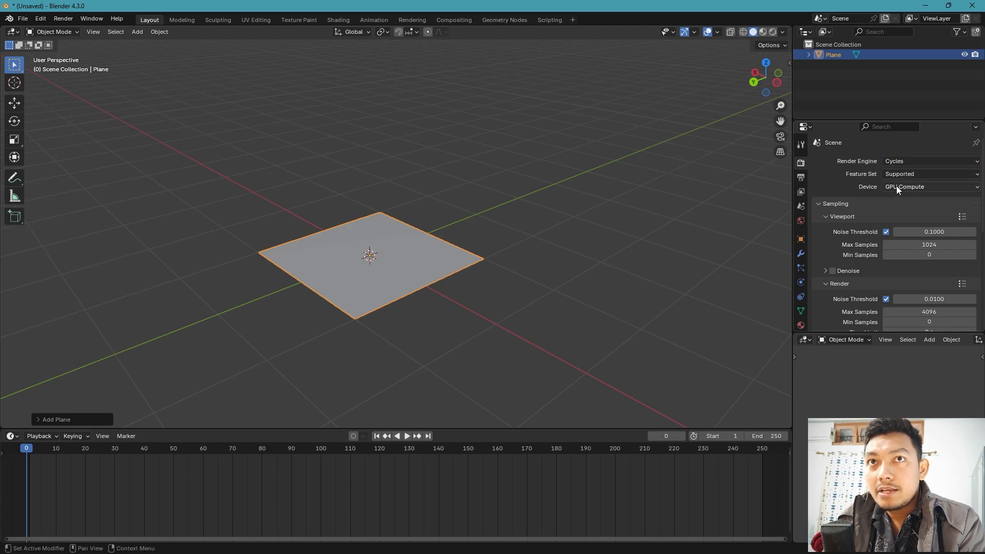
{"action": "left_click", "coordinate": [898, 186]}
{"action": "left_click", "coordinate": [906, 209]}
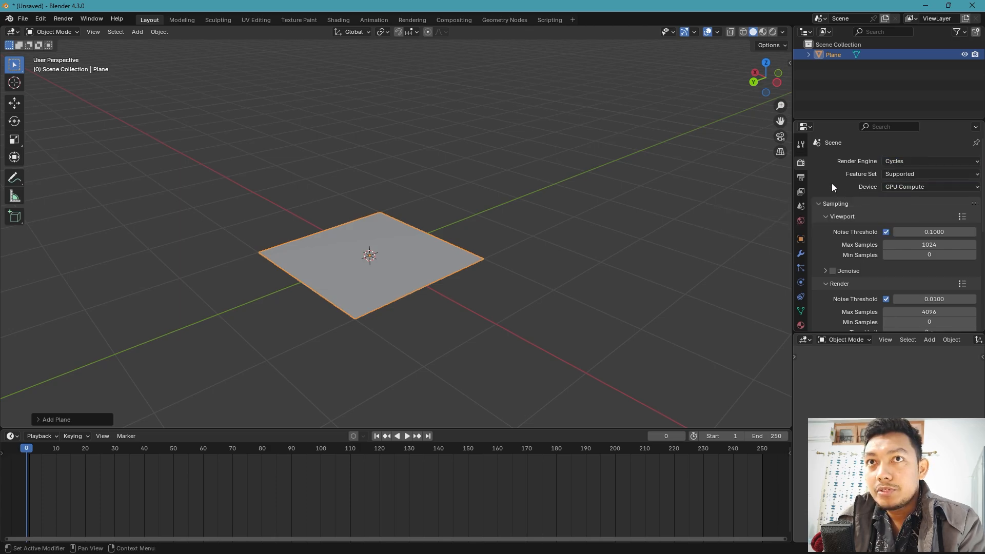
Enable denoising for the final render and set the render Max Samples to 140.
{"action": "scroll", "coordinate": [842, 267], "scroll_direction": "down", "scroll_amount": 4}
{"action": "left_click", "coordinate": [834, 266]}
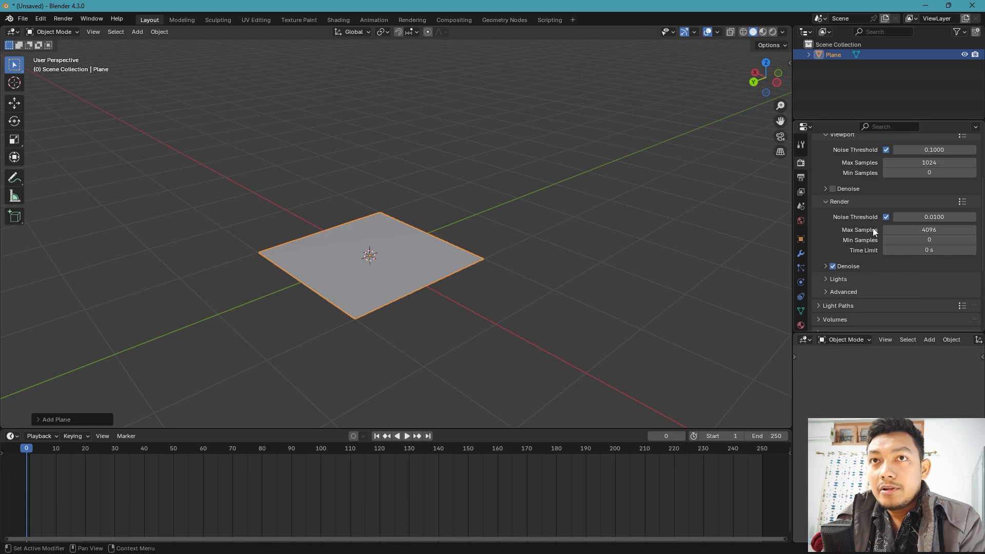
{"action": "double_click", "coordinate": [925, 232]}
{"action": "type", "text": "140"}
{"action": "key", "text": "Return"}
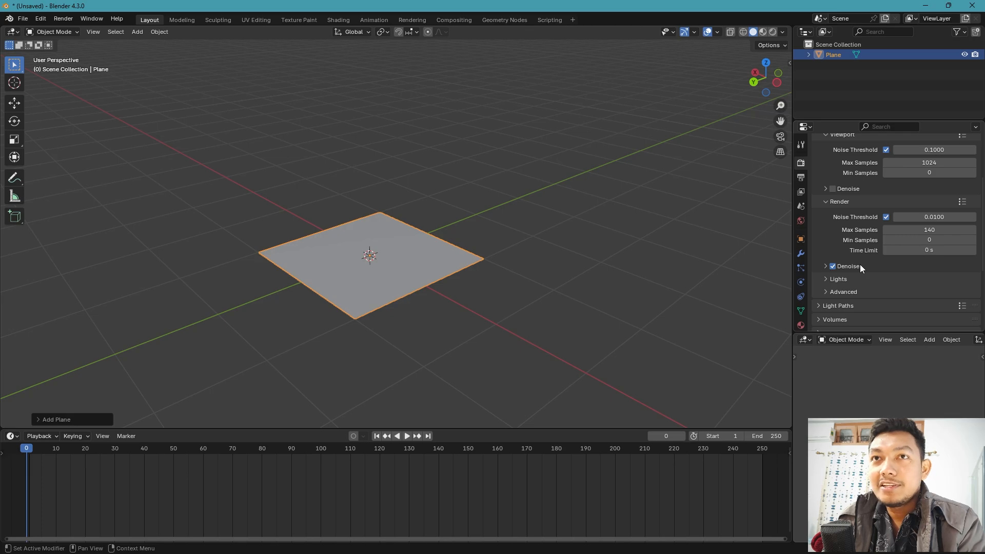
{"action": "scroll", "coordinate": [854, 271], "scroll_direction": "down", "scroll_amount": 3}
{"action": "scroll", "coordinate": [850, 285], "scroll_direction": "down", "scroll_amount": 1}
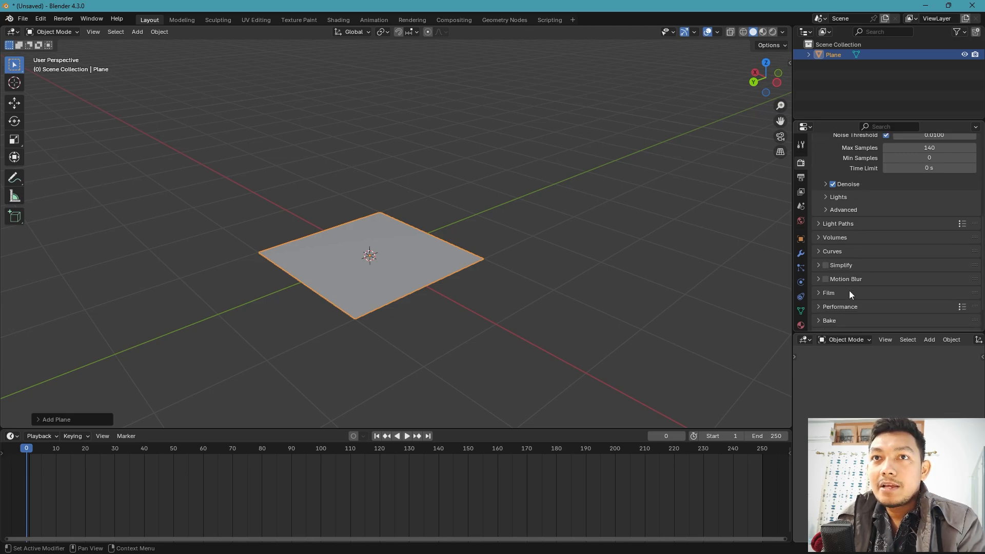
{"action": "left_click", "coordinate": [825, 293]}
{"action": "scroll", "coordinate": [851, 295], "scroll_direction": "down", "scroll_amount": 2}
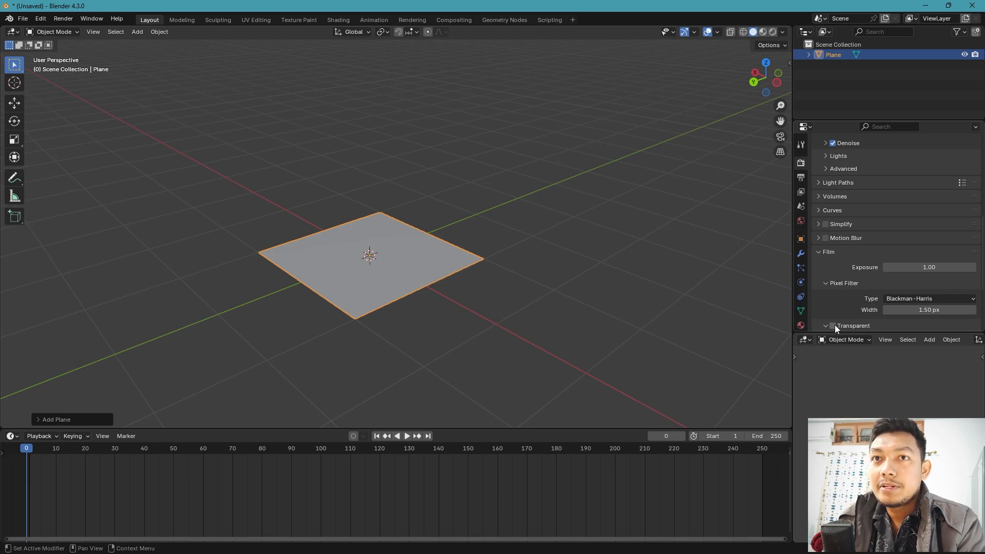
{"action": "left_click", "coordinate": [824, 254]}
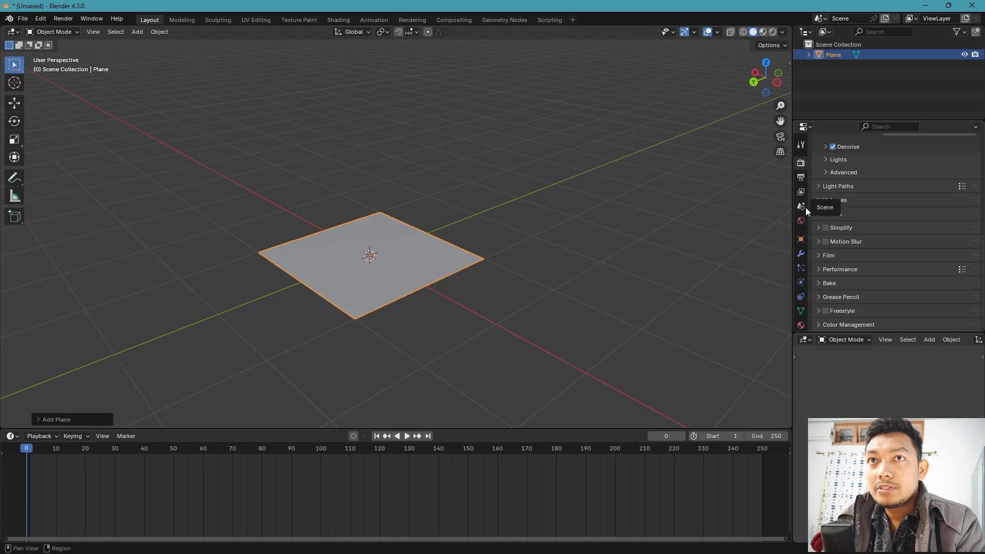
Add a particle system to the plane and set its type to Hair.
{"action": "left_click", "coordinate": [801, 268]}
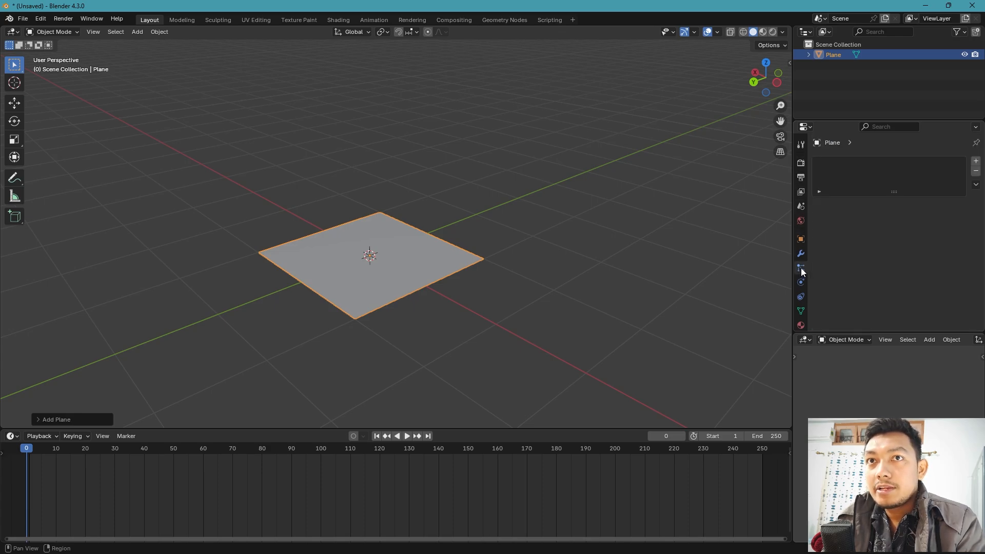
{"action": "left_click", "coordinate": [977, 161]}
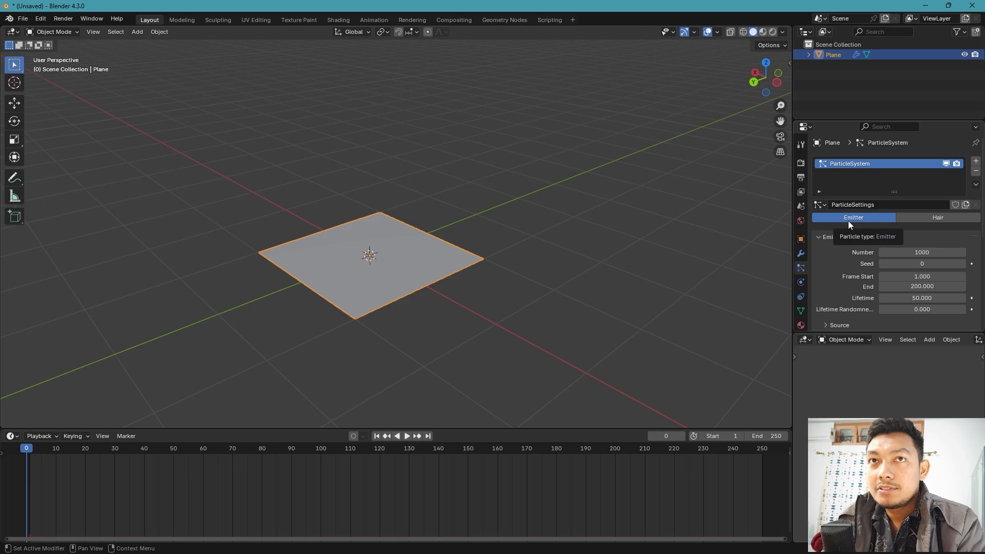
{"action": "left_click", "coordinate": [949, 219]}
{"action": "middle_click_drag", "start_coordinate": [467, 214], "coordinate": [513, 311], "text": "shift"}
{"action": "scroll", "coordinate": [513, 312], "scroll_direction": "down", "scroll_amount": 2}
{"action": "scroll", "coordinate": [513, 312], "scroll_direction": "down", "scroll_amount": 2}
{"action": "middle_click_drag", "start_coordinate": [455, 239], "coordinate": [458, 312], "text": "shift"}
{"action": "scroll", "coordinate": [457, 313], "scroll_direction": "up", "scroll_amount": 3}
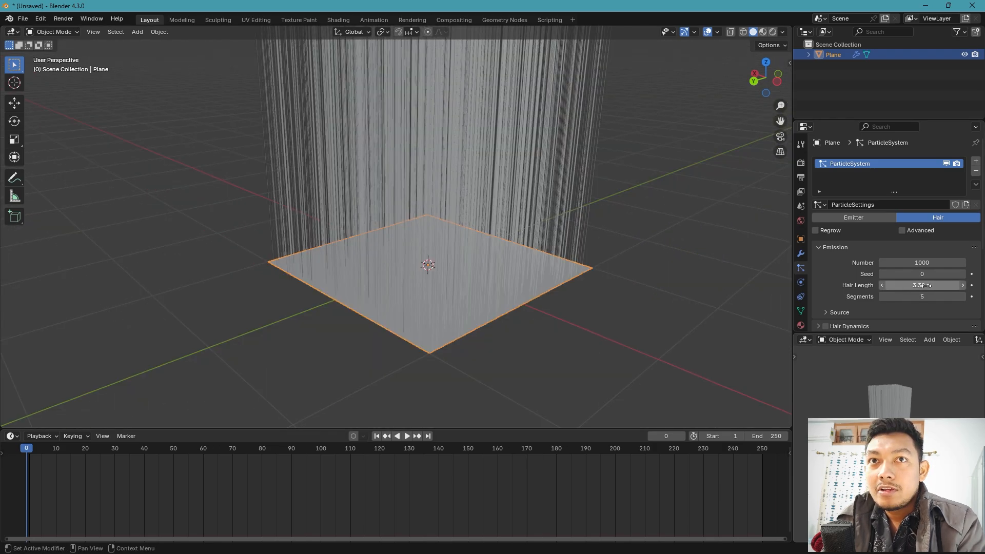
Set the hair length of the plane's particle system to 0.16 m.
{"action": "left_click_drag", "start_coordinate": [924, 286], "coordinate": [895, 286]}
{"action": "left_click", "coordinate": [923, 287]}
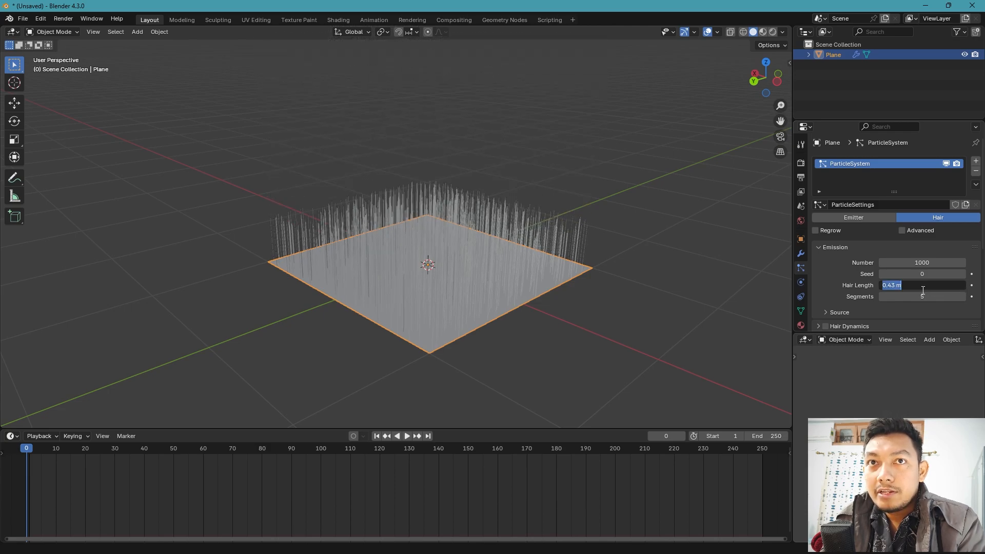
{"action": "type", "text": "0.16"}
{"action": "key", "text": "Return"}
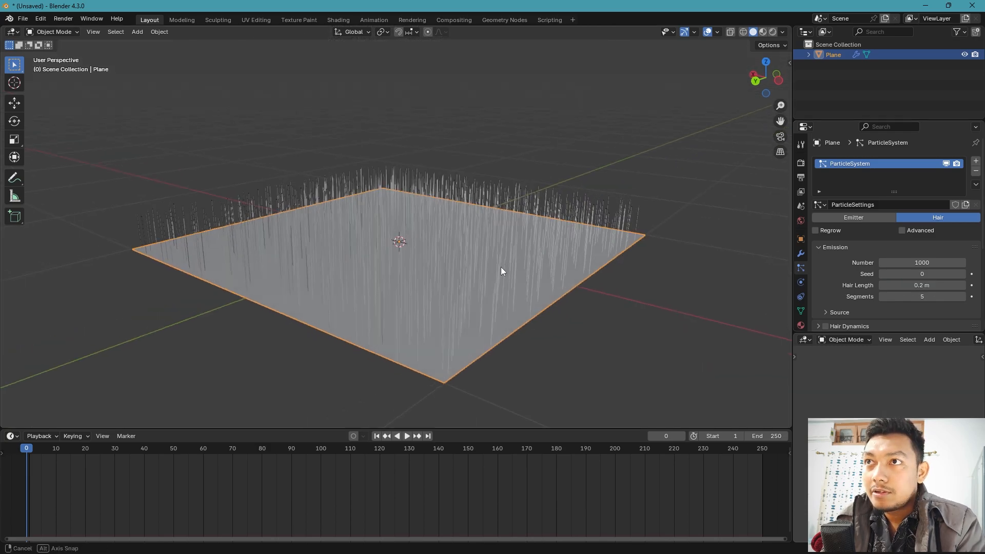
{"action": "middle_click_drag", "start_coordinate": [501, 271], "coordinate": [511, 312]}
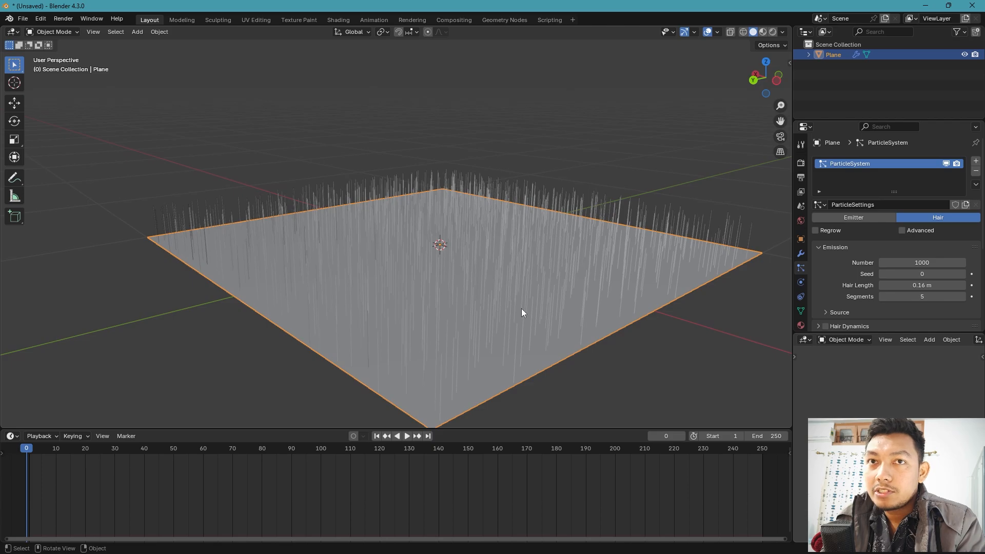
Turn on Interpolated children for the plane's hair particles.
{"action": "scroll", "coordinate": [895, 302], "scroll_direction": "down", "scroll_amount": 5}
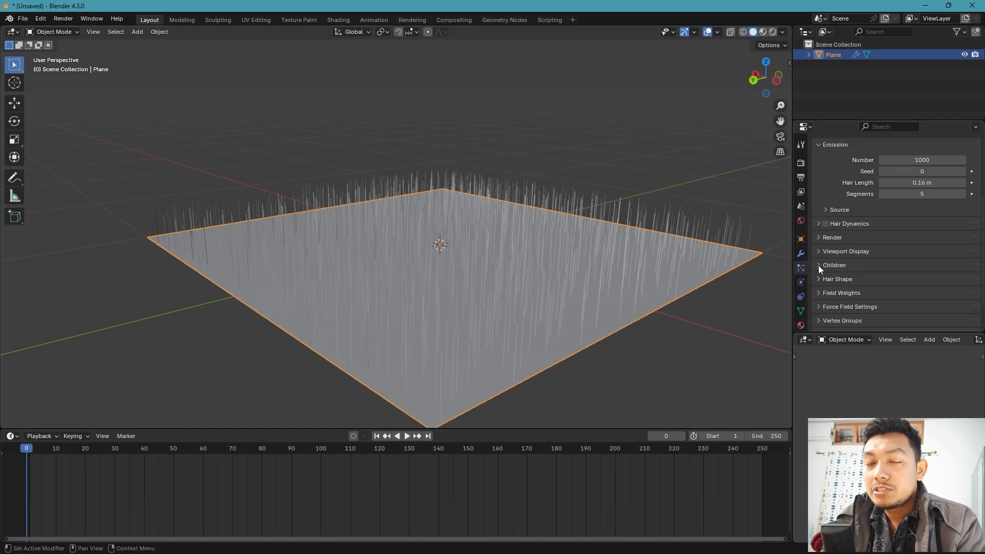
{"action": "left_click", "coordinate": [820, 266]}
{"action": "left_click", "coordinate": [927, 282]}
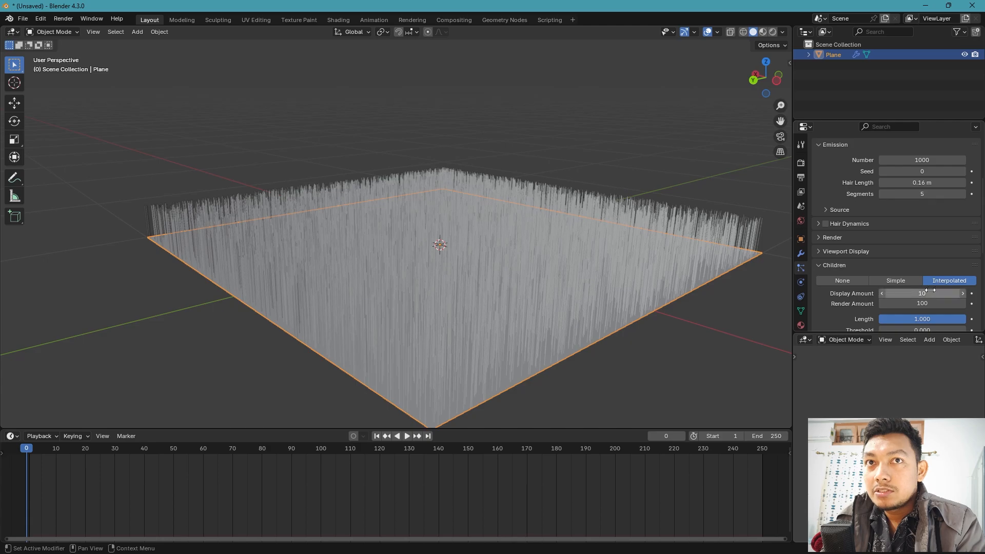
{"action": "middle_click_drag", "start_coordinate": [646, 292], "coordinate": [572, 264]}
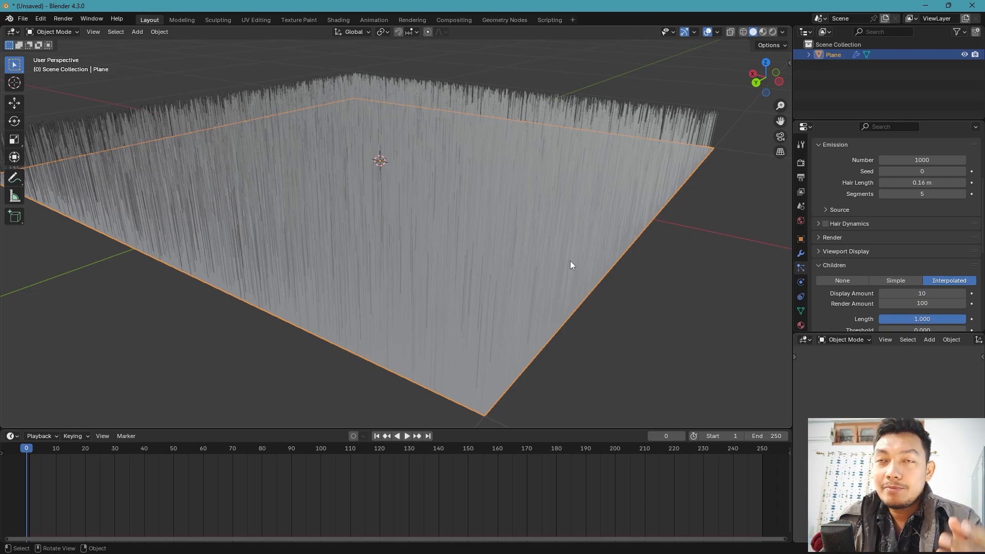
{"action": "middle_click_drag", "start_coordinate": [571, 261], "coordinate": [590, 251]}
{"action": "left_click", "coordinate": [923, 293]}
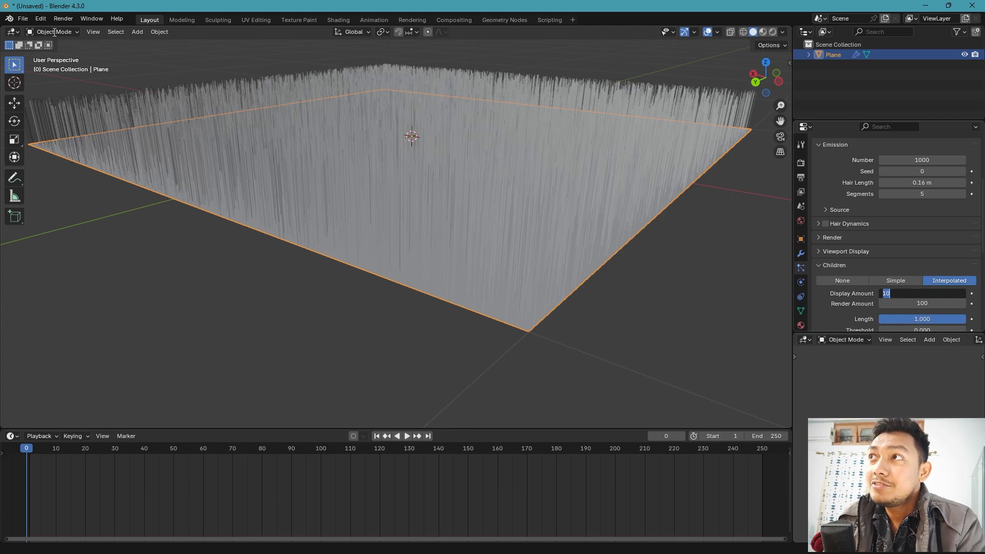
Save the project in the blender projects folder as grass tutorial11111.blend.
{"action": "left_click", "coordinate": [24, 18]}
{"action": "left_click", "coordinate": [24, 18]}
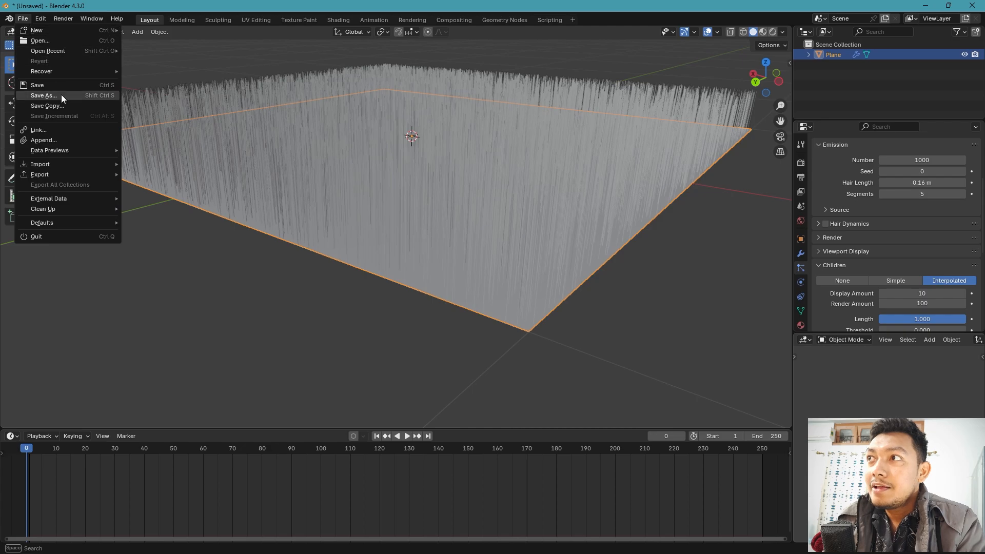
{"action": "left_click", "coordinate": [109, 85]}
{"action": "left_click", "coordinate": [374, 401]}
{"action": "left_click", "coordinate": [373, 401]}
{"action": "left_click_drag", "start_coordinate": [372, 401], "coordinate": [342, 401]}
{"action": "type", "text": "grass tutorial11111"}
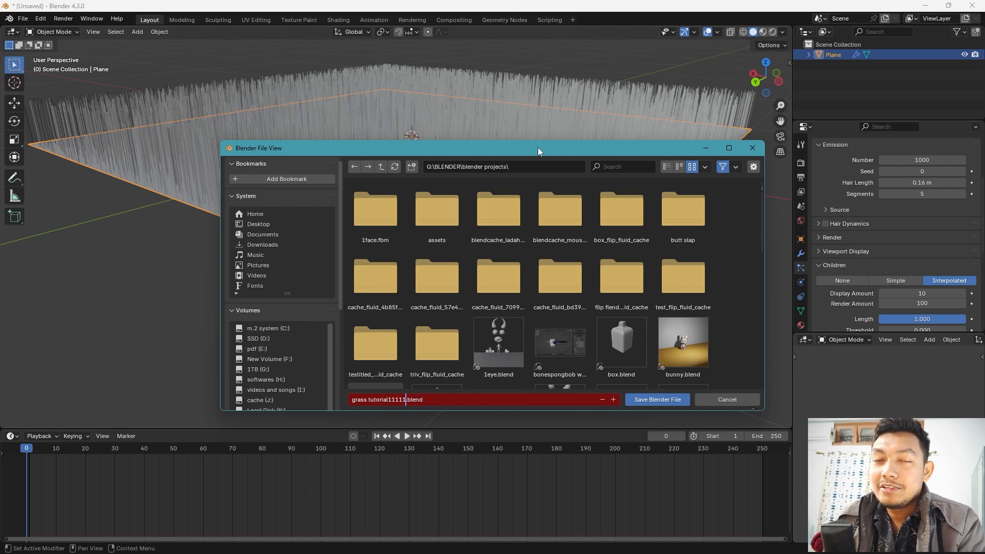
{"action": "left_click", "coordinate": [651, 401]}
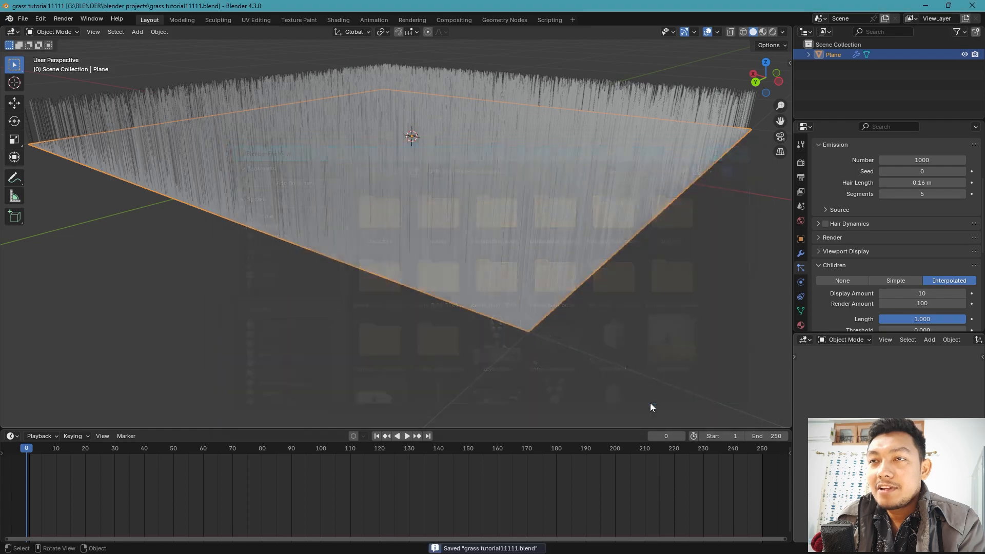
Set the hair children's Display Amount to 30 and Render Amount to 50.
{"action": "middle_click_drag", "start_coordinate": [657, 272], "coordinate": [492, 288]}
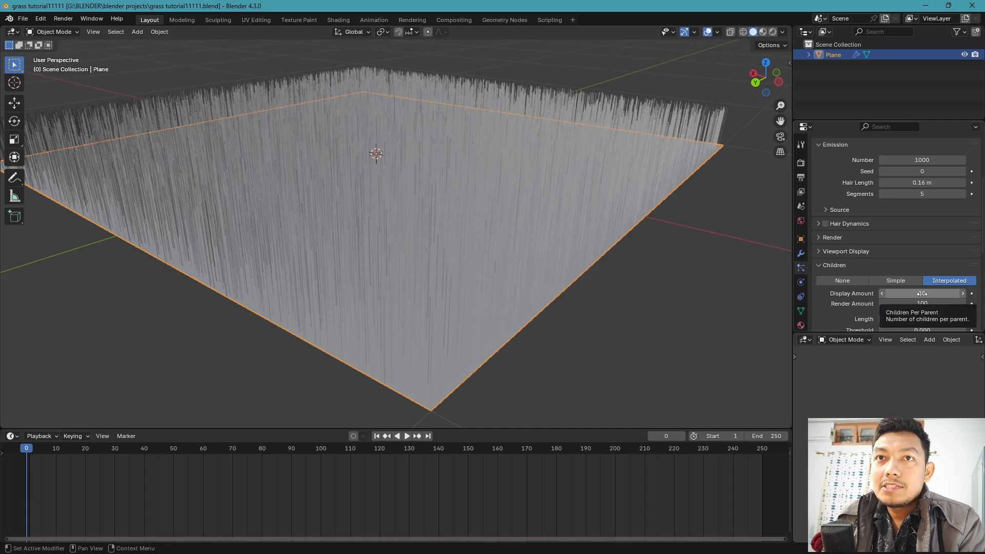
{"action": "middle_click_drag", "start_coordinate": [571, 269], "coordinate": [565, 267]}
{"action": "left_click", "coordinate": [920, 293]}
{"action": "type", "text": "30"}
{"action": "key", "text": "Return"}
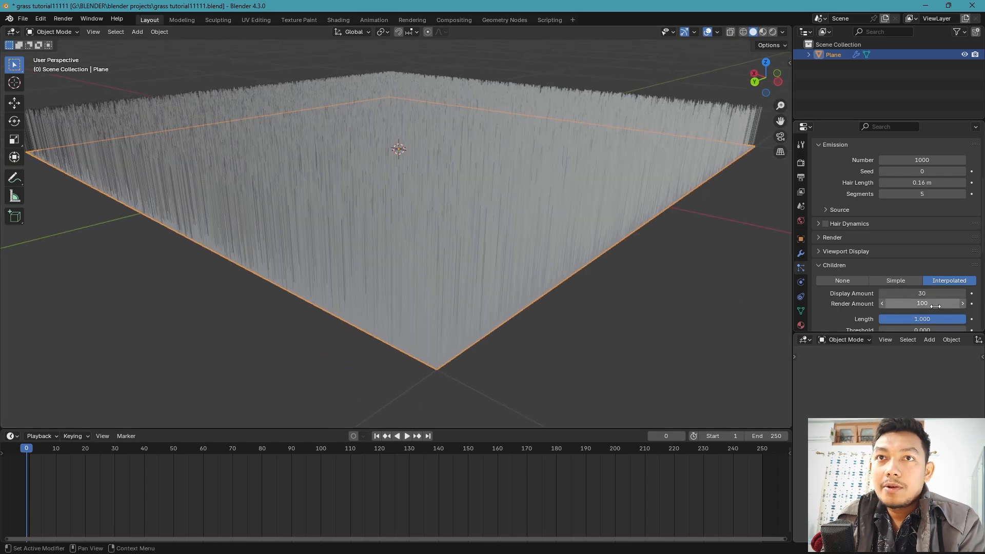
{"action": "left_click", "coordinate": [926, 304]}
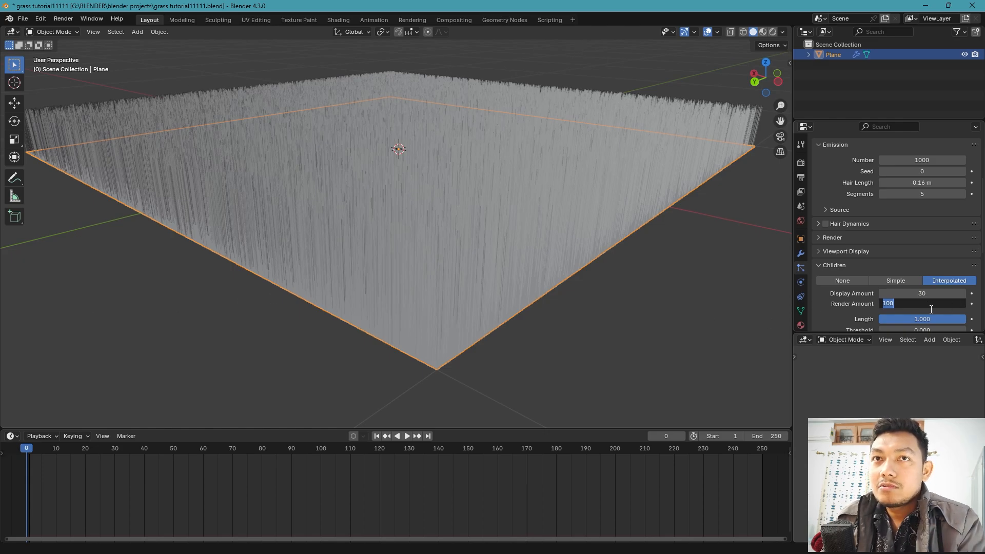
{"action": "type", "text": "50"}
{"action": "key", "text": "Return"}
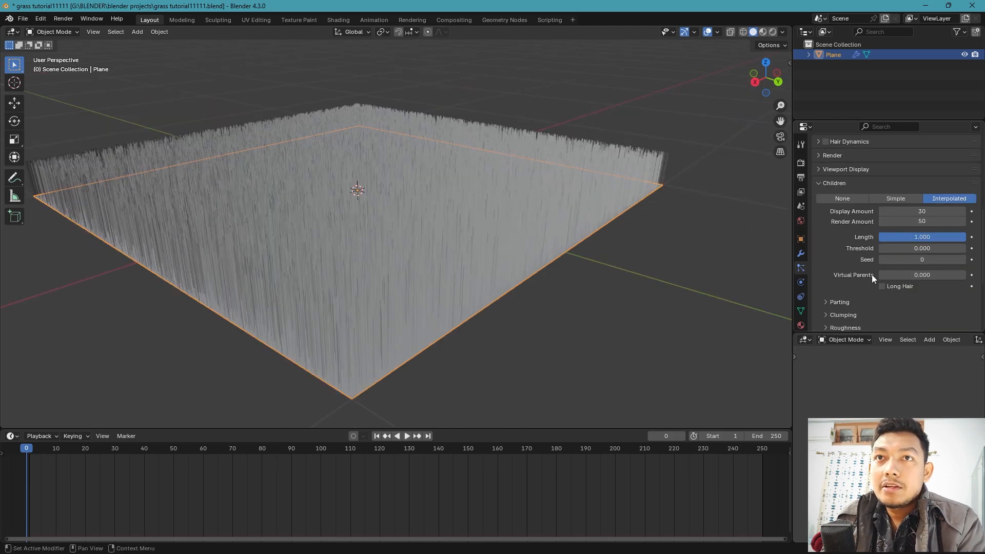
Expand the Roughness settings of the plane's hair children.
{"action": "scroll", "coordinate": [873, 276], "scroll_direction": "down", "scroll_amount": 1}
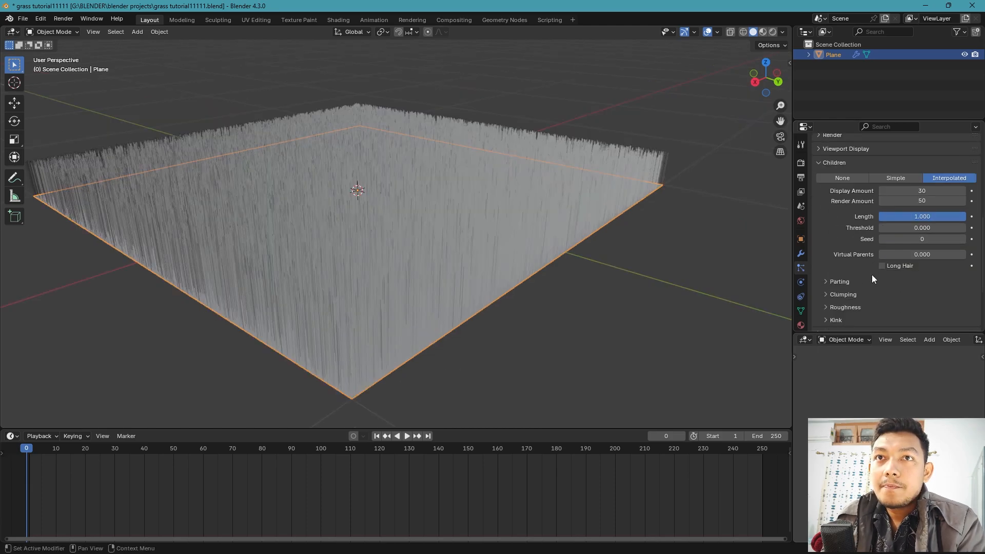
{"action": "left_click", "coordinate": [832, 308]}
{"action": "scroll", "coordinate": [845, 297], "scroll_direction": "down", "scroll_amount": 2}
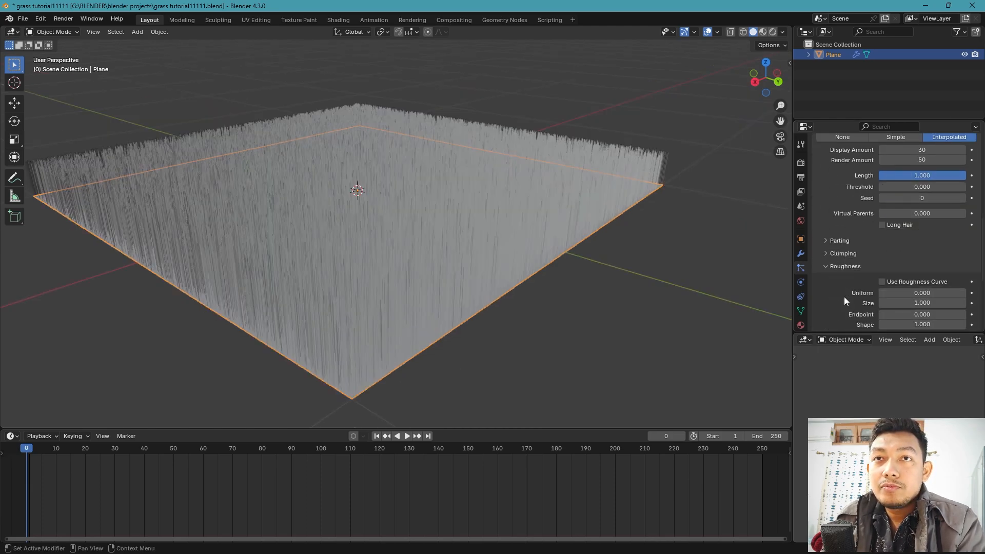
{"action": "scroll", "coordinate": [874, 271], "scroll_direction": "down", "scroll_amount": 2}
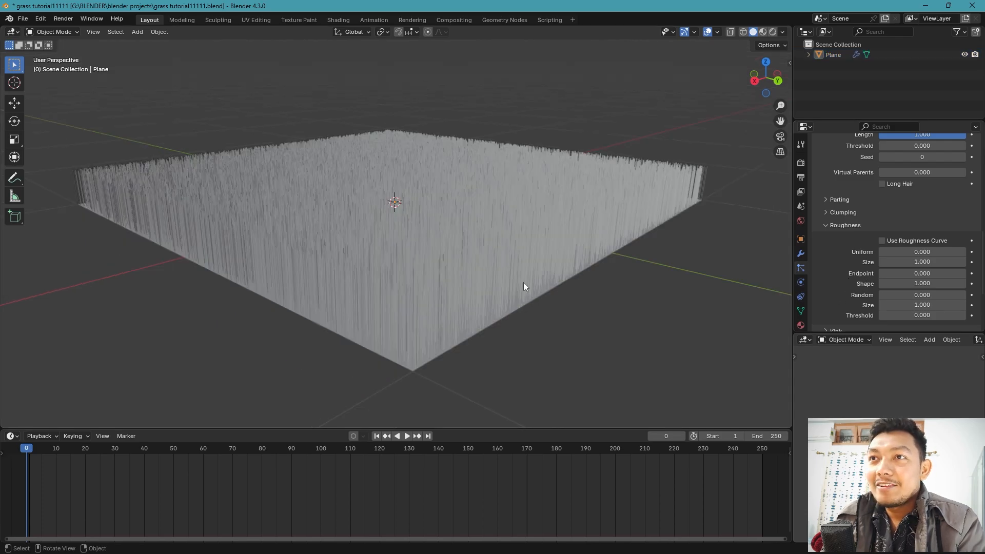
Select the grass plane and add a new material to it.
{"action": "left_click", "coordinate": [536, 287]}
{"action": "scroll", "coordinate": [801, 308], "scroll_direction": "down", "scroll_amount": 1}
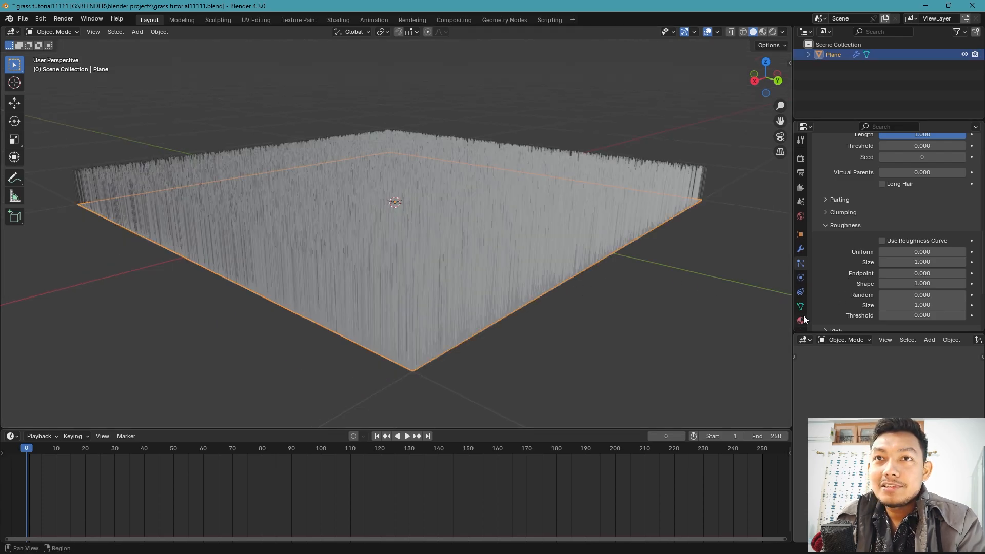
{"action": "left_click", "coordinate": [801, 321]}
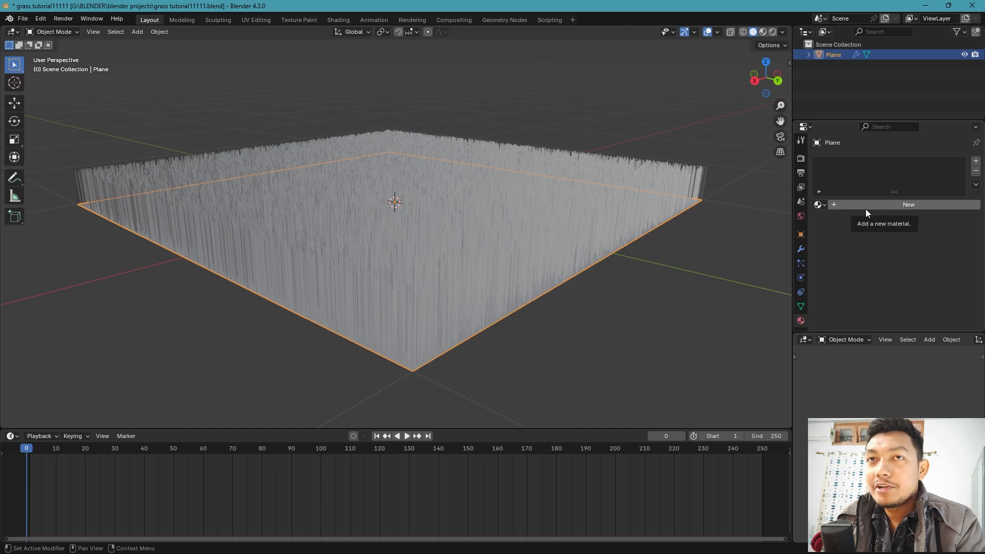
{"action": "left_click", "coordinate": [867, 209]}
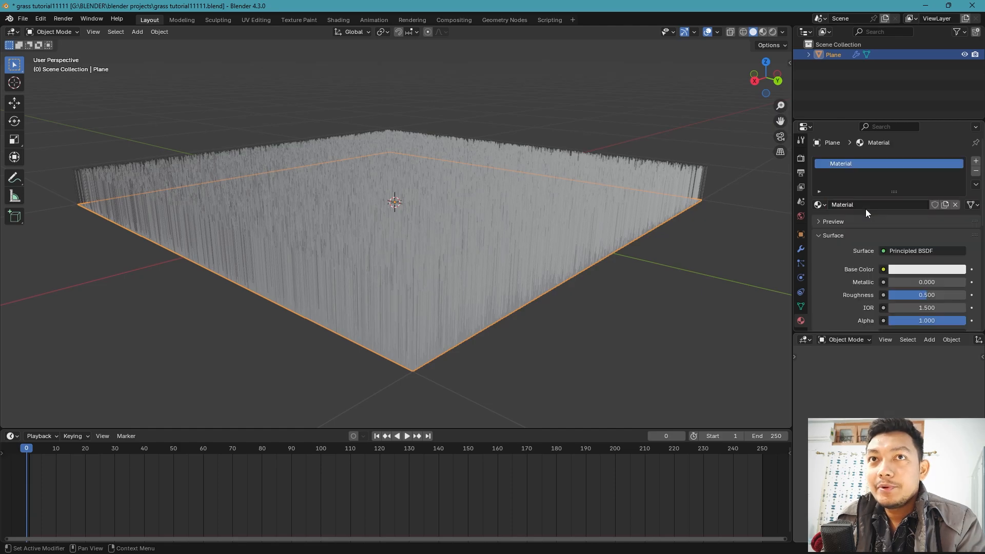
Assign an Image Texture to the material's Base Color, using 20240902_173242.jpg from the tutorial folder on the Desktop.
{"action": "left_click", "coordinate": [884, 270]}
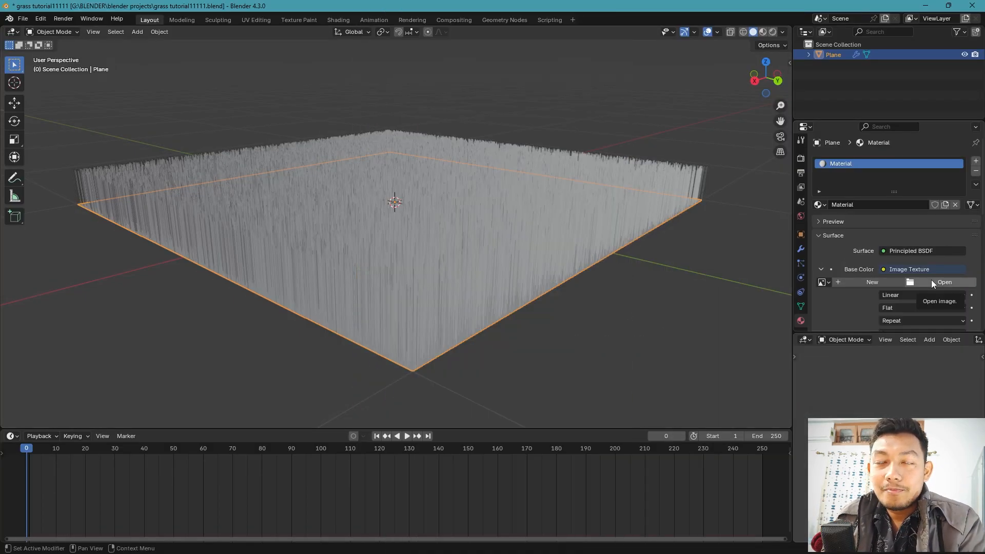
{"action": "left_click", "coordinate": [931, 283]}
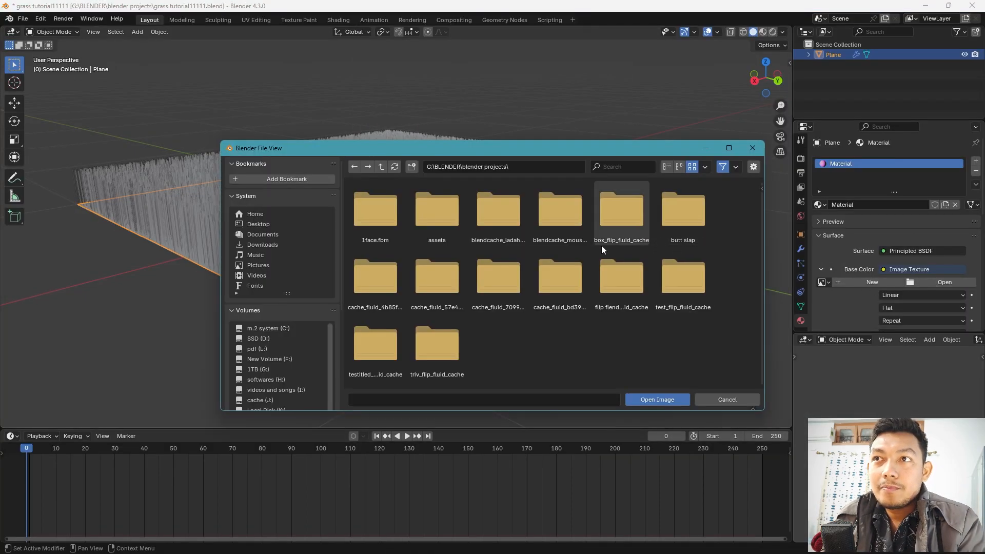
{"action": "left_click", "coordinate": [293, 226]}
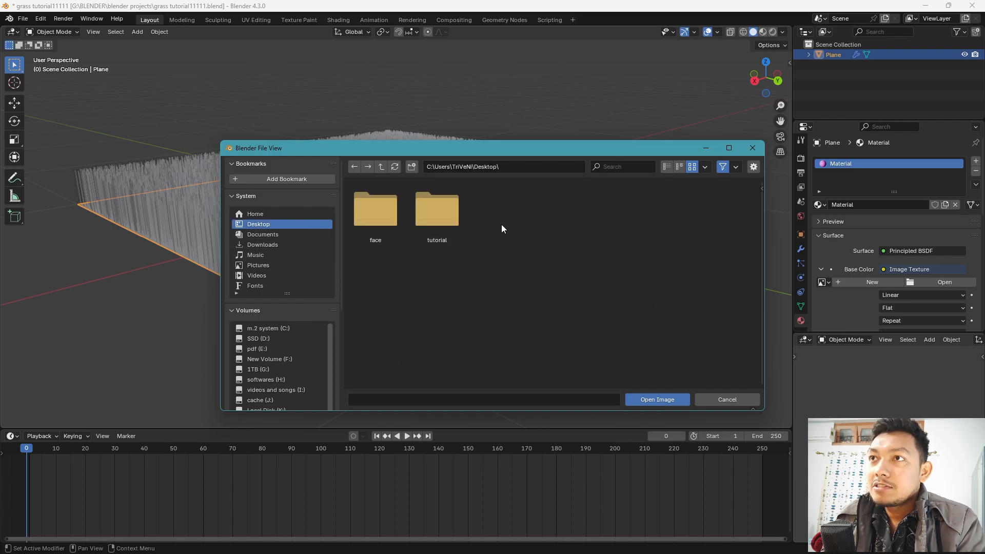
{"action": "double_click", "coordinate": [454, 226]}
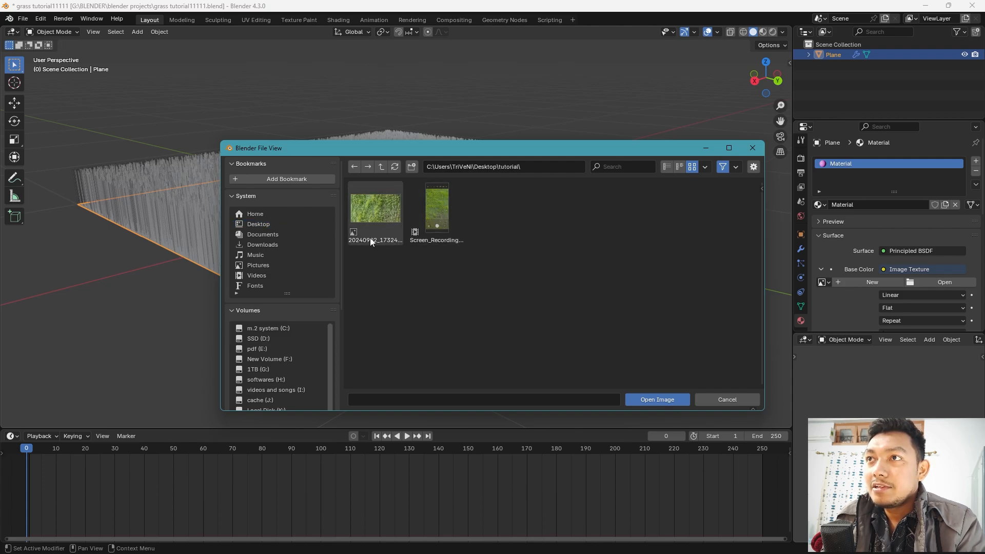
{"action": "left_click", "coordinate": [380, 220]}
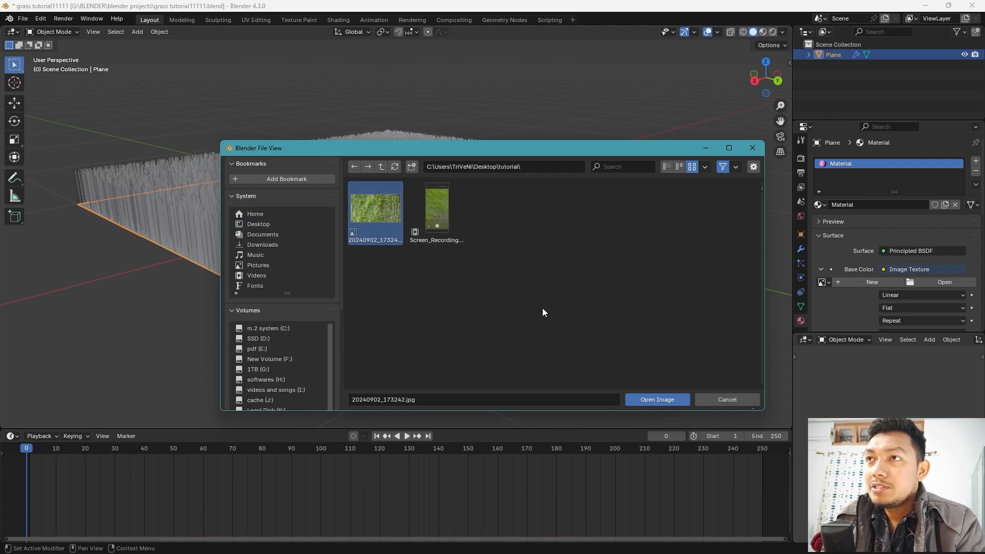
{"action": "left_click", "coordinate": [657, 405]}
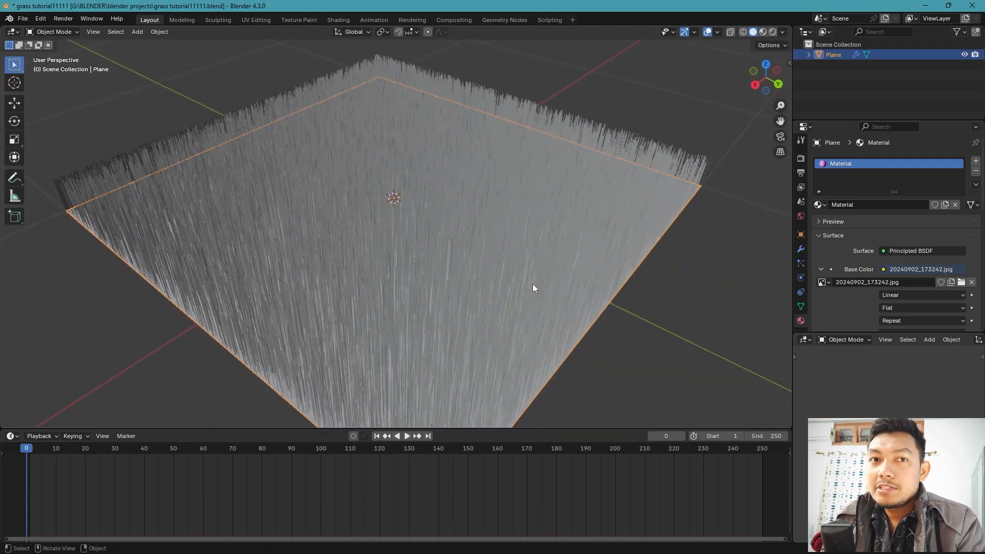
Check the grass in wireframe and solid shading, and inspect its texture in Material Preview.
{"action": "middle_click_drag", "start_coordinate": [533, 285], "coordinate": [565, 217], "text": "shift"}
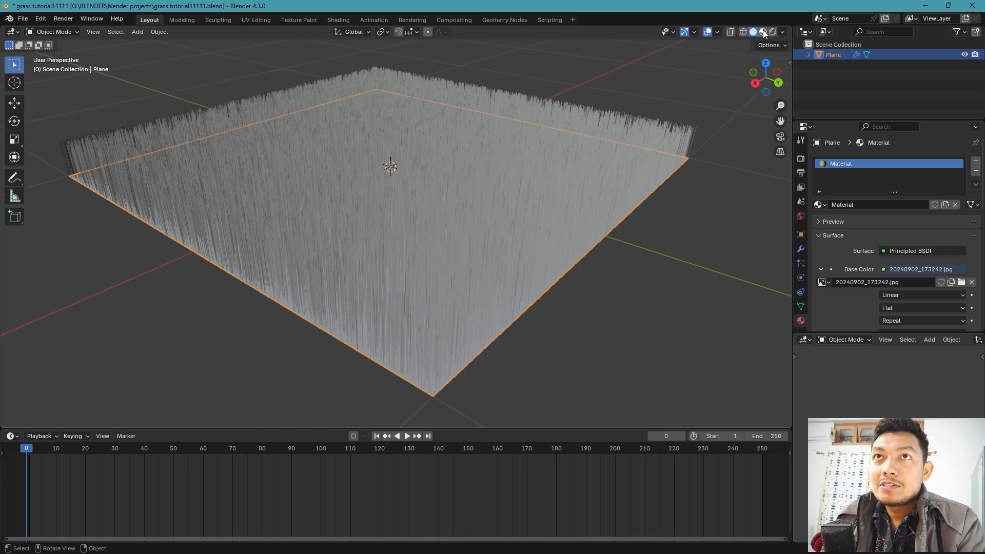
{"action": "left_click", "coordinate": [744, 31]}
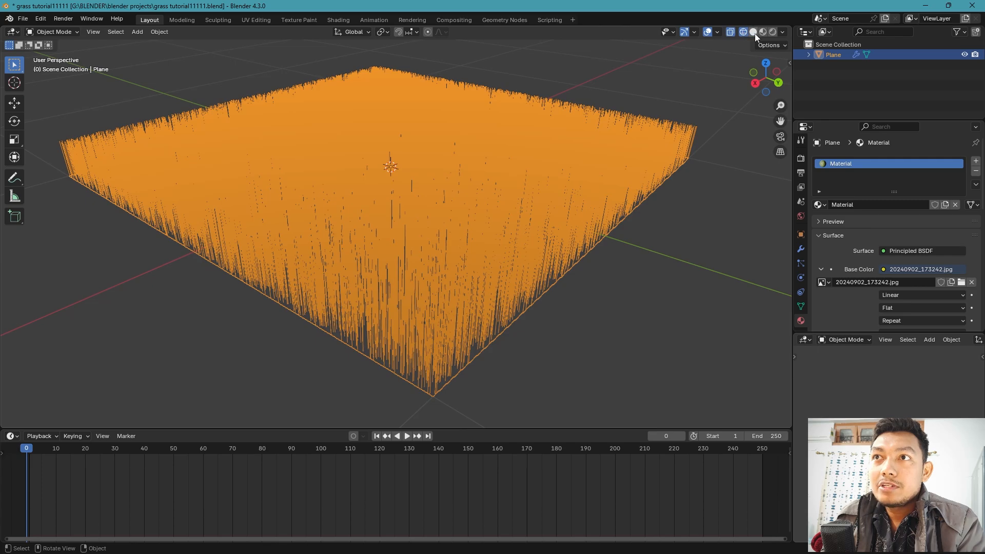
{"action": "left_click", "coordinate": [757, 32]}
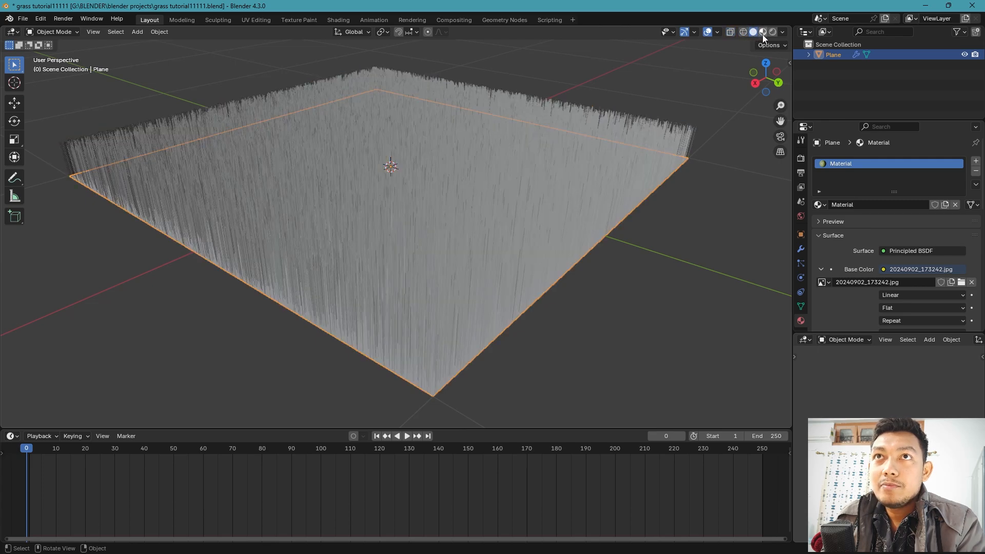
{"action": "left_click", "coordinate": [763, 32]}
{"action": "middle_click_drag", "start_coordinate": [563, 199], "coordinate": [440, 196]}
{"action": "mouse_move", "coordinate": [577, 183]}
{"action": "middle_mouse_down"}
{"action": "mouse_move", "coordinate": [618, 190]}
{"action": "mouse_move", "coordinate": [581, 177]}
{"action": "mouse_move", "coordinate": [565, 190]}
{"action": "mouse_move", "coordinate": [448, 194]}
{"action": "mouse_move", "coordinate": [587, 184]}
{"action": "mouse_move", "coordinate": [559, 166]}
{"action": "mouse_move", "coordinate": [568, 169]}
{"action": "middle_mouse_up"}
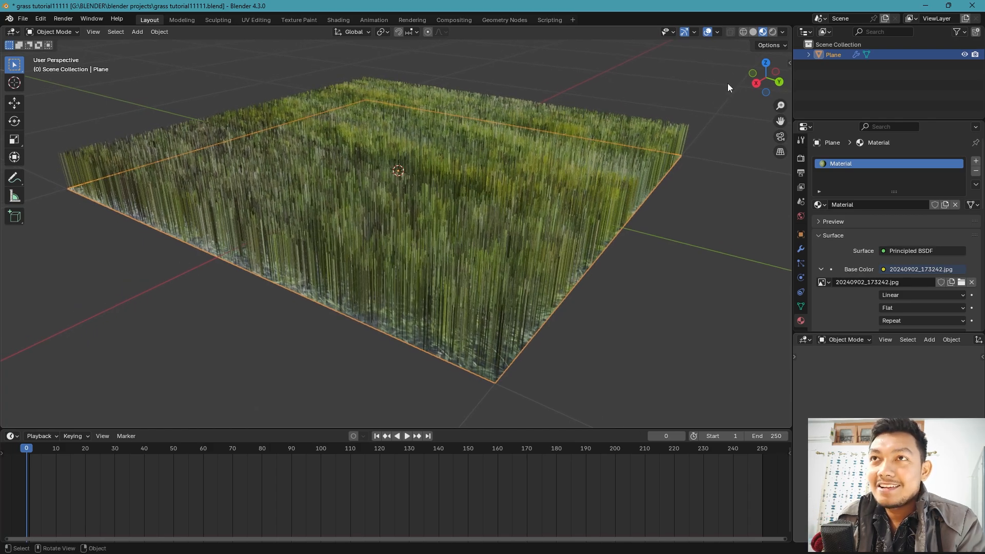
Switch the viewport to Rendered shading and deselect the plane to inspect the grass.
{"action": "left_click", "coordinate": [773, 32]}
{"action": "middle_click_drag", "start_coordinate": [615, 229], "coordinate": [599, 232]}
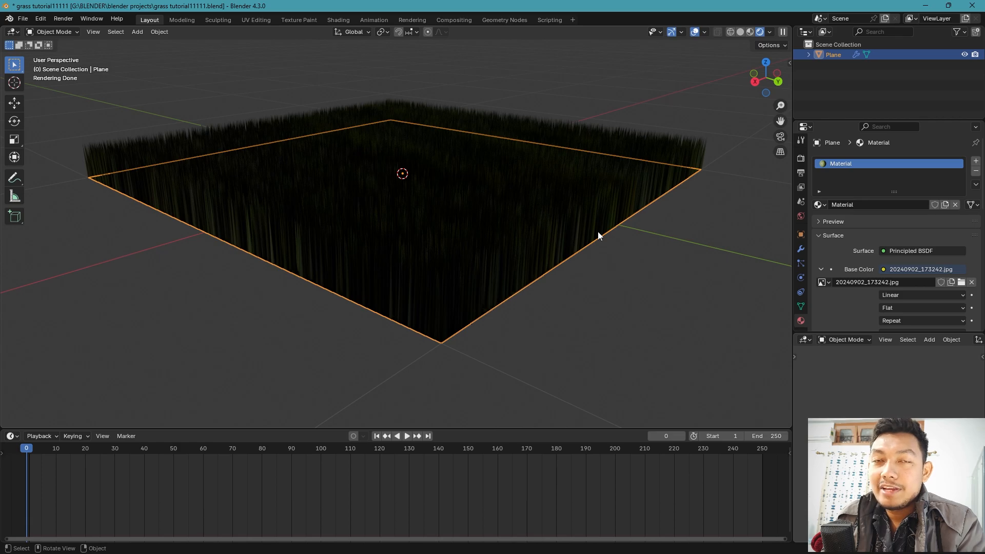
{"action": "left_click", "coordinate": [615, 303]}
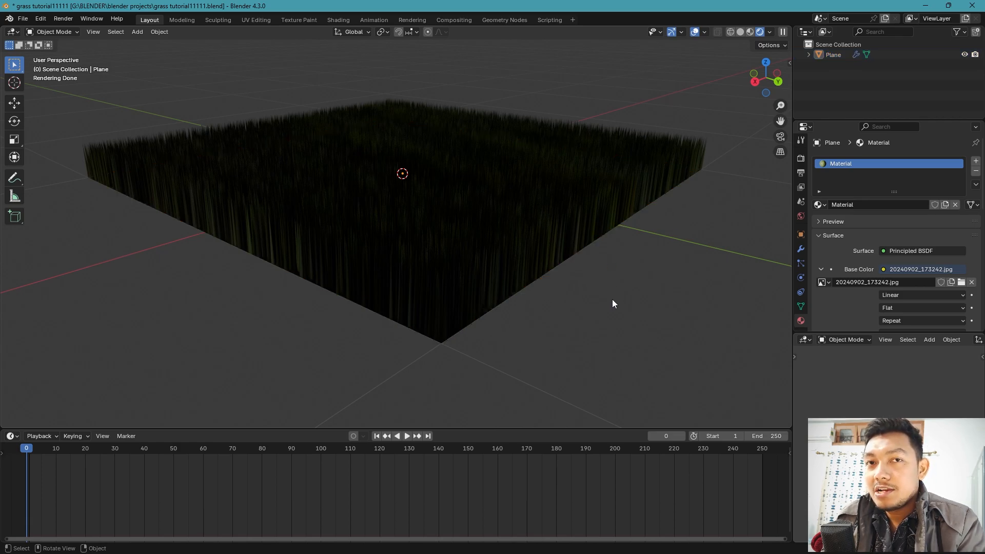
{"action": "scroll", "coordinate": [609, 303], "scroll_direction": "up", "scroll_amount": 2}
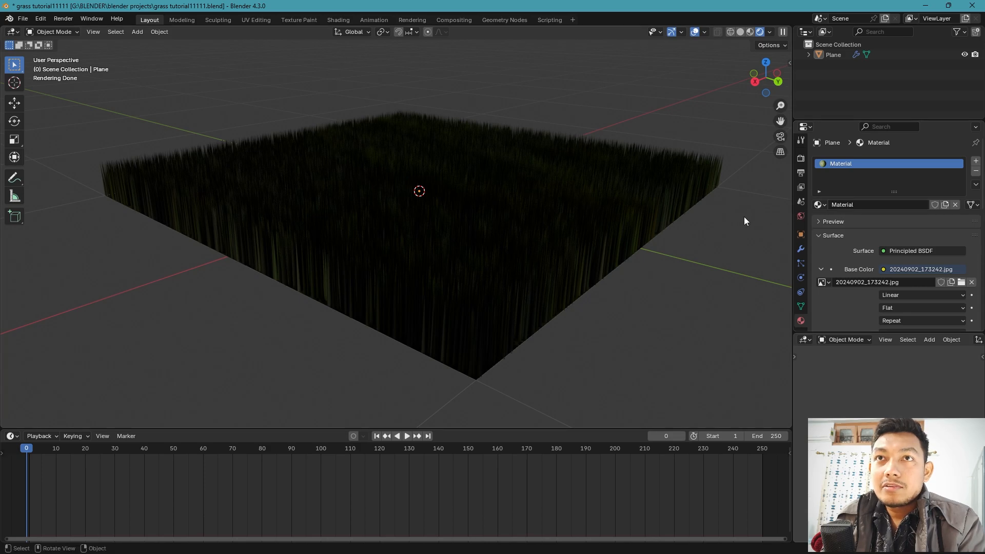
Set the world background's Color to an Environment Texture.
{"action": "left_click", "coordinate": [801, 216]}
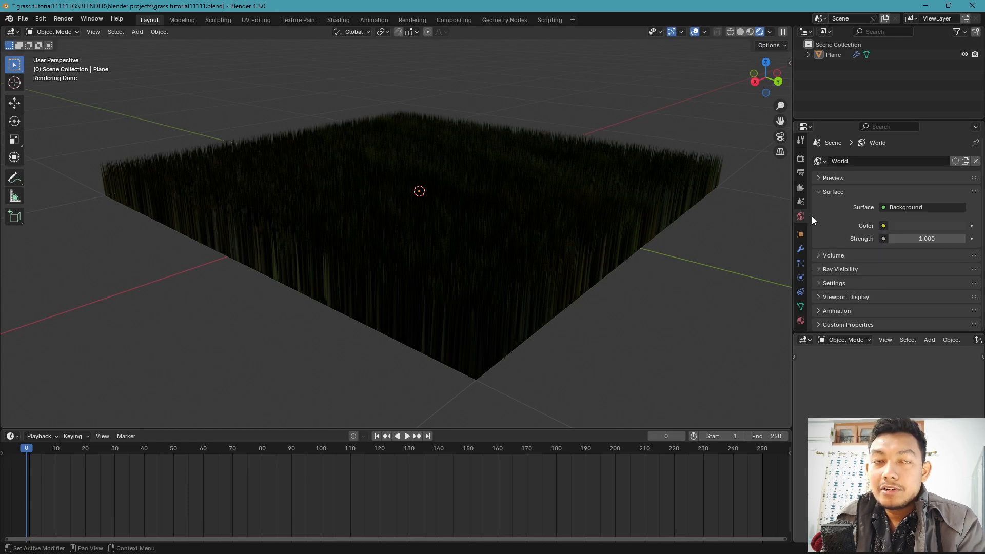
{"action": "left_click", "coordinate": [883, 226]}
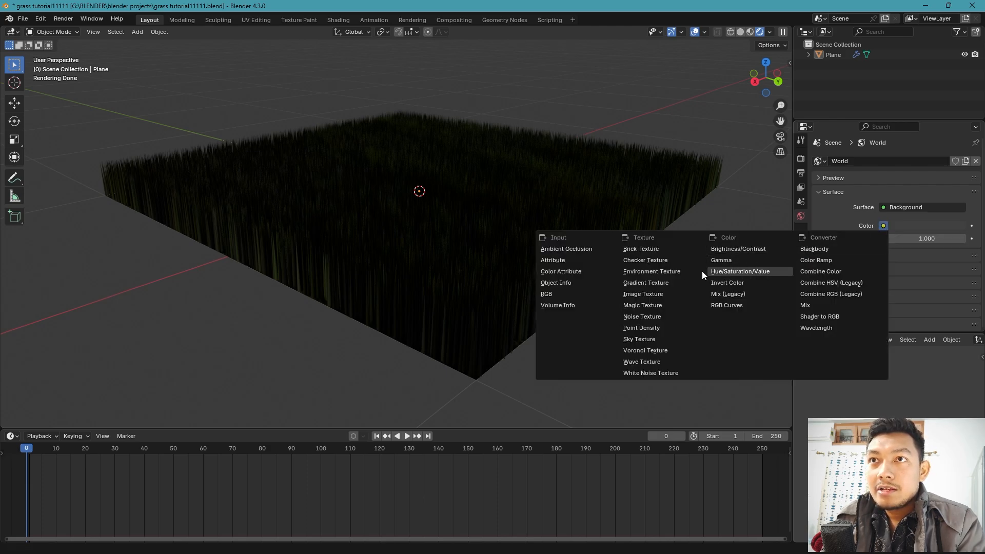
{"action": "left_click", "coordinate": [686, 272]}
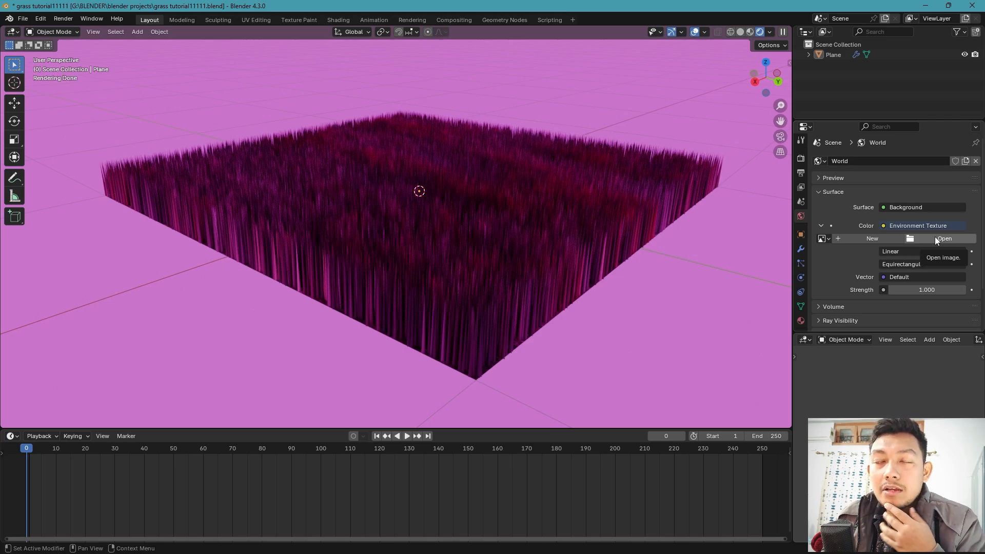
Switch to Chrome, search for hdri haven and open Poly Haven's HDRIs page.
{"action": "key", "text": "super"}
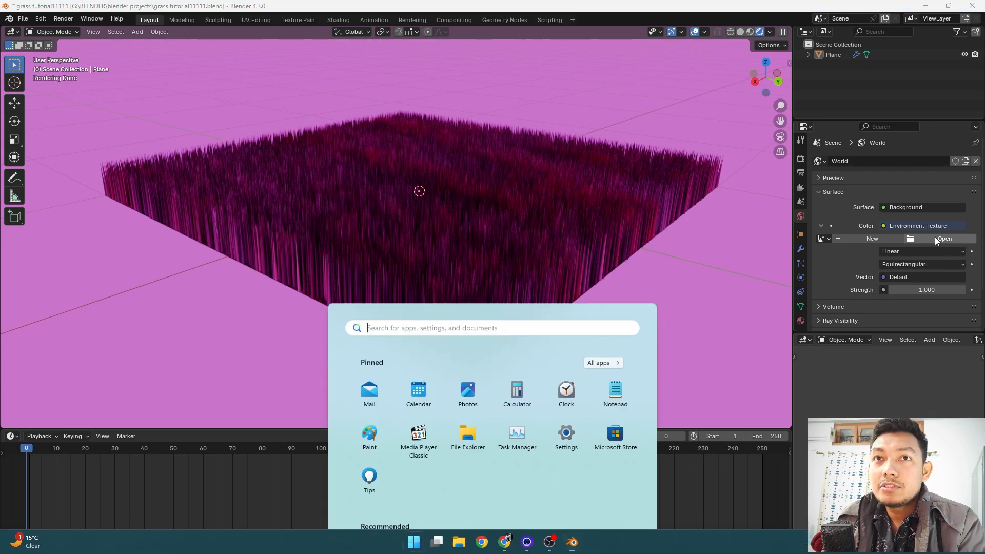
{"action": "left_click", "coordinate": [482, 541]}
{"action": "type", "text": "hdr"}
{"action": "left_click", "coordinate": [235, 127]}
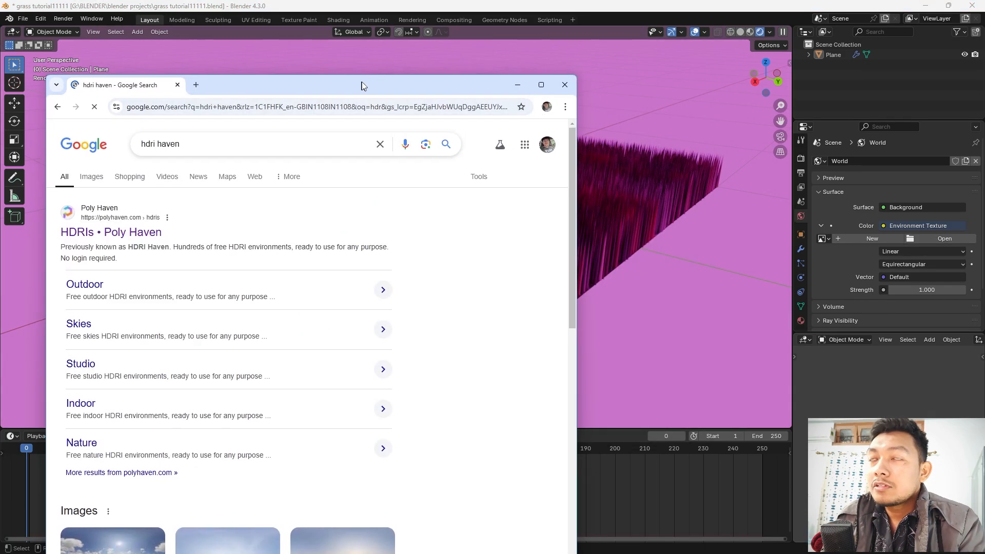
{"action": "left_click_drag", "start_coordinate": [361, 82], "coordinate": [515, 5]}
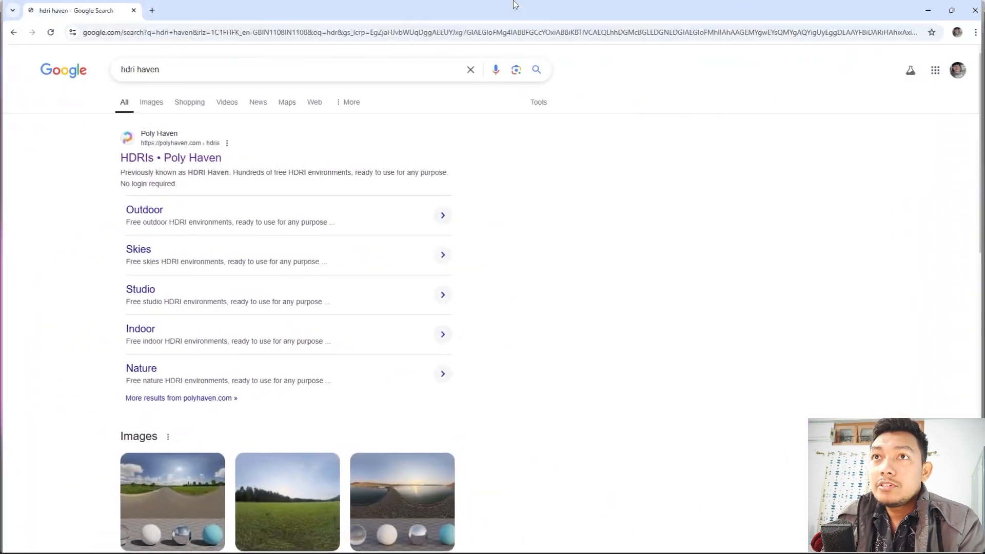
{"action": "left_click", "coordinate": [193, 156]}
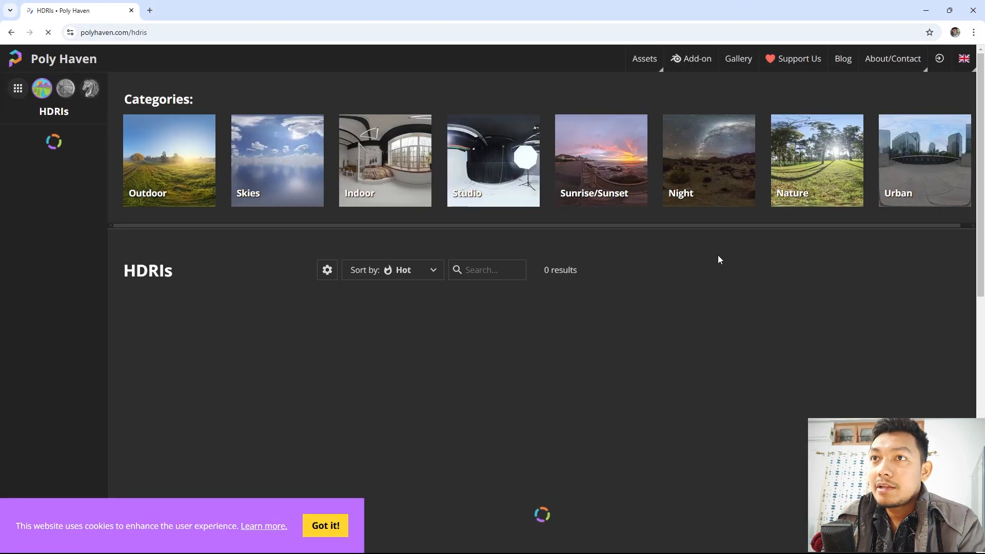
Browse the Poly Haven HDRIs for an outdoor grass environment and open the Meadow 2 page.
{"action": "scroll", "coordinate": [641, 249], "scroll_direction": "down", "scroll_amount": 3}
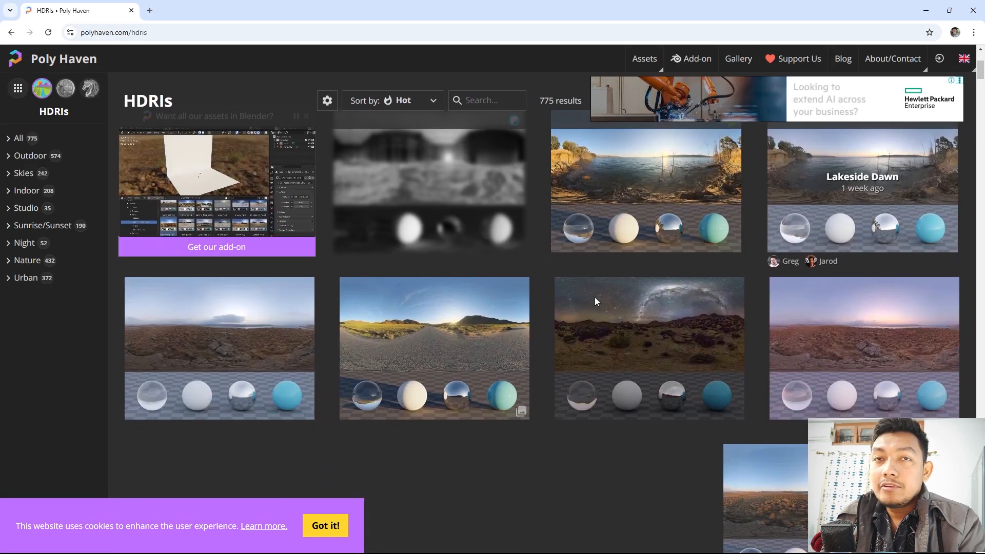
{"action": "scroll", "coordinate": [631, 287], "scroll_direction": "down", "scroll_amount": 3}
{"action": "scroll", "coordinate": [861, 270], "scroll_direction": "down", "scroll_amount": 3}
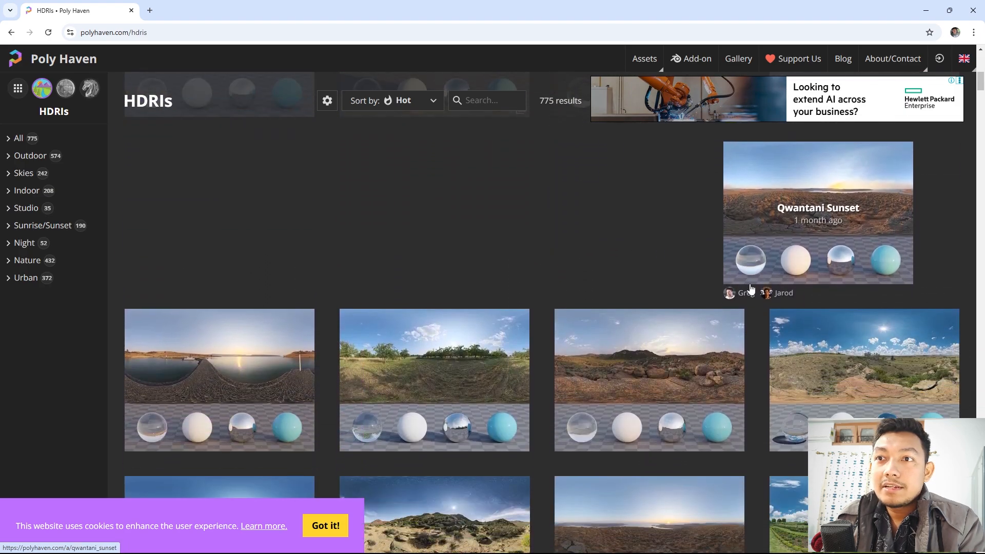
{"action": "scroll", "coordinate": [841, 307], "scroll_direction": "down", "scroll_amount": 3}
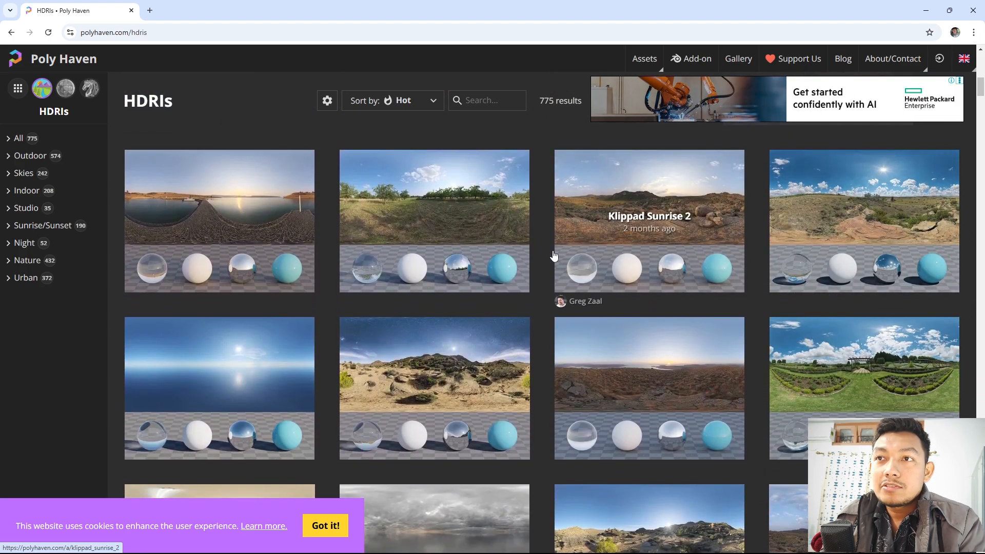
{"action": "scroll", "coordinate": [843, 234], "scroll_direction": "down", "scroll_amount": 3}
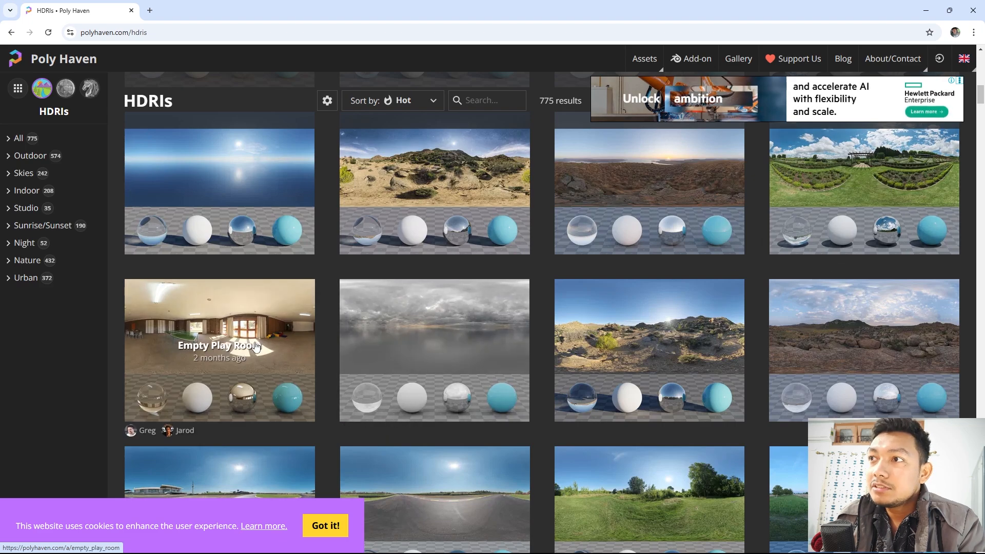
{"action": "scroll", "coordinate": [880, 329], "scroll_direction": "down", "scroll_amount": 2}
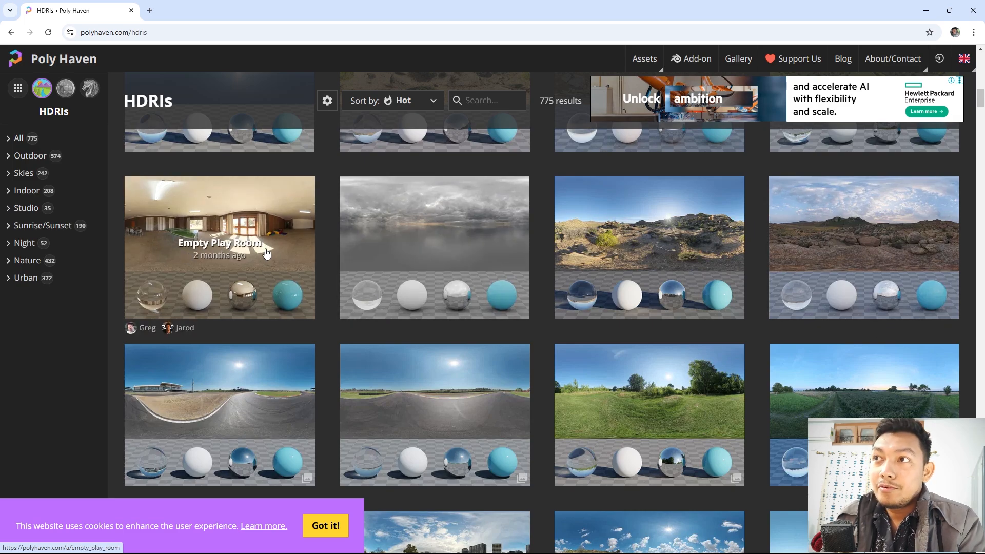
{"action": "scroll", "coordinate": [590, 247], "scroll_direction": "down", "scroll_amount": 1}
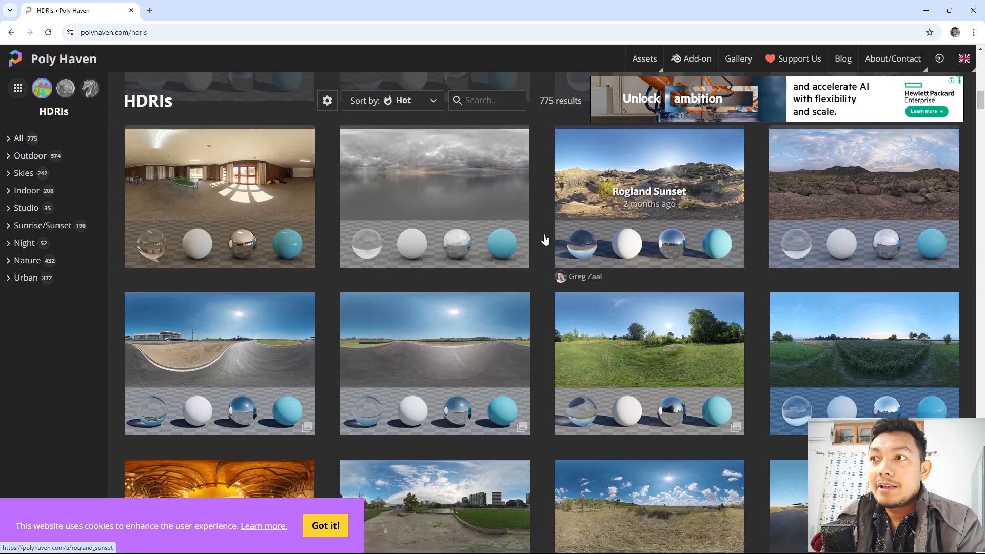
{"action": "scroll", "coordinate": [394, 303], "scroll_direction": "down", "scroll_amount": 1}
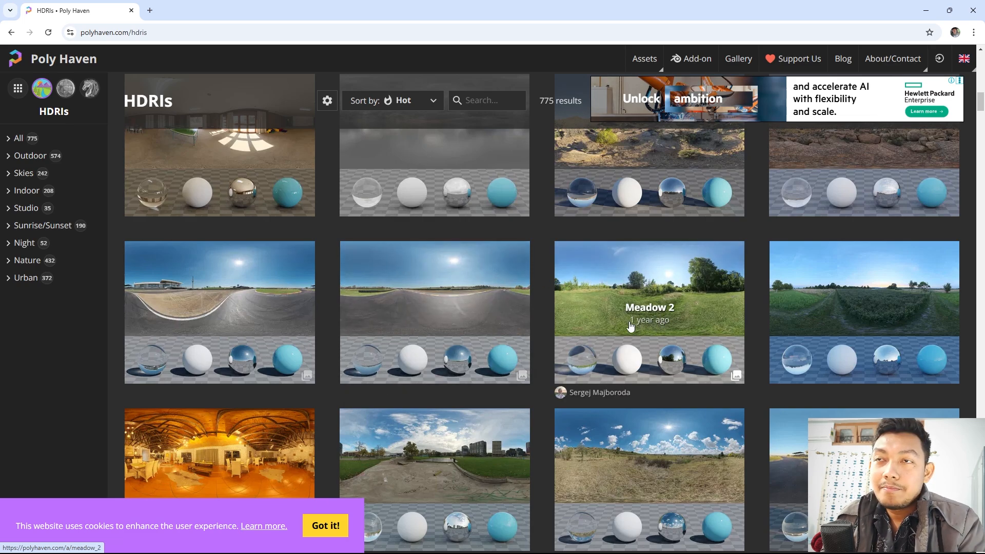
{"action": "left_click", "coordinate": [660, 308]}
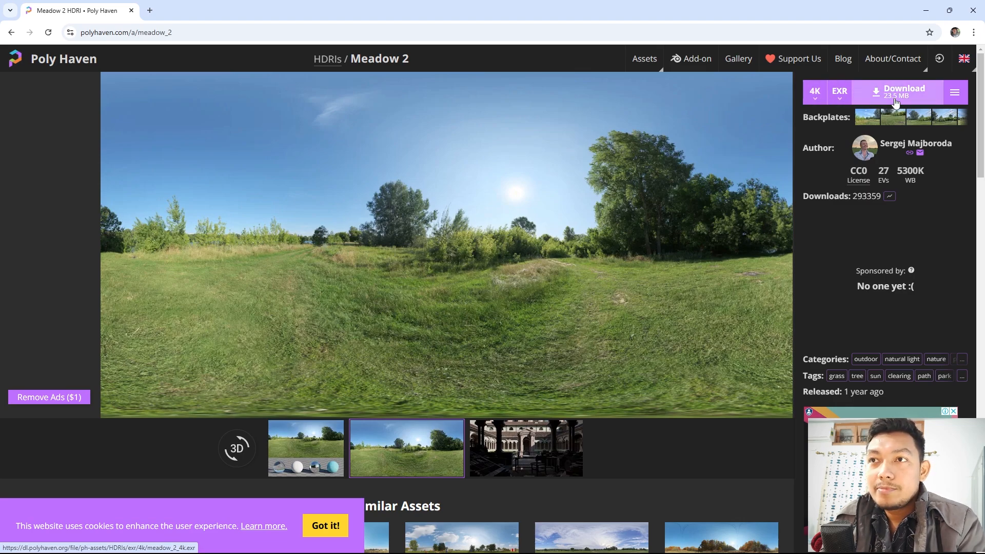
Switch back to Blender and load meadow_2_4k.hdr from the BLENDER\hdri folder as the world's environment texture.
{"action": "left_click", "coordinate": [926, 6]}
{"action": "left_click", "coordinate": [940, 239]}
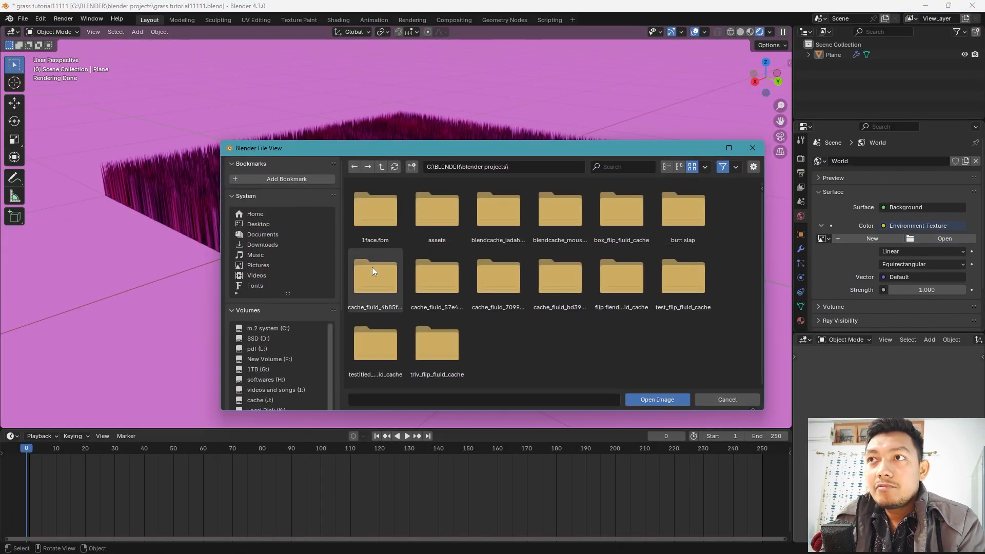
{"action": "left_click", "coordinate": [255, 370]}
{"action": "double_click", "coordinate": [367, 311]}
{"action": "left_click", "coordinate": [377, 305]}
{"action": "double_click", "coordinate": [378, 306]}
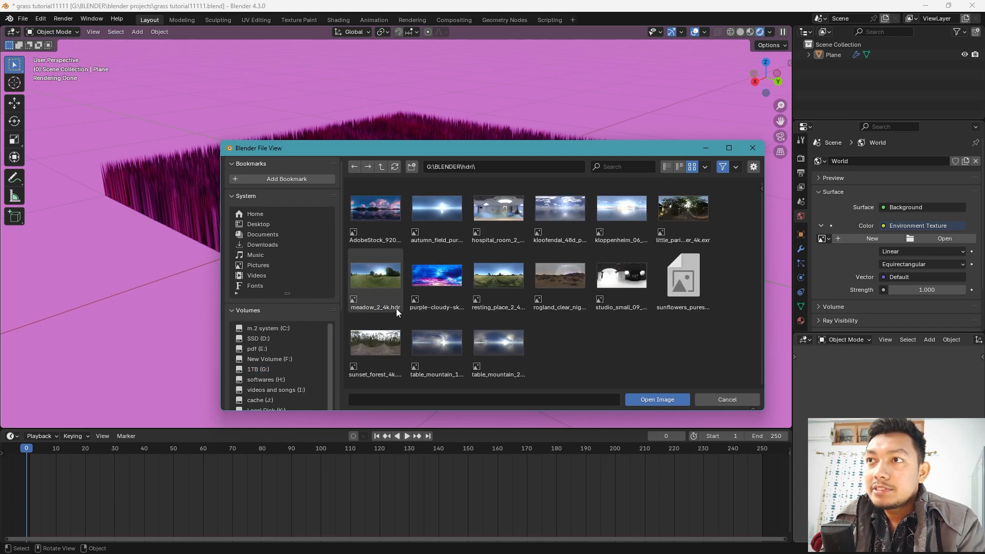
{"action": "double_click", "coordinate": [381, 286]}
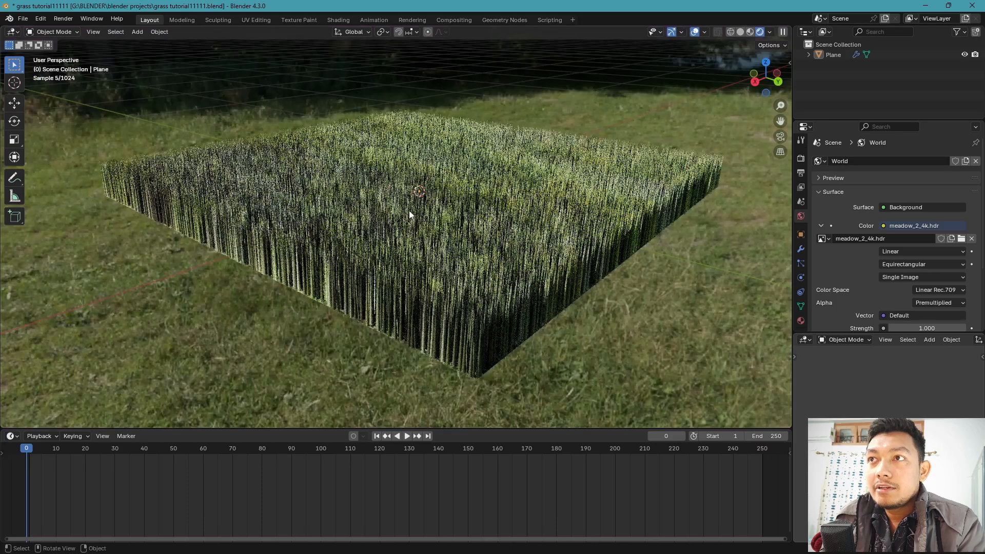
Select the grass plane and set the Uniform roughness of its hair particle children to 0.025.
{"action": "middle_click_drag", "start_coordinate": [409, 215], "coordinate": [454, 216]}
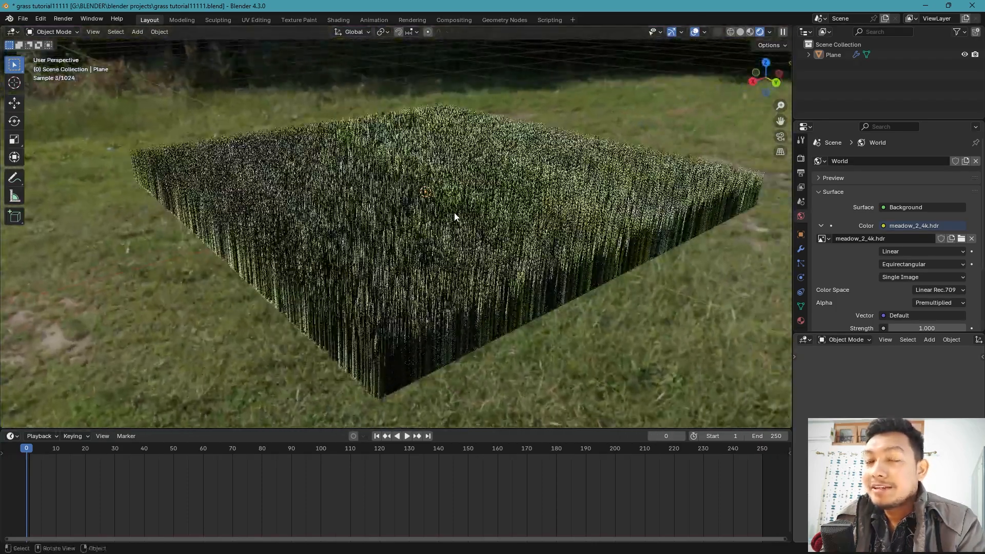
{"action": "scroll", "coordinate": [453, 214], "scroll_direction": "down", "scroll_amount": 1}
{"action": "scroll", "coordinate": [456, 215], "scroll_direction": "up", "scroll_amount": 1}
{"action": "middle_click_drag", "start_coordinate": [442, 249], "coordinate": [457, 247]}
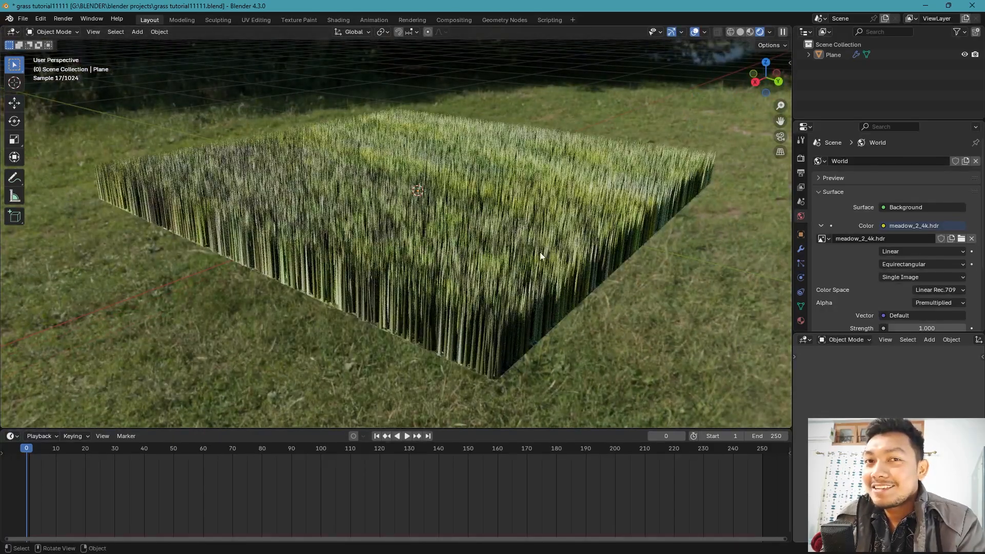
{"action": "middle_click_drag", "start_coordinate": [533, 270], "coordinate": [452, 293]}
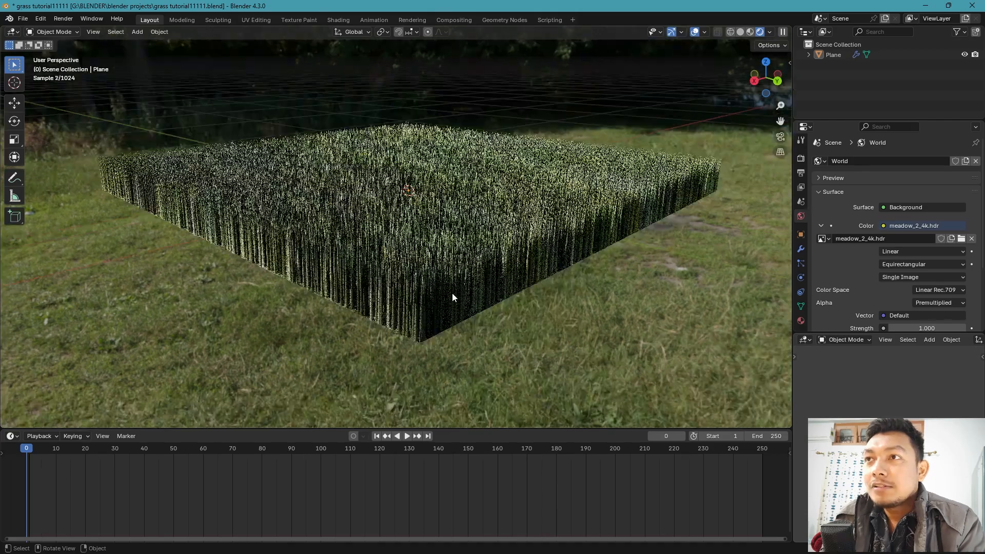
{"action": "left_click", "coordinate": [452, 296]}
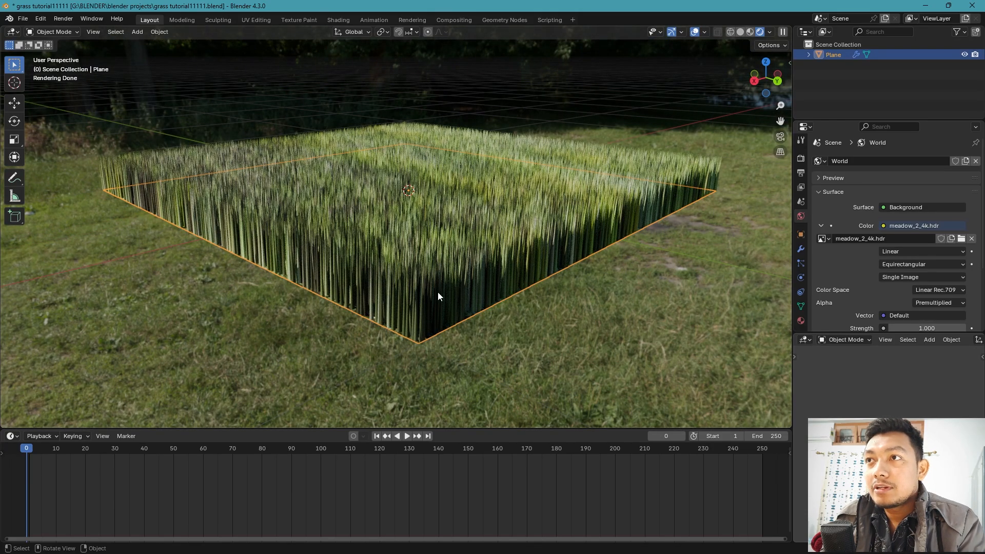
{"action": "left_click", "coordinate": [802, 264]}
{"action": "scroll", "coordinate": [848, 263], "scroll_direction": "down", "scroll_amount": 8}
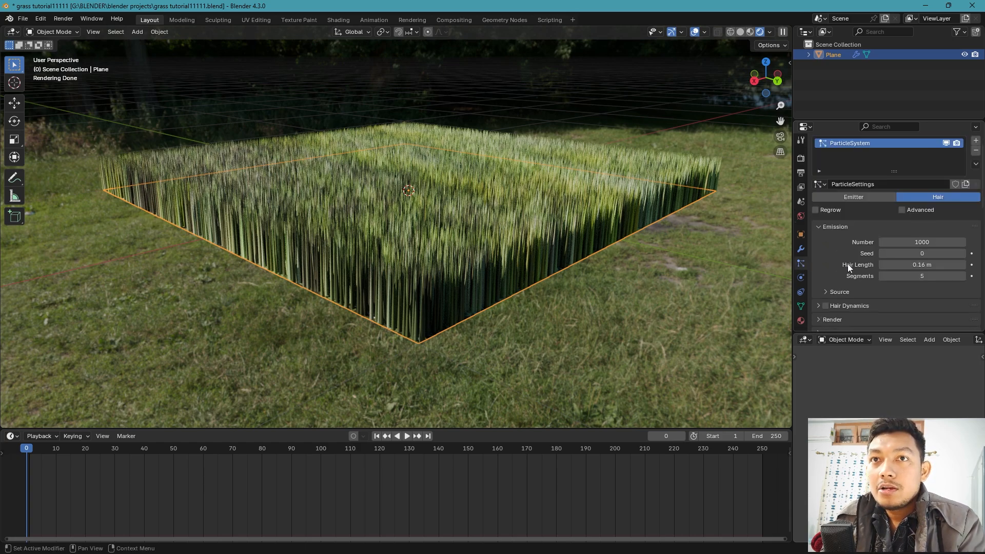
{"action": "scroll", "coordinate": [847, 264], "scroll_direction": "down", "scroll_amount": 7}
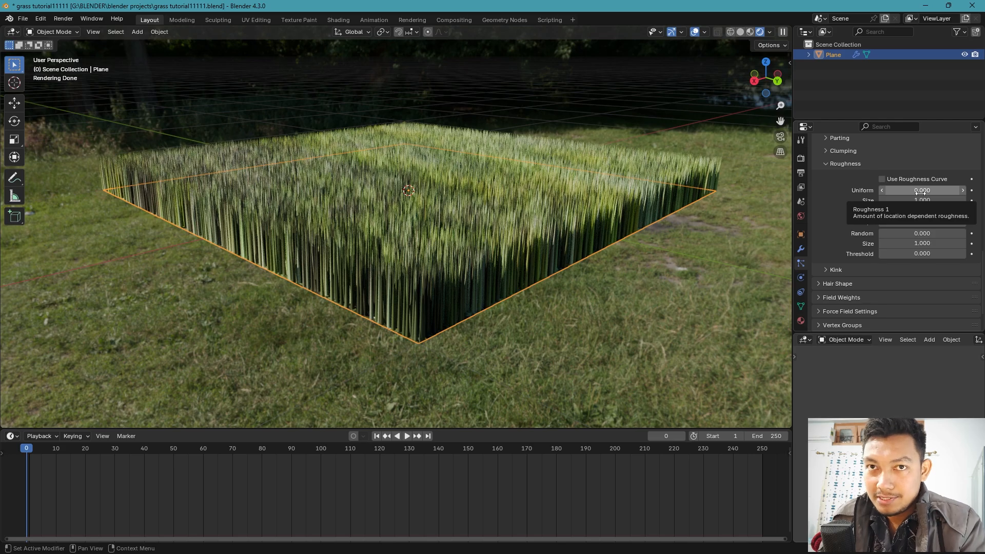
{"action": "left_click_drag", "start_coordinate": [923, 189], "coordinate": [922, 190]}
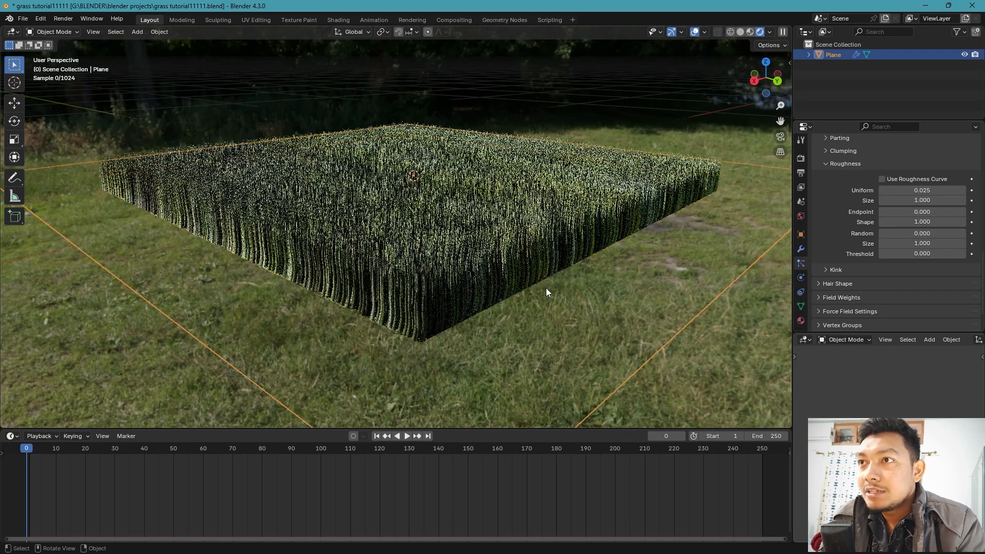
Set the children's roughness Endpoint to 0.030, Shape to 3.000, Random to 0.039 and the random Size to 1.042.
{"action": "scroll", "coordinate": [546, 288], "scroll_direction": "up", "scroll_amount": 6}
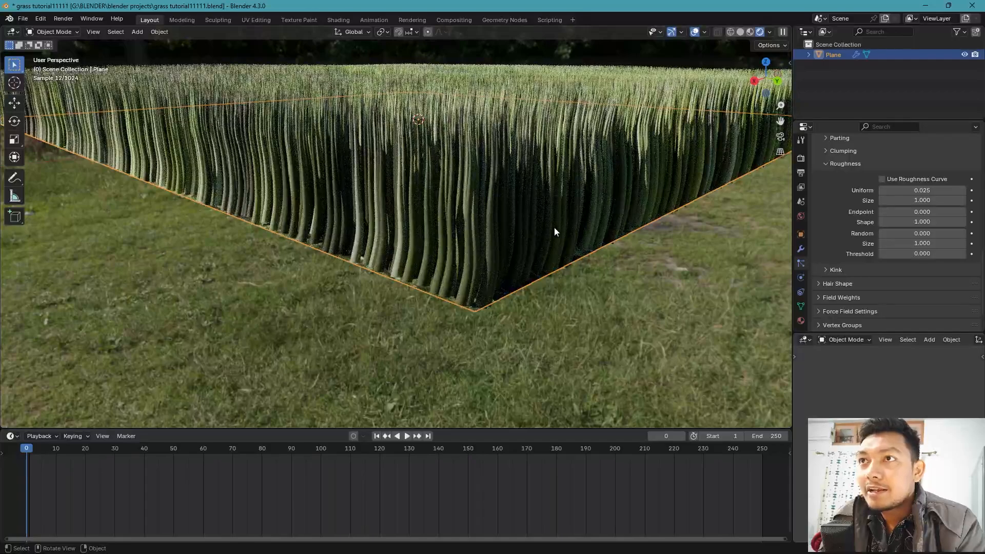
{"action": "left_click_drag", "start_coordinate": [922, 212], "coordinate": [938, 211]}
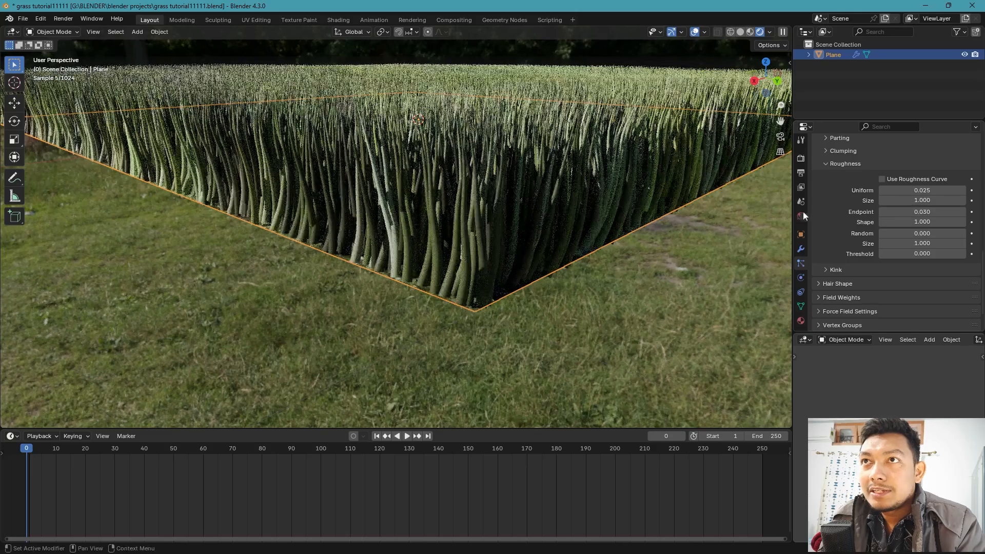
{"action": "scroll", "coordinate": [647, 211], "scroll_direction": "down", "scroll_amount": 2}
{"action": "middle_click_drag", "start_coordinate": [539, 204], "coordinate": [542, 252]}
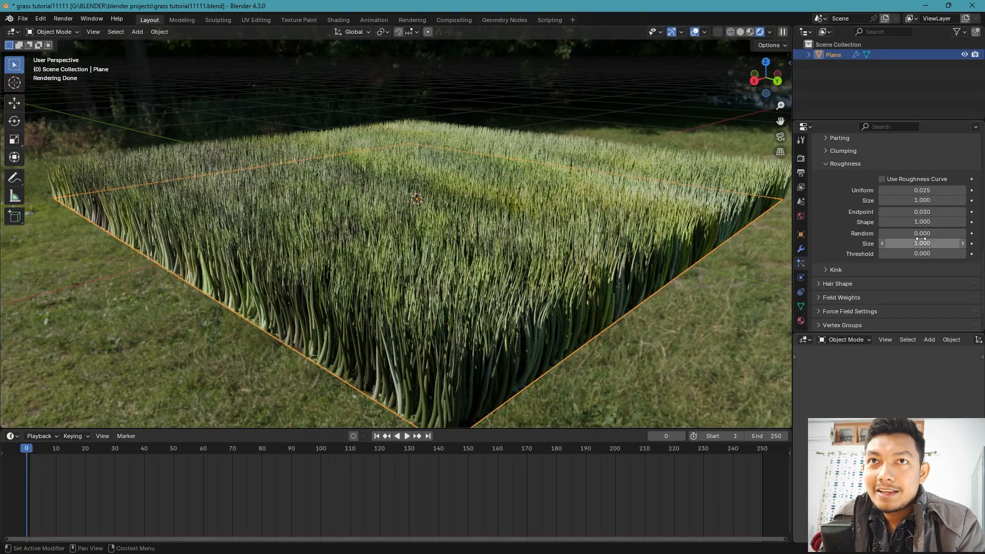
{"action": "mouse_move", "coordinate": [922, 222]}
{"action": "left_mouse_down"}
{"action": "mouse_move", "coordinate": [955, 221]}
{"action": "mouse_move", "coordinate": [923, 221]}
{"action": "mouse_move", "coordinate": [931, 233]}
{"action": "mouse_move", "coordinate": [922, 234]}
{"action": "left_mouse_up"}
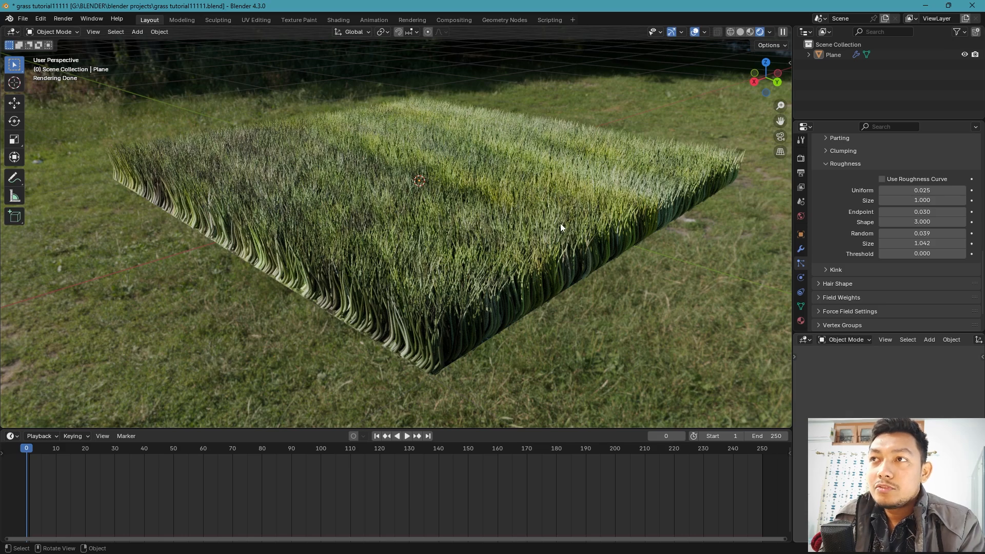
Select the grass plane and switch it from Object Mode to Particle Edit mode.
{"action": "left_click", "coordinate": [487, 258]}
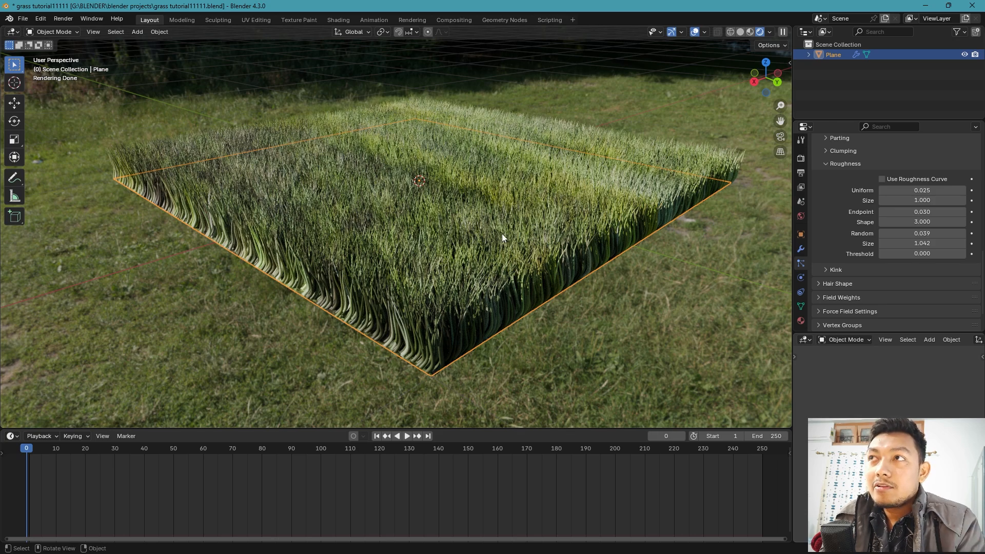
{"action": "left_click", "coordinate": [75, 33]}
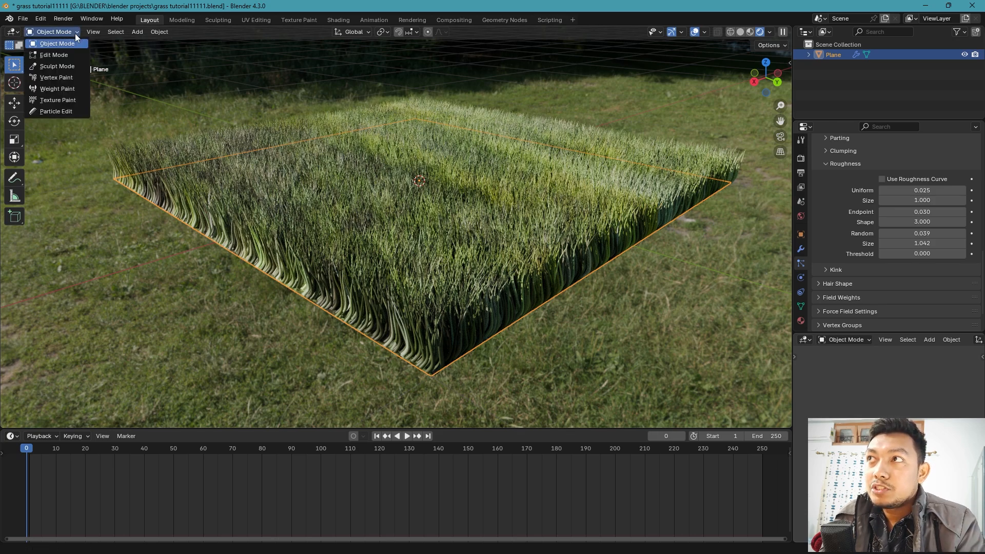
{"action": "key", "text": "ctrl+Tab"}
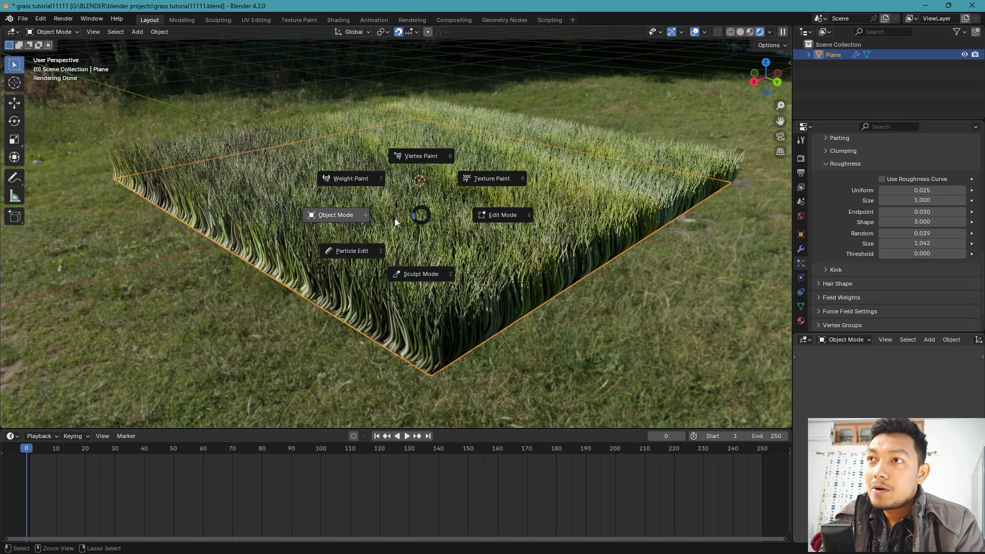
{"action": "left_click", "coordinate": [337, 214]}
{"action": "left_click", "coordinate": [64, 32]}
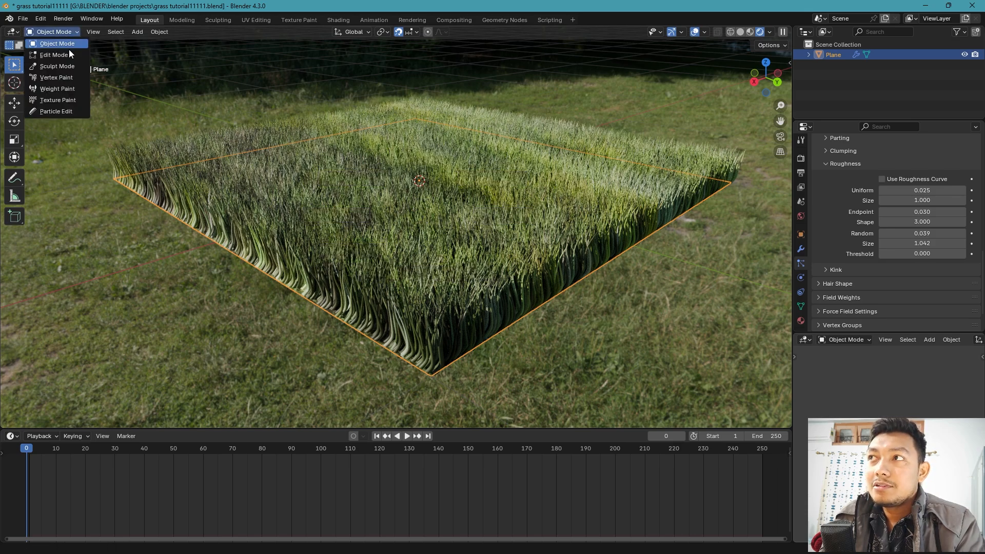
{"action": "left_click", "coordinate": [75, 114]}
Comb the hair strands around the middle of the plane with the Comb brush at 50 px radius.
{"action": "mouse_move", "coordinate": [660, 256]}
{"action": "middle_mouse_down"}
{"action": "mouse_move", "coordinate": [636, 240]}
{"action": "mouse_move", "coordinate": [660, 260]}
{"action": "middle_mouse_up"}
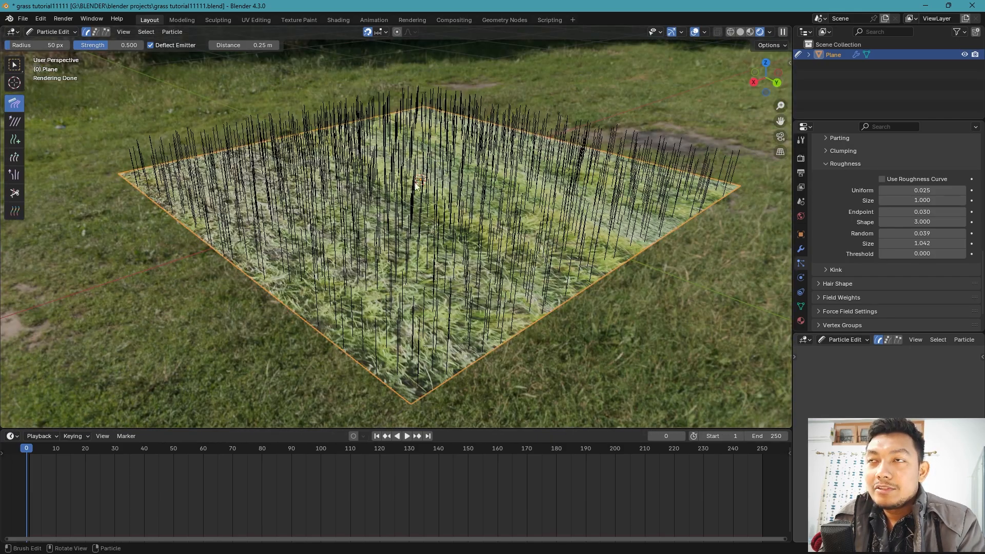
{"action": "middle_click_drag", "start_coordinate": [440, 309], "coordinate": [439, 317]}
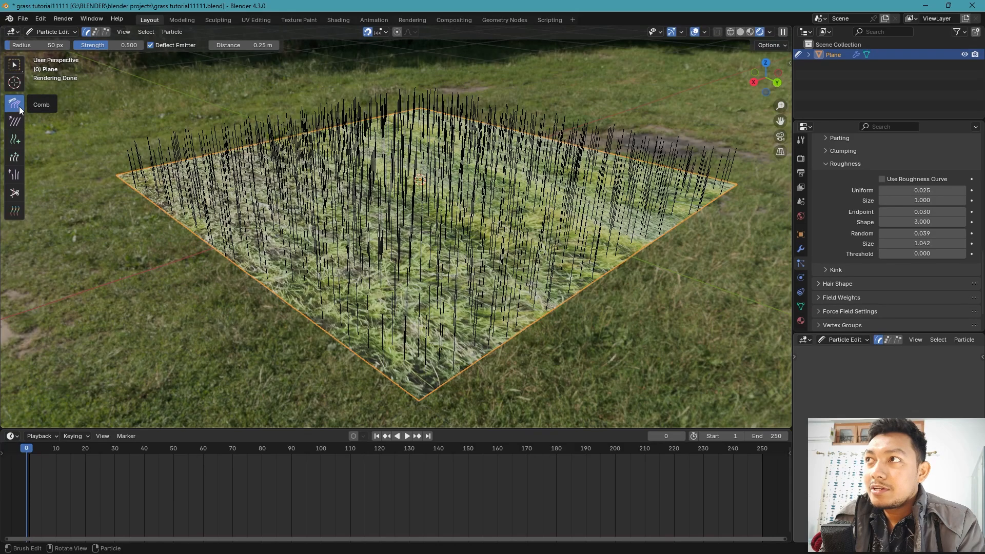
{"action": "mouse_move", "coordinate": [416, 140]}
{"action": "left_mouse_down"}
{"action": "mouse_move", "coordinate": [423, 171]}
{"action": "mouse_move", "coordinate": [398, 292]}
{"action": "mouse_move", "coordinate": [420, 316]}
{"action": "mouse_move", "coordinate": [552, 251]}
{"action": "mouse_move", "coordinate": [523, 250]}
{"action": "left_mouse_up"}
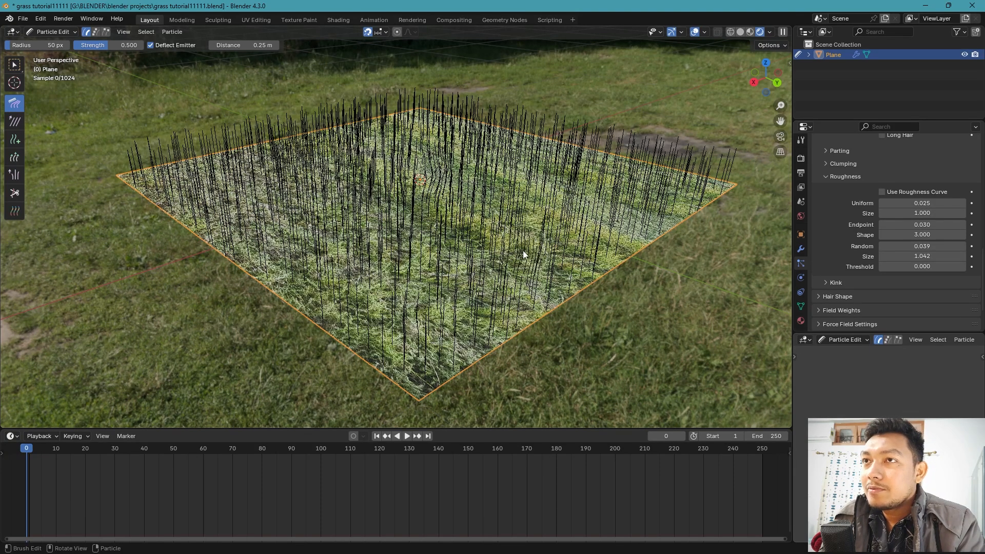
Try out the Smooth, Add and Length brushes on the hair strands near the plane's center.
{"action": "left_click", "coordinate": [20, 124]}
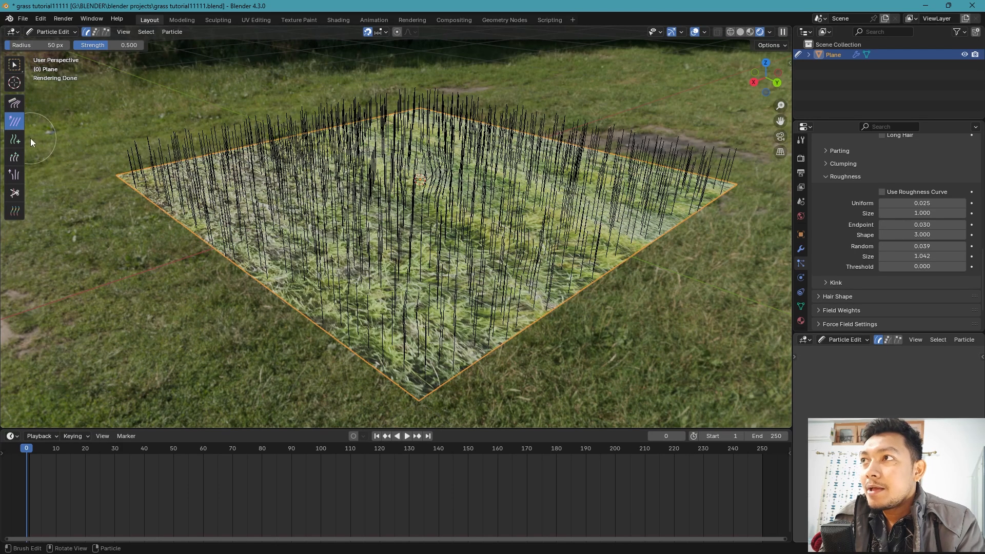
{"action": "left_click", "coordinate": [14, 139]}
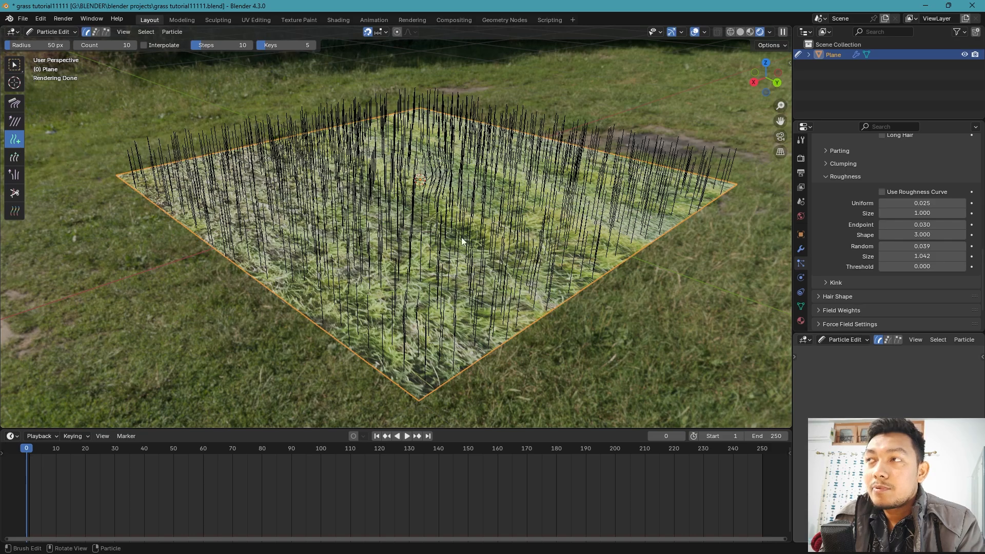
{"action": "left_click", "coordinate": [475, 257]}
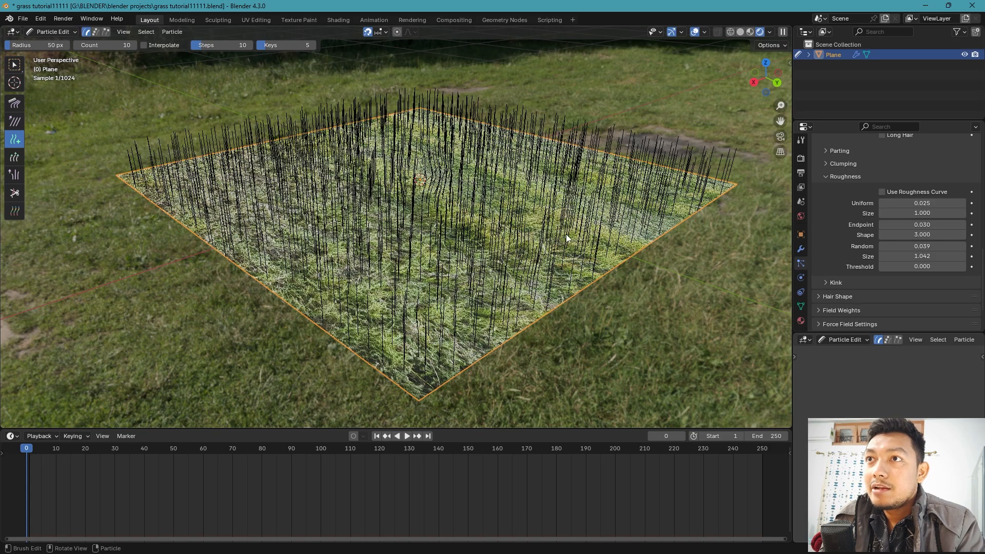
{"action": "left_click", "coordinate": [471, 261]}
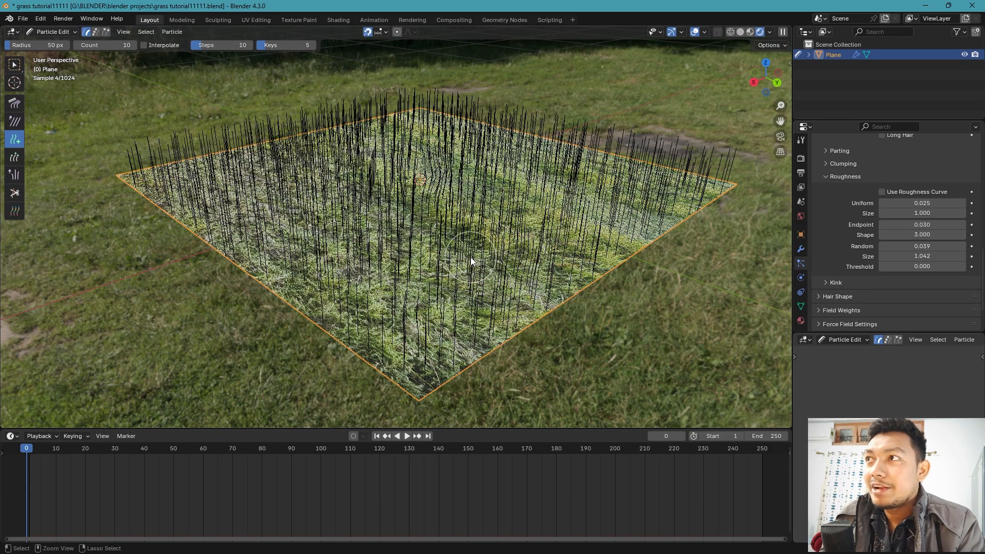
{"action": "left_click", "coordinate": [16, 158]}
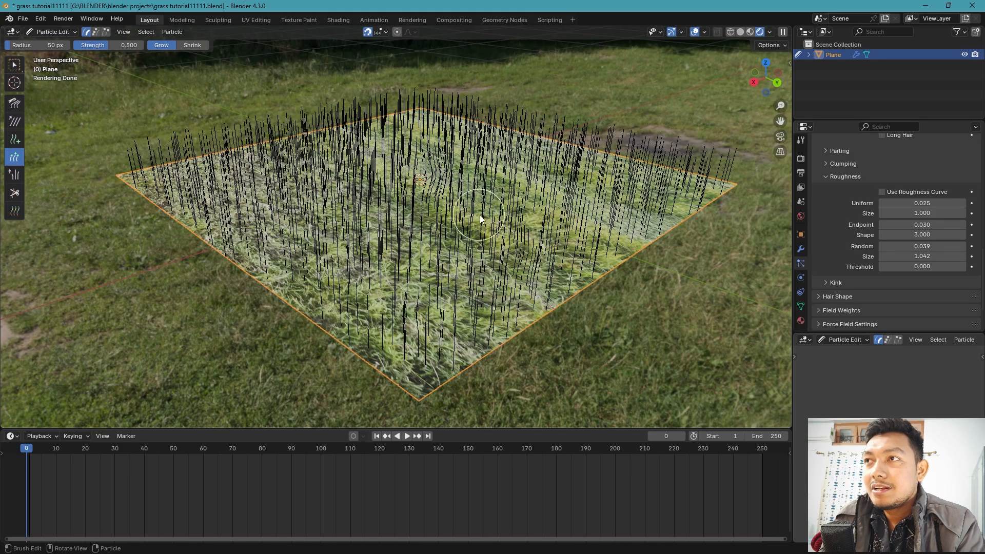
{"action": "mouse_move", "coordinate": [479, 250]}
{"action": "left_mouse_down"}
{"action": "mouse_move", "coordinate": [481, 225]}
{"action": "mouse_move", "coordinate": [546, 194]}
{"action": "mouse_move", "coordinate": [593, 193]}
{"action": "left_mouse_up"}
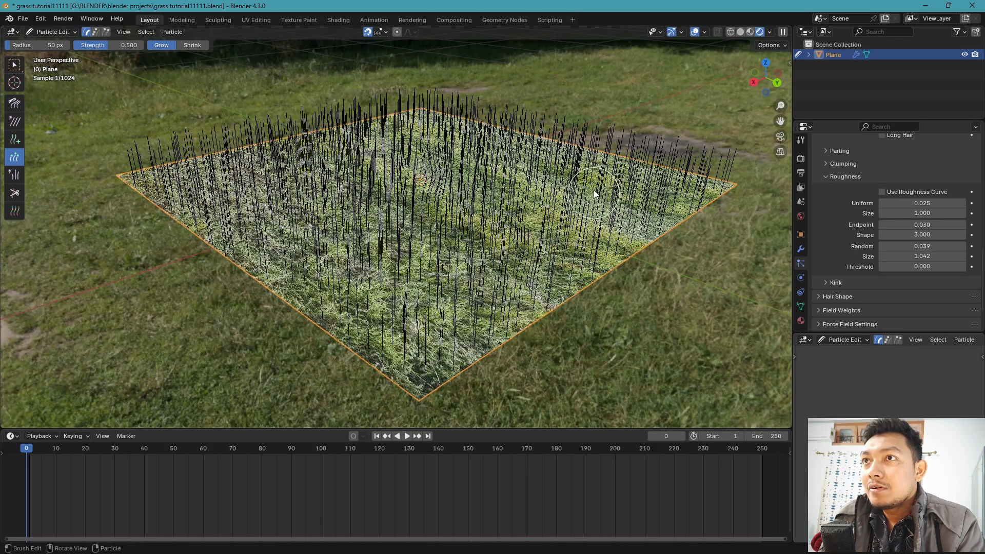
Try the Puff and Cut brushes, cutting strands near the front half of the plane.
{"action": "left_click", "coordinate": [19, 176]}
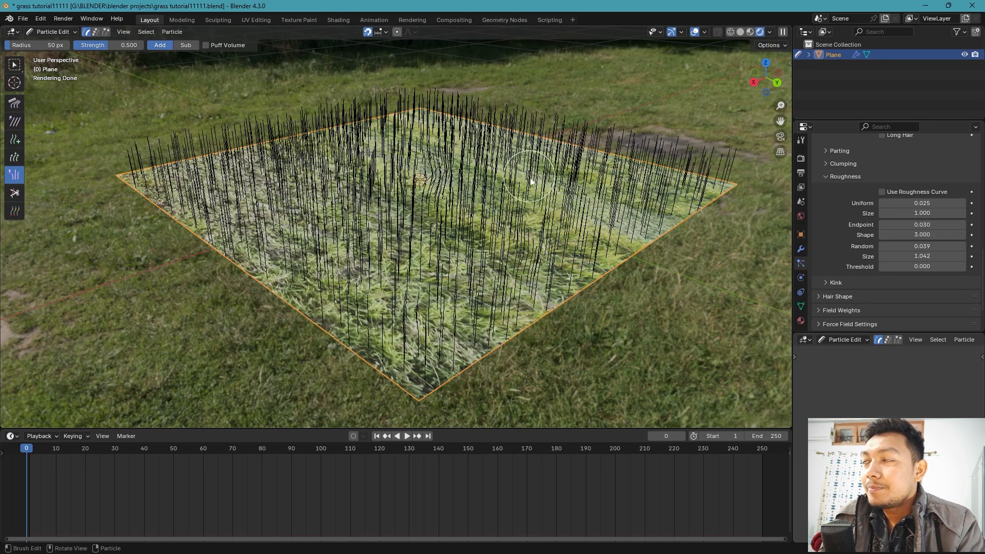
{"action": "left_click", "coordinate": [15, 194]}
{"action": "left_click_drag", "start_coordinate": [500, 259], "coordinate": [503, 280]}
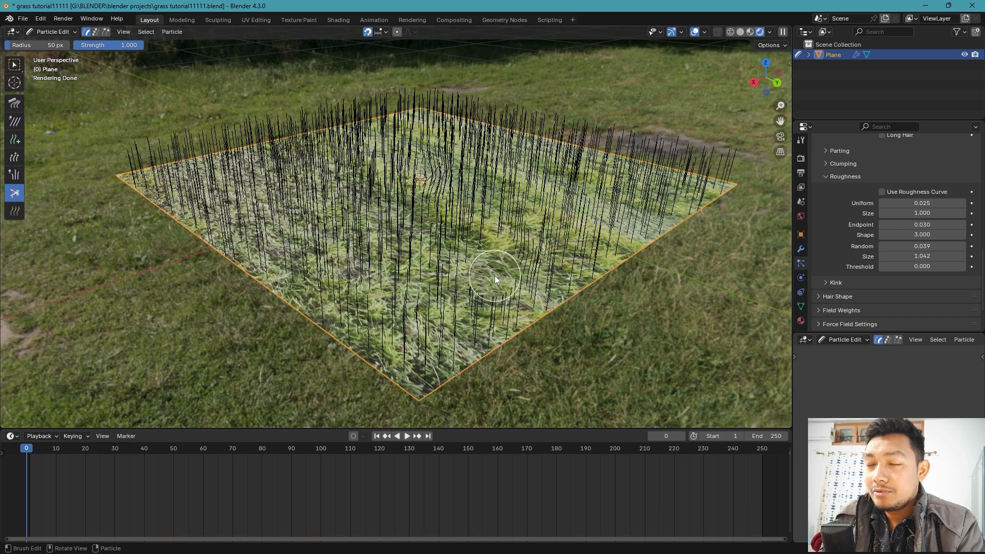
{"action": "left_click", "coordinate": [548, 263]}
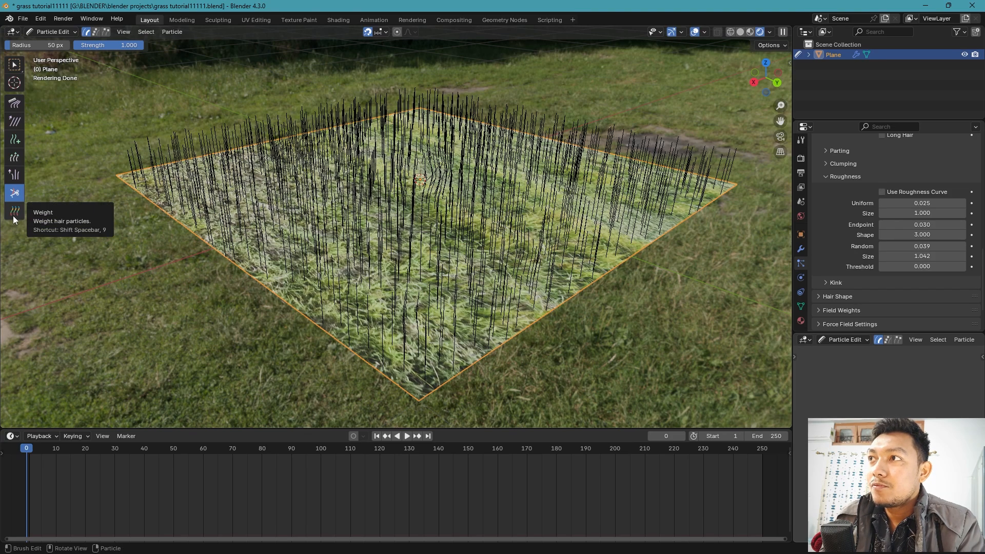
Comb the grass strands sideways across the plane with the Comb brush in Front Orthographic view.
{"action": "left_click", "coordinate": [21, 108]}
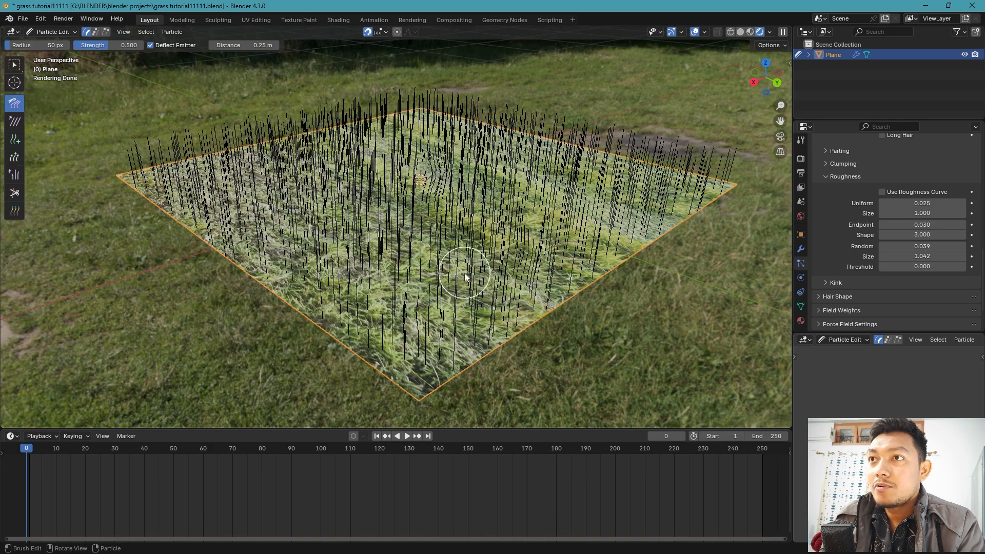
{"action": "middle_click_drag", "start_coordinate": [470, 272], "coordinate": [495, 246]}
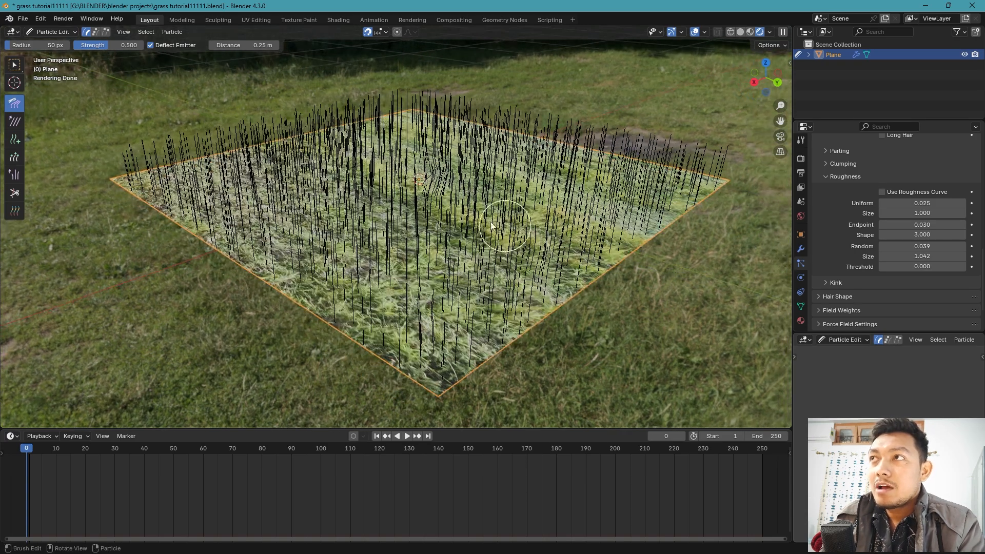
{"action": "left_click", "coordinate": [753, 75]}
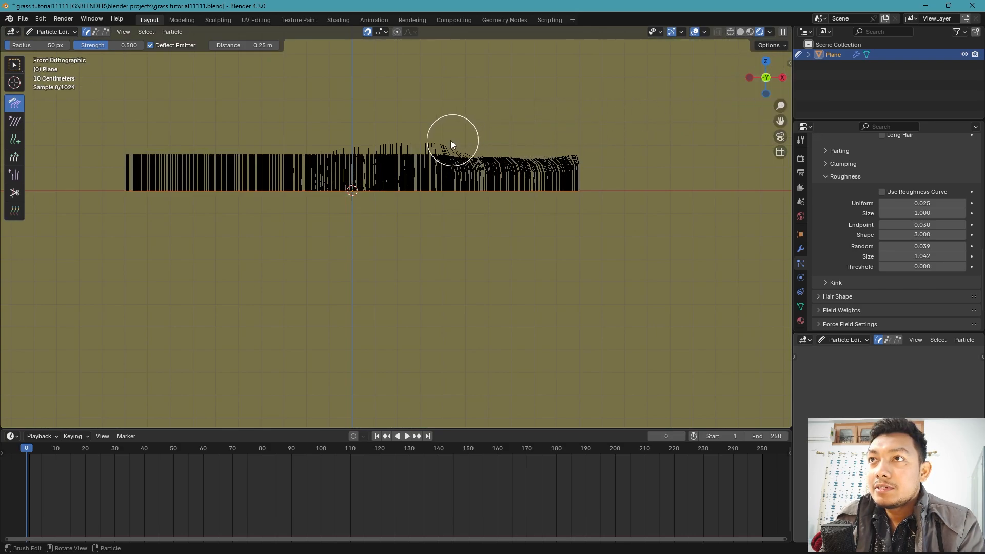
{"action": "left_click_drag", "start_coordinate": [338, 140], "coordinate": [183, 143]}
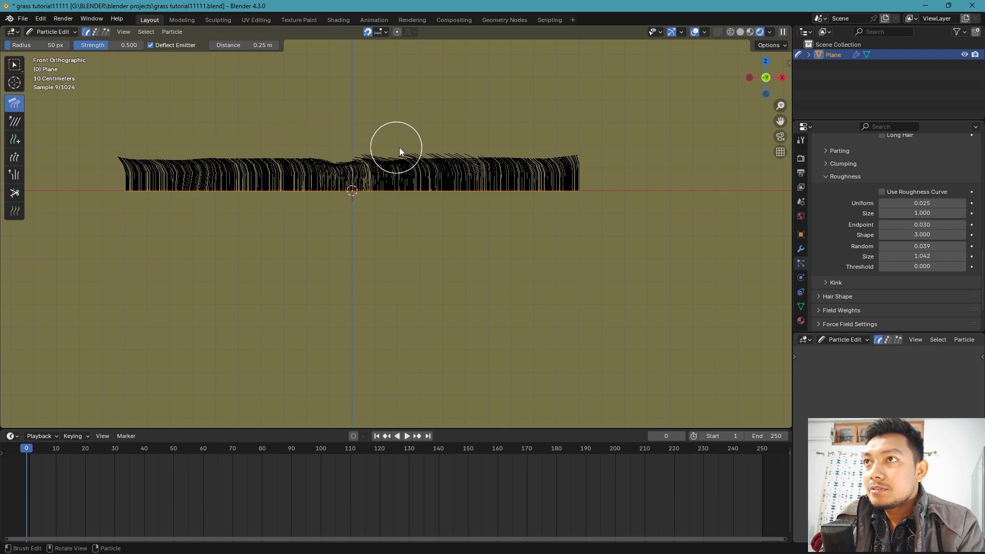
{"action": "middle_click_drag", "start_coordinate": [479, 249], "coordinate": [436, 264]}
{"action": "key", "text": "grave"}
{"action": "left_click", "coordinate": [392, 246]}
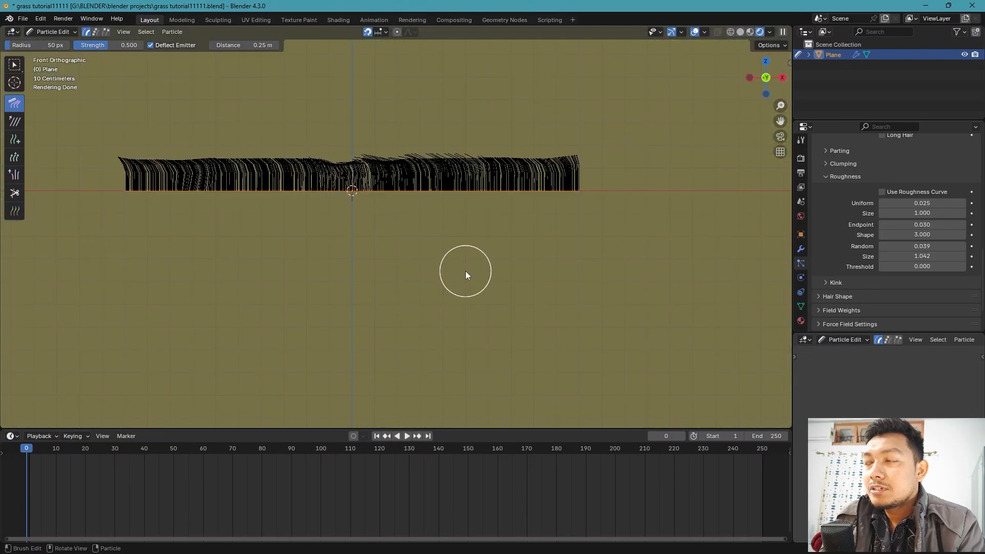
Examine the combed strands in Right Orthographic view and from several perspective angles.
{"action": "key", "text": "grave"}
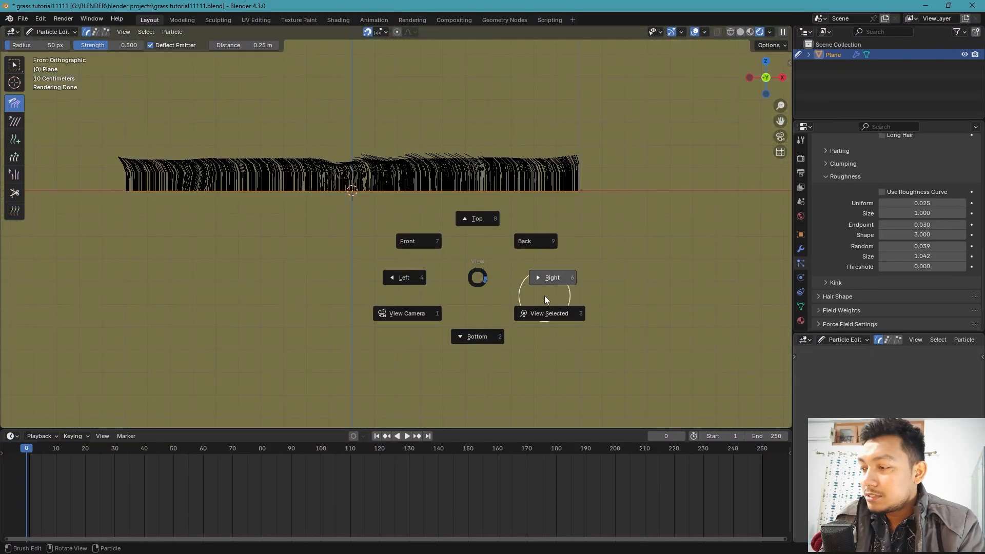
{"action": "left_click", "coordinate": [545, 298]}
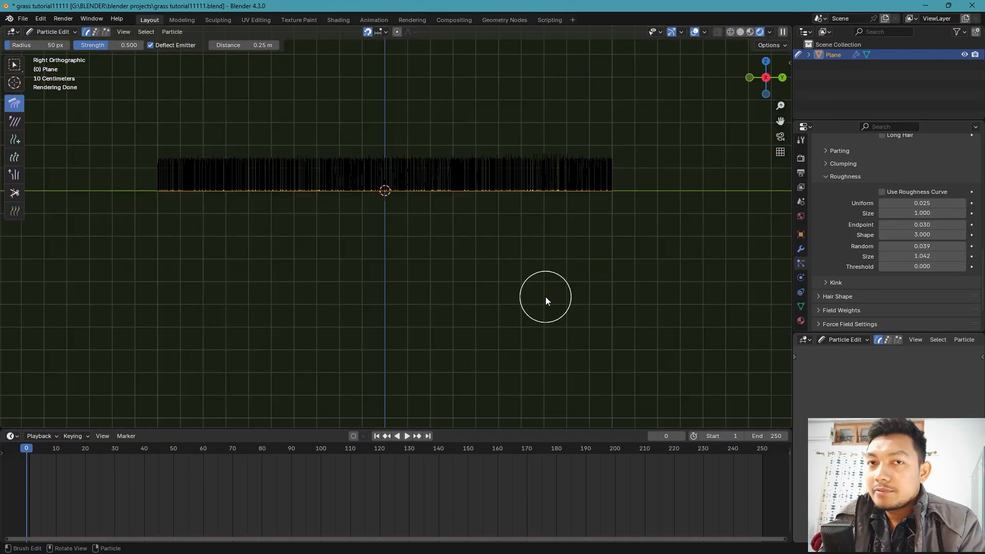
{"action": "middle_click_drag", "start_coordinate": [581, 292], "coordinate": [536, 301]}
{"action": "key", "text": "grave"}
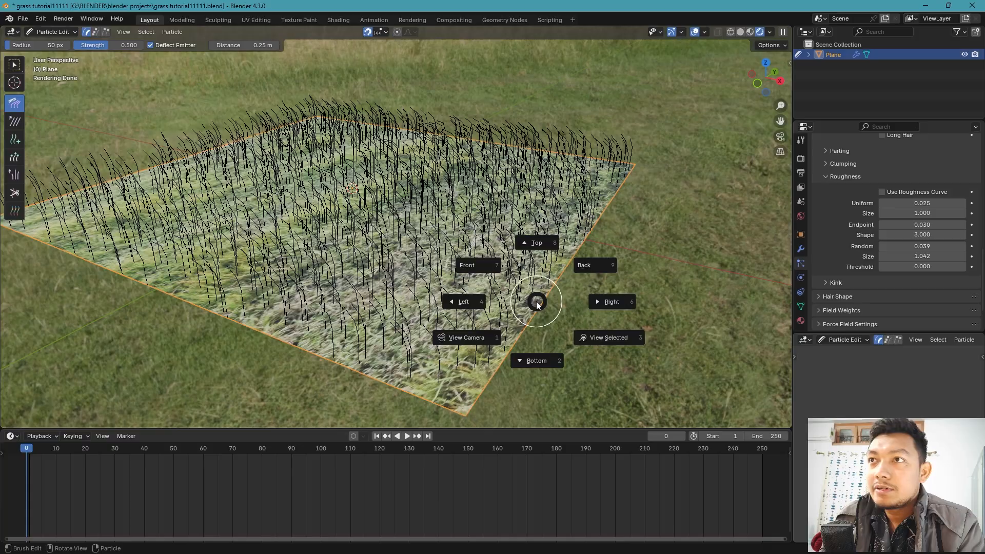
{"action": "middle_click_drag", "start_coordinate": [537, 301], "coordinate": [564, 301]}
{"action": "key", "text": "grave"}
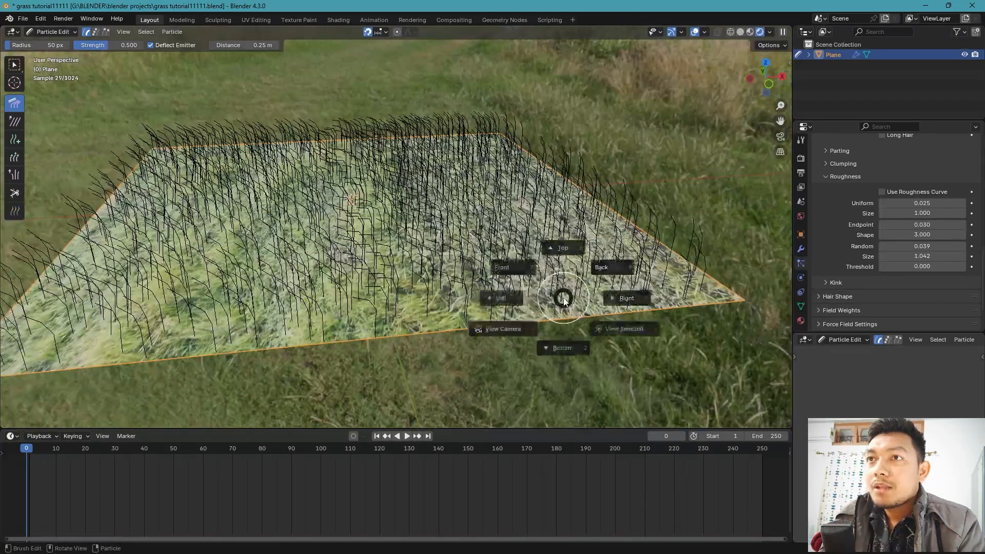
{"action": "left_click", "coordinate": [510, 264]}
{"action": "middle_click_drag", "start_coordinate": [510, 264], "coordinate": [500, 302]}
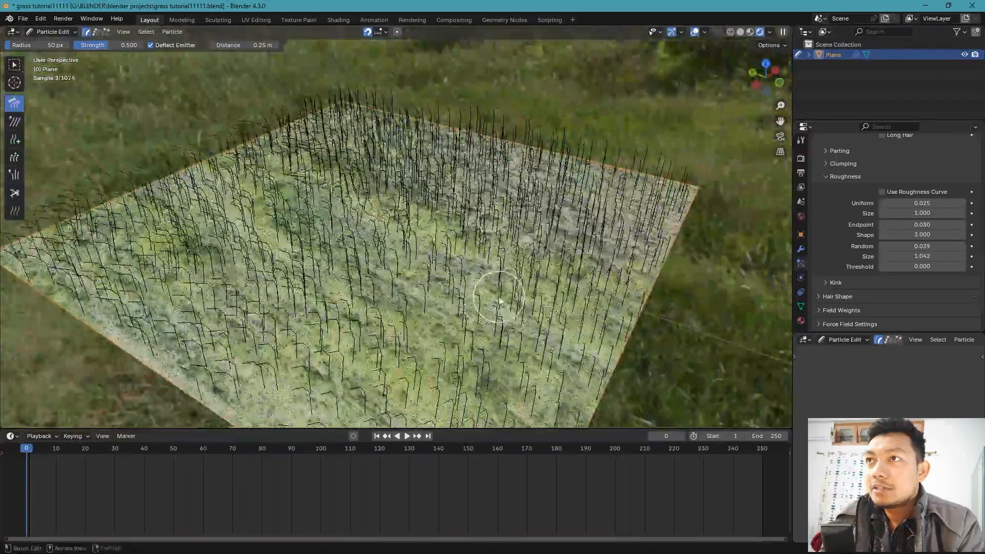
Comb the hair strands near the plane's middle and back edge in perspective view with the Comb brush.
{"action": "scroll", "coordinate": [500, 302], "scroll_direction": "down", "scroll_amount": 4}
{"action": "scroll", "coordinate": [431, 287], "scroll_direction": "up", "scroll_amount": 3}
{"action": "middle_click_drag", "start_coordinate": [431, 287], "coordinate": [389, 240]}
{"action": "left_click_drag", "start_coordinate": [389, 239], "coordinate": [461, 246]}
{"action": "mouse_move", "coordinate": [359, 220]}
{"action": "left_mouse_down"}
{"action": "mouse_move", "coordinate": [319, 216]}
{"action": "mouse_move", "coordinate": [329, 193]}
{"action": "mouse_move", "coordinate": [392, 180]}
{"action": "left_mouse_up"}
{"action": "left_click_drag", "start_coordinate": [504, 176], "coordinate": [511, 193]}
{"action": "middle_click_drag", "start_coordinate": [450, 277], "coordinate": [445, 283]}
{"action": "scroll", "coordinate": [445, 283], "scroll_direction": "down", "scroll_amount": 1}
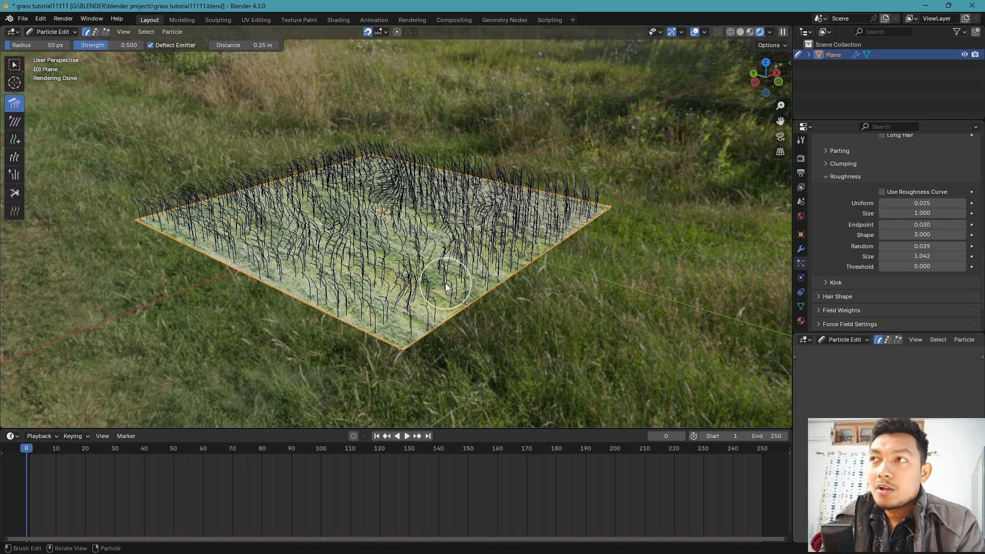
Switch the plane to Object Mode and check how the rendered grass looks up close.
{"action": "left_click", "coordinate": [55, 33]}
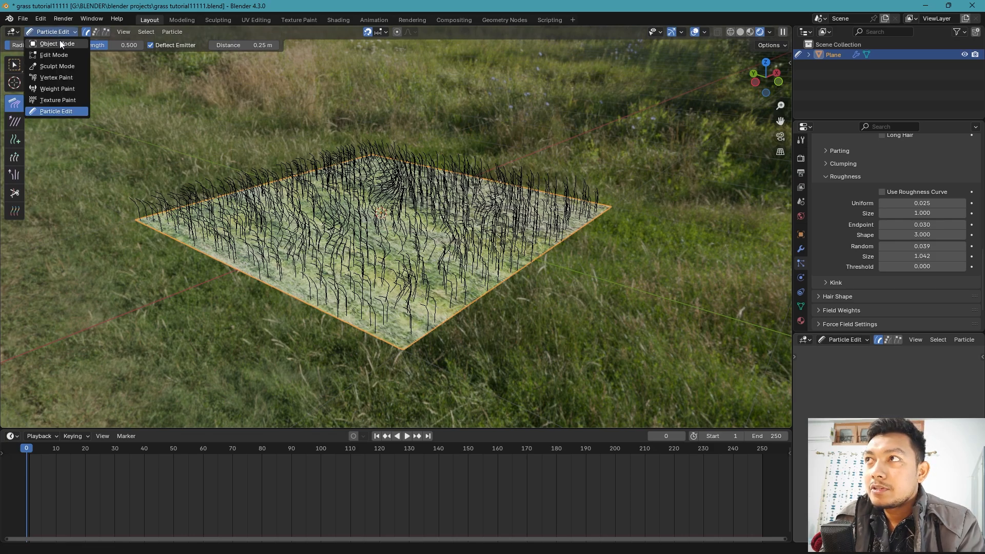
{"action": "left_click", "coordinate": [61, 44]}
{"action": "scroll", "coordinate": [415, 348], "scroll_direction": "up", "scroll_amount": 4}
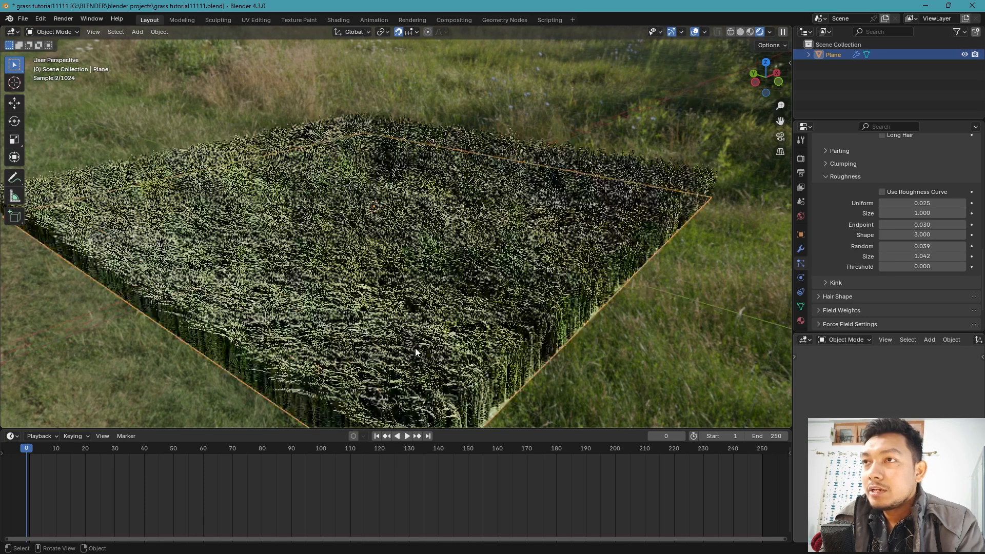
{"action": "scroll", "coordinate": [416, 352], "scroll_direction": "down", "scroll_amount": 2}
Re-enter Particle Edit mode and comb the strand tips along the plane's width in Front Orthographic view.
{"action": "key", "text": "ctrl+Tab"}
{"action": "left_click", "coordinate": [317, 359]}
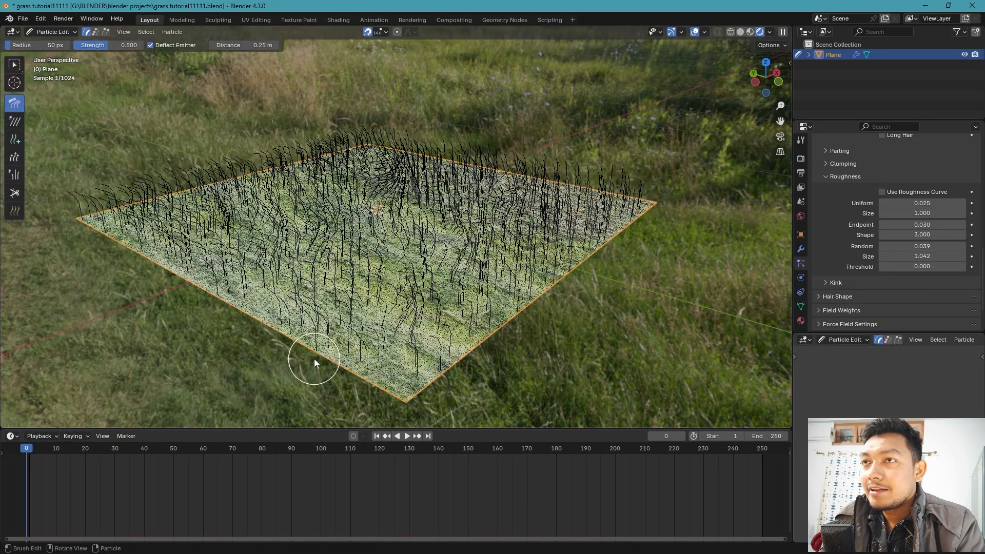
{"action": "key", "text": "grave"}
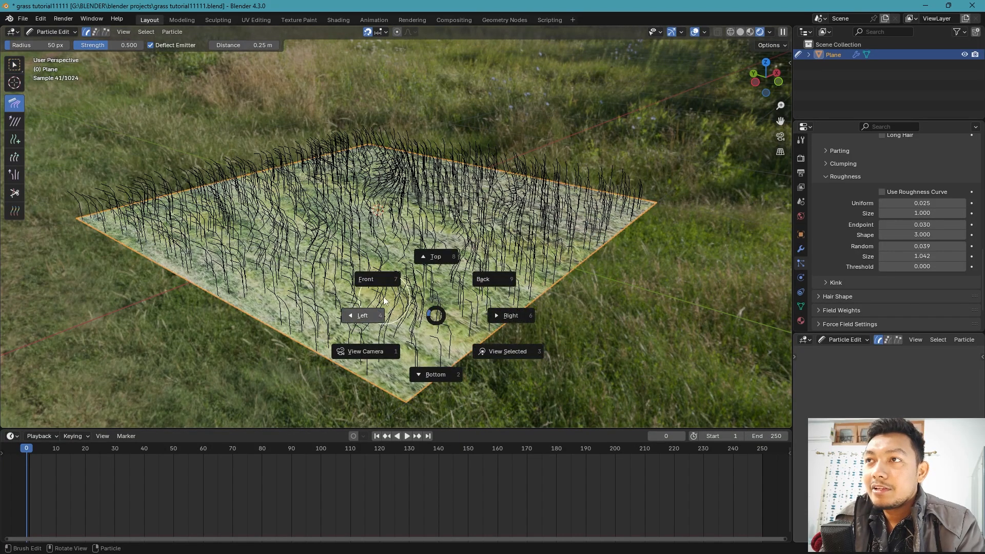
{"action": "left_click", "coordinate": [340, 302]}
{"action": "key", "text": "grave"}
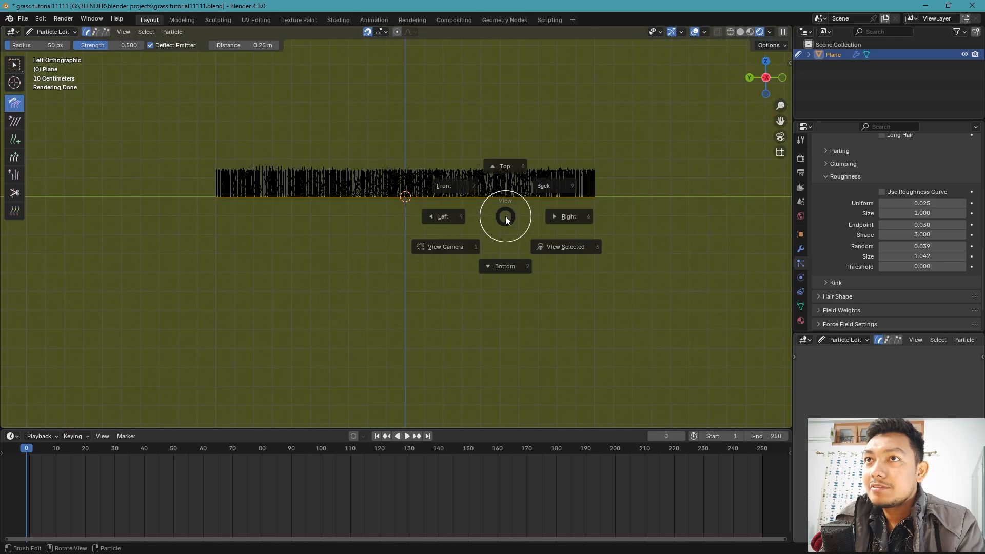
{"action": "left_click", "coordinate": [443, 168]}
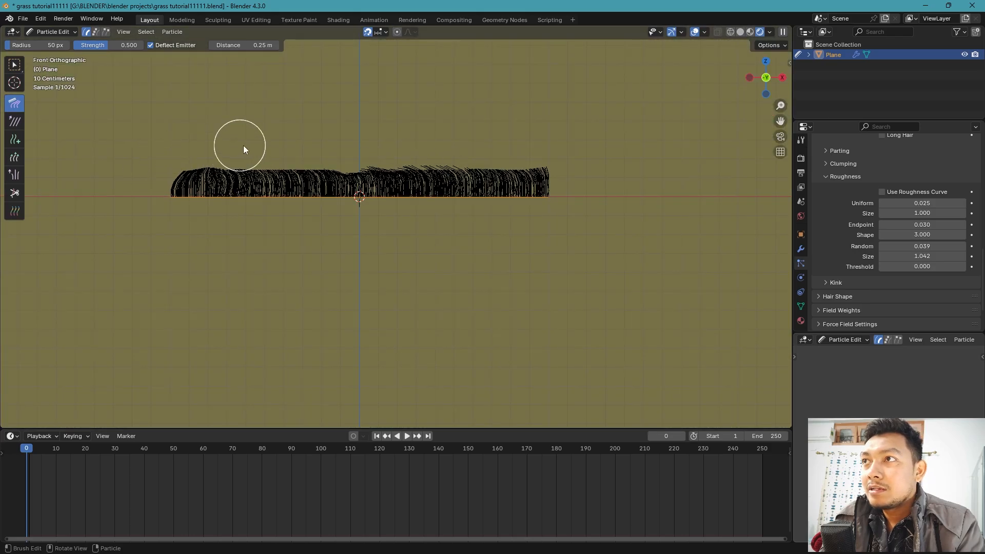
{"action": "mouse_move", "coordinate": [242, 161]}
{"action": "left_mouse_down"}
{"action": "mouse_move", "coordinate": [509, 178]}
{"action": "mouse_move", "coordinate": [515, 158]}
{"action": "left_mouse_up"}
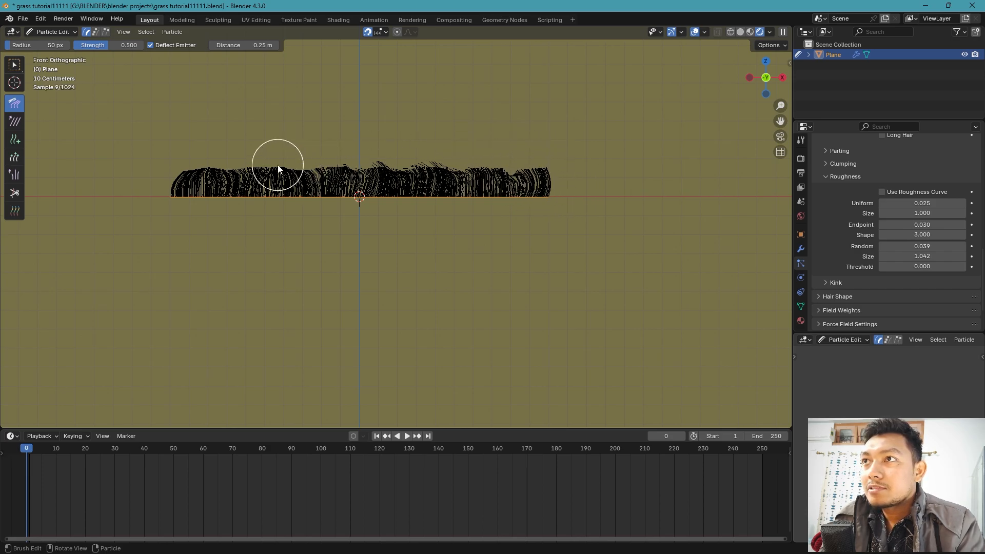
View the strands from the back, then return to Object Mode and inspect the combed grass from around the plane.
{"action": "key", "text": "grave"}
{"action": "left_click", "coordinate": [470, 143]}
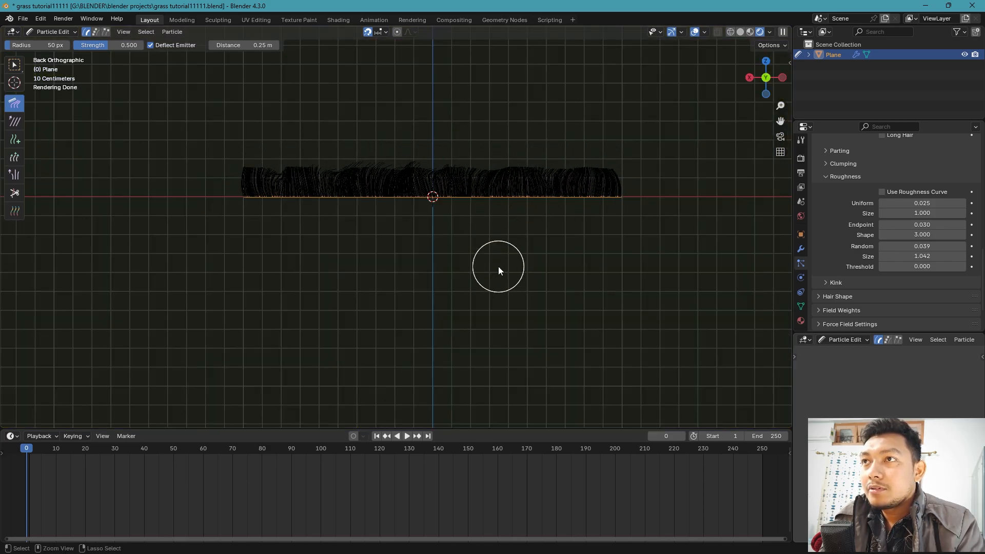
{"action": "key", "text": "ctrl+Tab"}
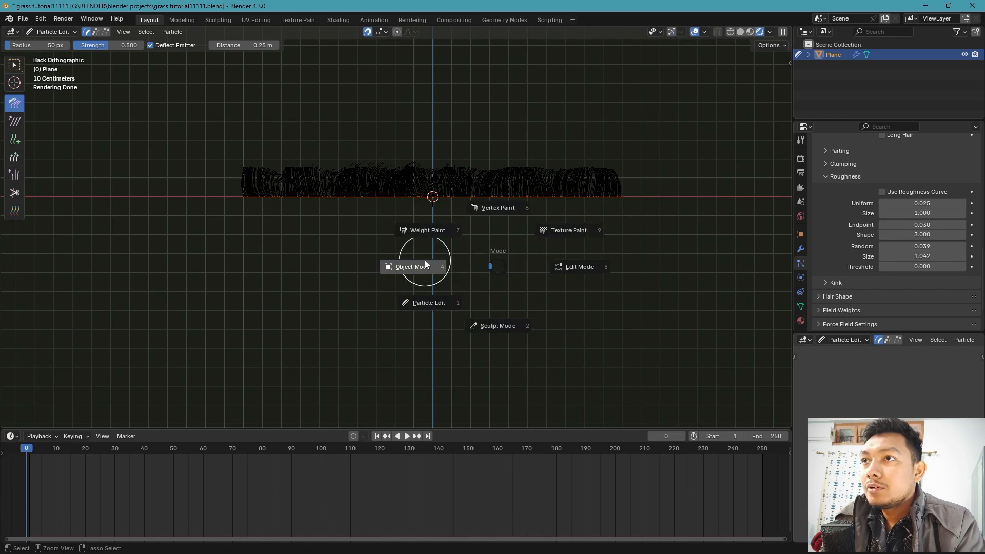
{"action": "left_click", "coordinate": [396, 267]}
{"action": "middle_click_drag", "start_coordinate": [395, 267], "coordinate": [432, 323]}
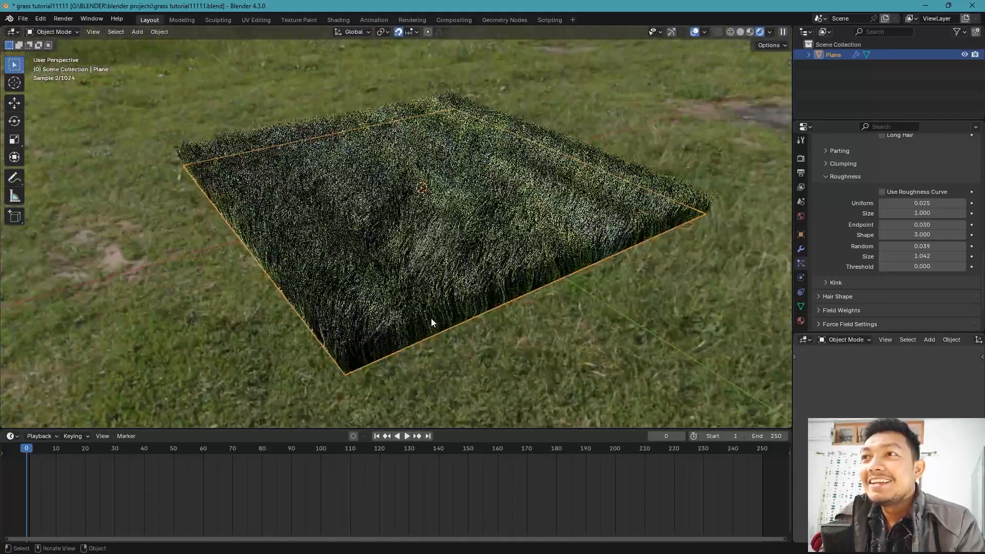
{"action": "middle_click_drag", "start_coordinate": [365, 288], "coordinate": [499, 317]}
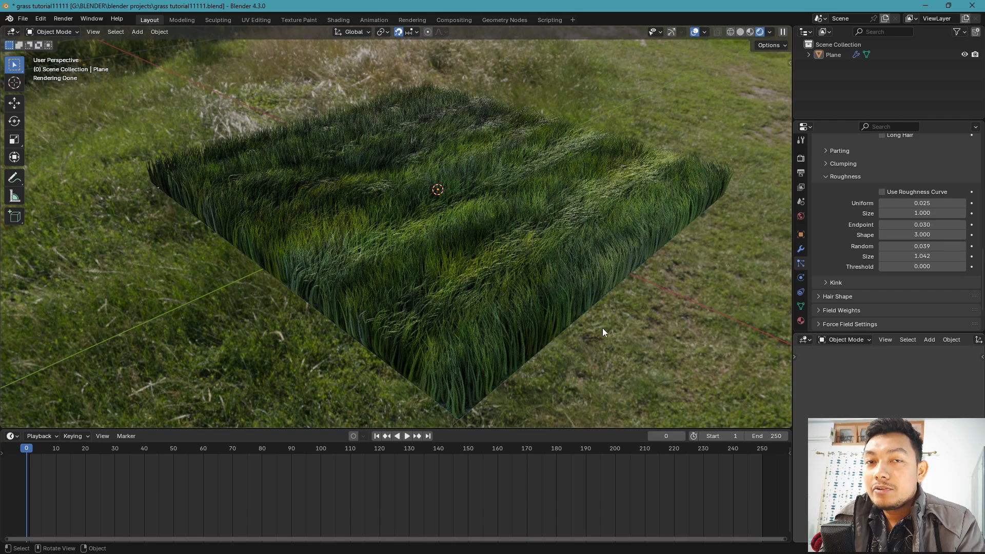
Enable Hair Dynamics for the plane's hair particles and set Quality Steps to 9.
{"action": "left_click", "coordinate": [568, 294]}
{"action": "middle_click_drag", "start_coordinate": [559, 387], "coordinate": [520, 344], "text": "shift"}
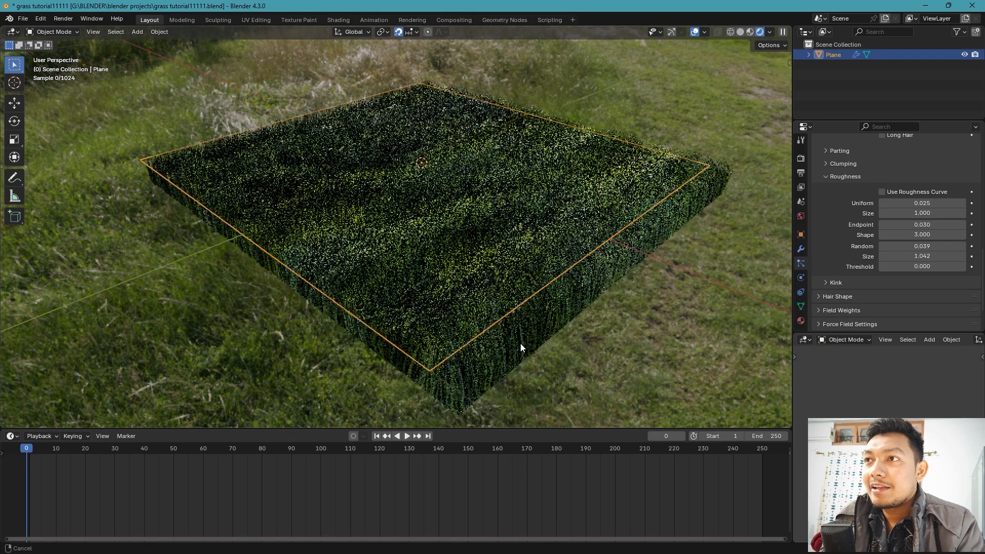
{"action": "scroll", "coordinate": [521, 343], "scroll_direction": "down", "scroll_amount": 1}
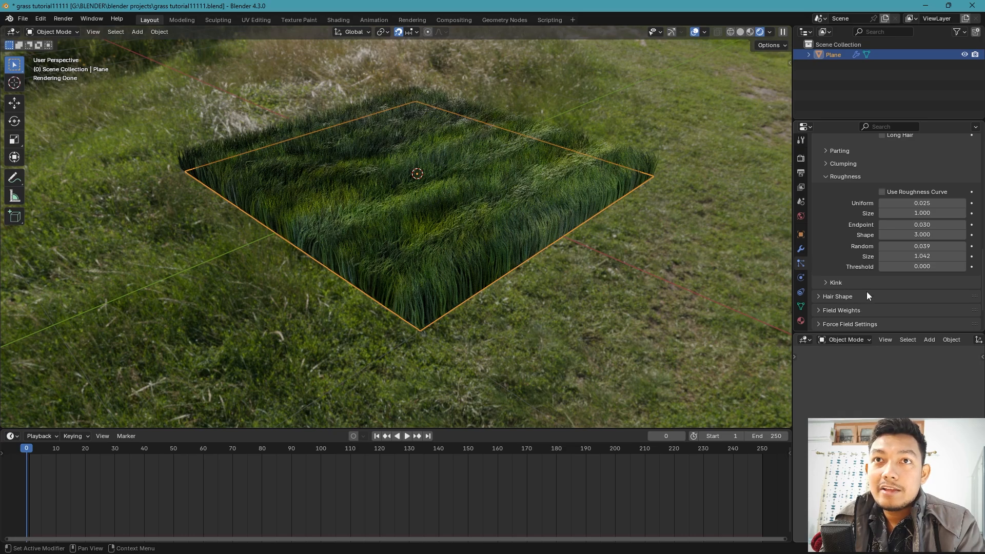
{"action": "scroll", "coordinate": [867, 292], "scroll_direction": "up", "scroll_amount": 10}
{"action": "scroll", "coordinate": [867, 291], "scroll_direction": "up", "scroll_amount": 2}
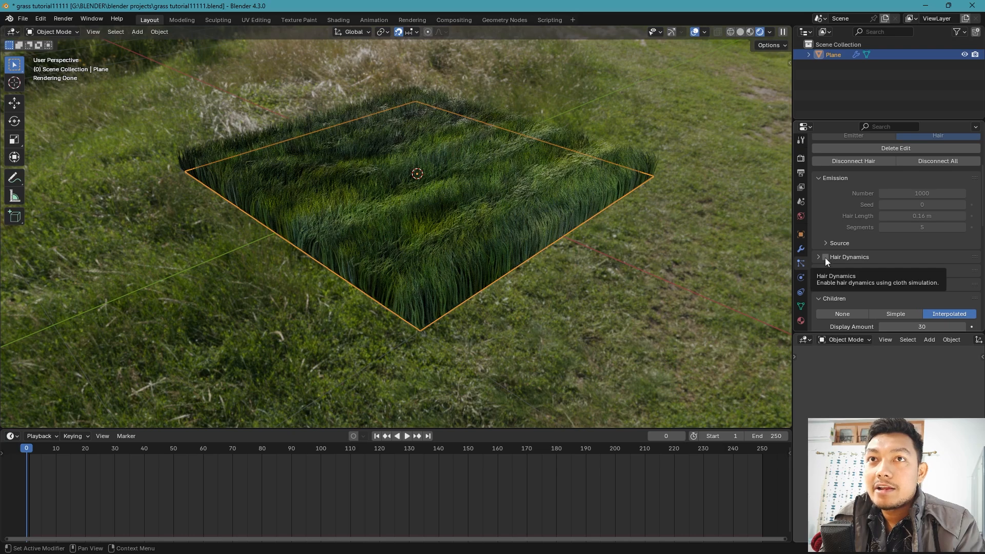
{"action": "left_click", "coordinate": [825, 257]}
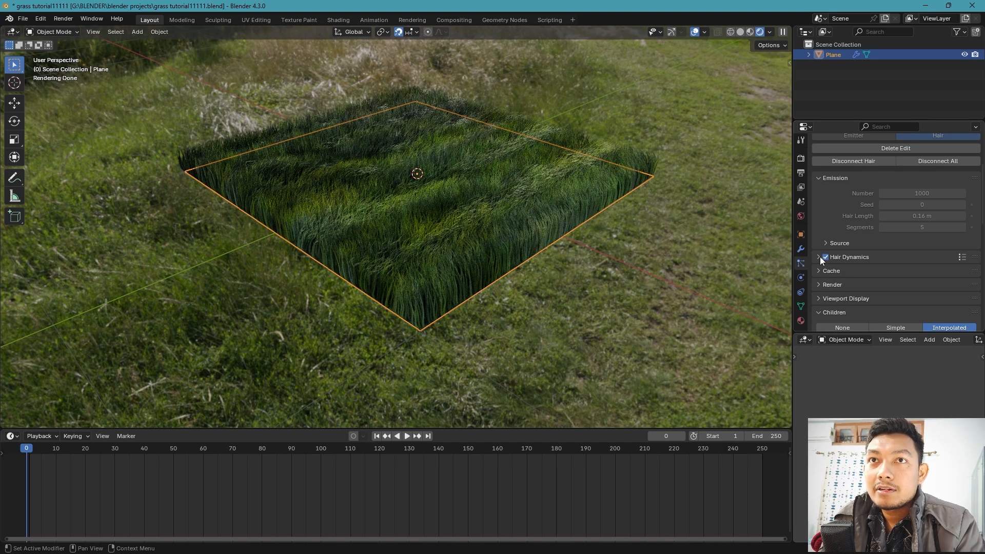
{"action": "left_click", "coordinate": [819, 257]}
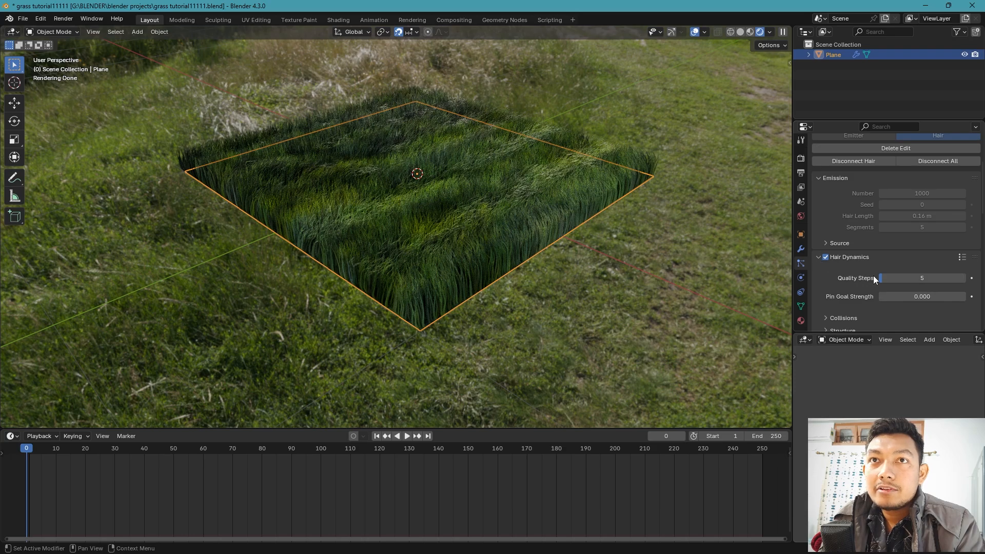
{"action": "mouse_move", "coordinate": [883, 278]}
{"action": "left_mouse_down"}
{"action": "mouse_move", "coordinate": [899, 278]}
{"action": "mouse_move", "coordinate": [886, 278]}
{"action": "left_mouse_up"}
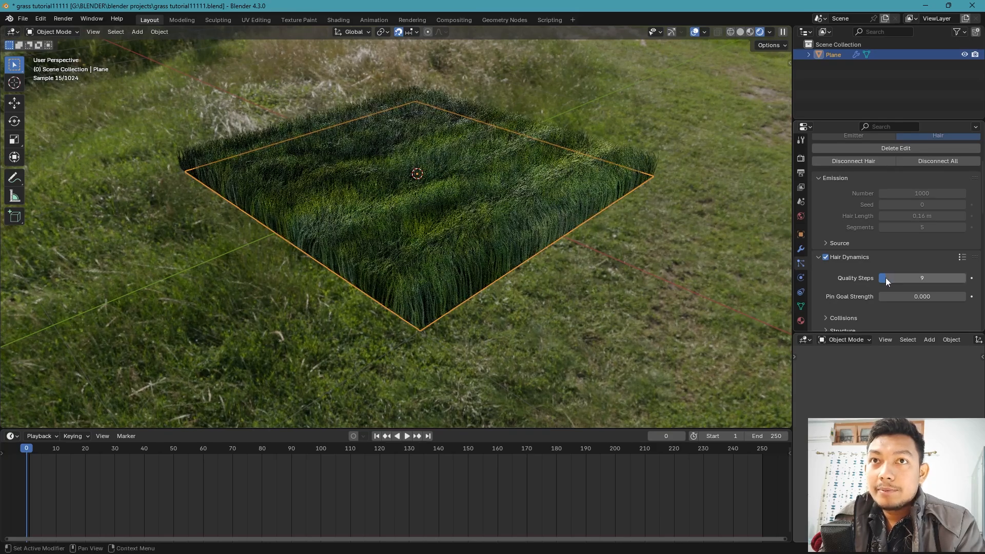
Set the hair dynamics Pin Goal Strength to 0.300.
{"action": "left_click", "coordinate": [913, 297]}
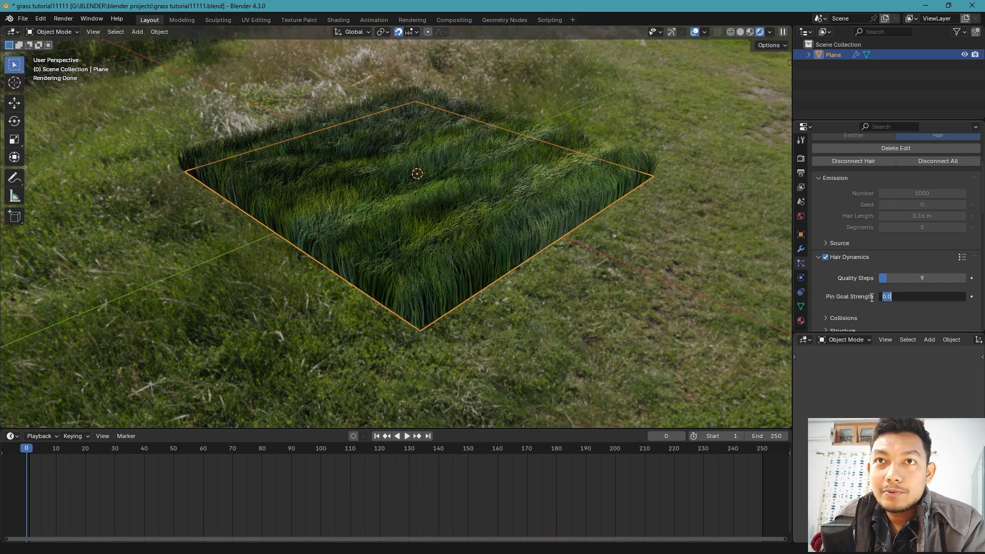
{"action": "type", "text": "00"}
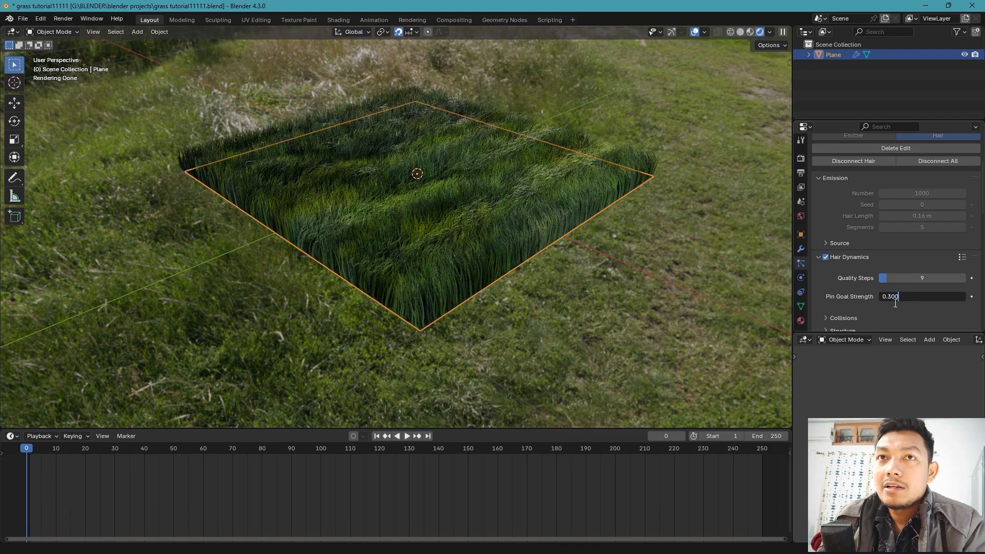
{"action": "type", "text": ".300"}
{"action": "key", "text": "Return"}
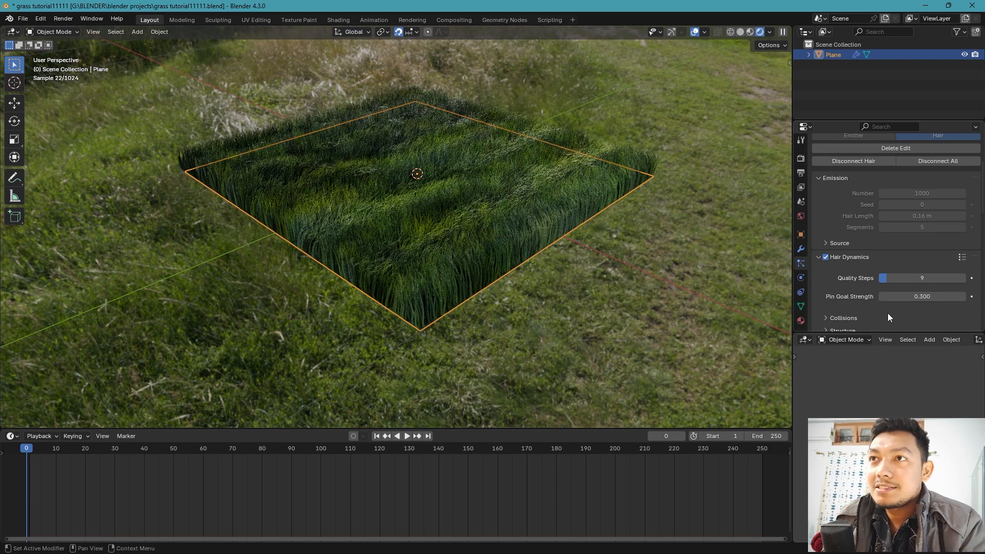
Play the animation and inspect the moving grass from different angles.
{"action": "left_click", "coordinate": [407, 436]}
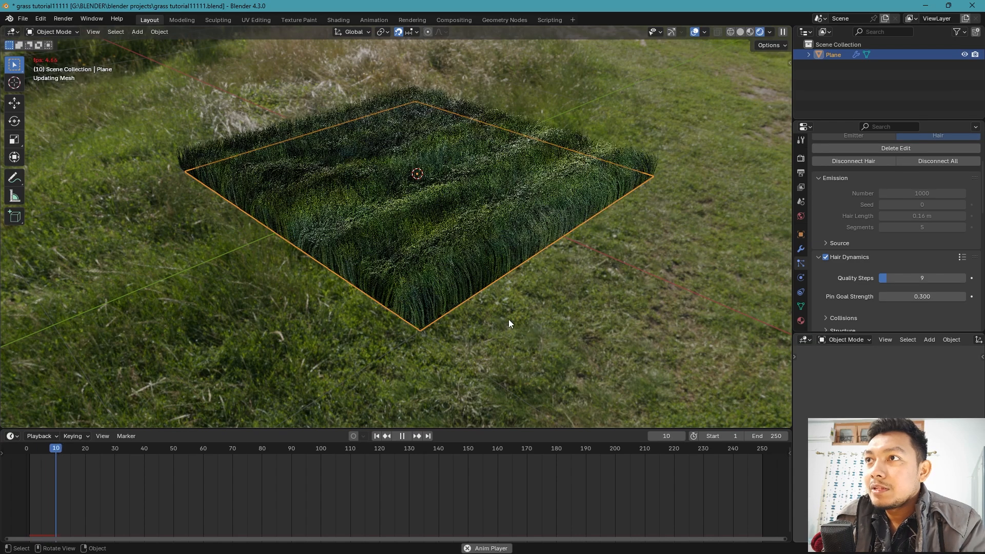
{"action": "middle_click_drag", "start_coordinate": [503, 300], "coordinate": [506, 183]}
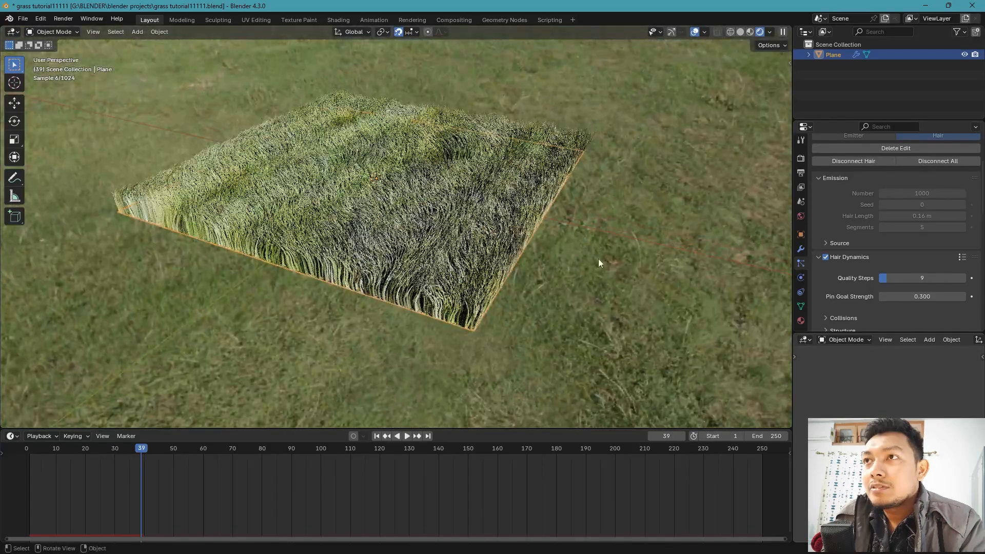
{"action": "middle_click_drag", "start_coordinate": [598, 260], "coordinate": [517, 269]}
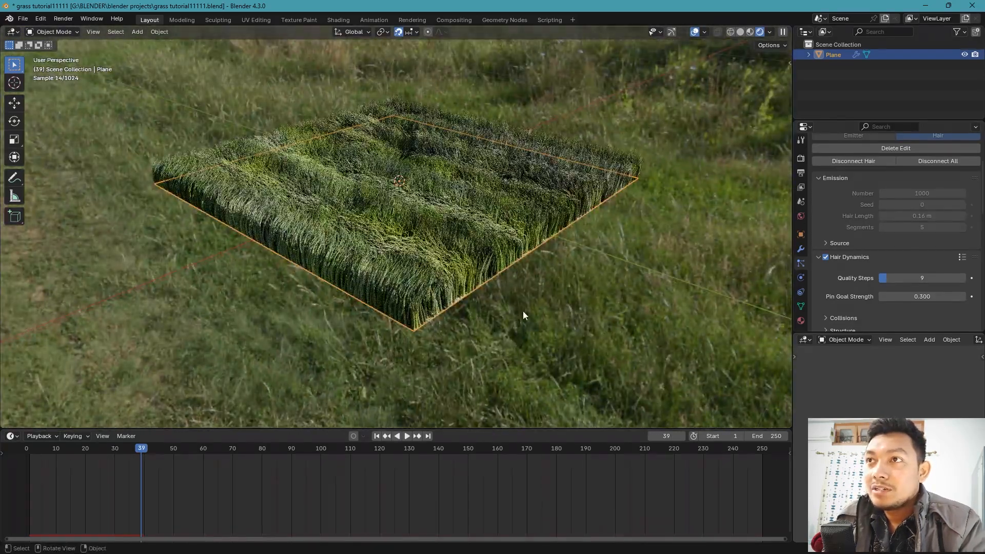
Add a Wind force field at the plane's center and switch the viewport to Solid shading.
{"action": "key", "text": "shift+a"}
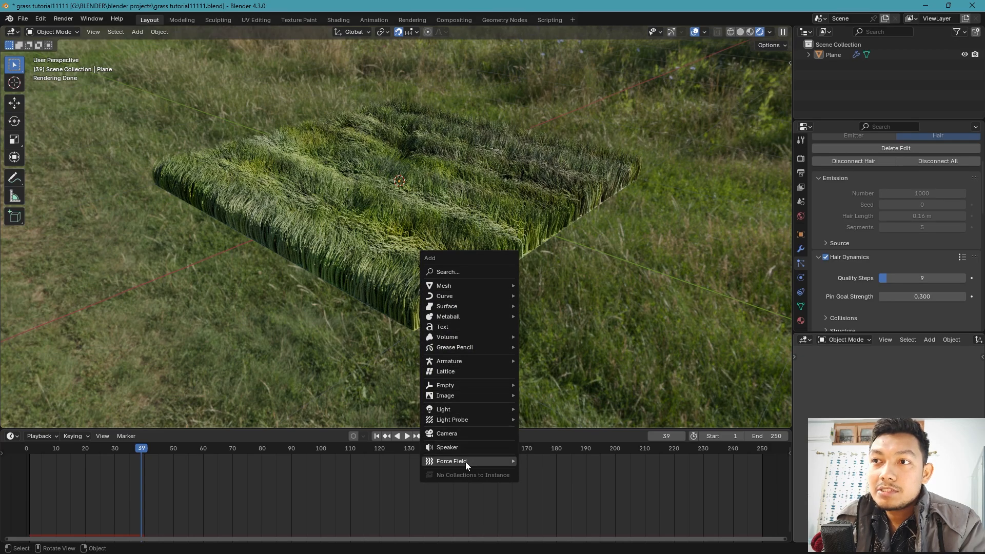
{"action": "mouse_move", "coordinate": [466, 462]}
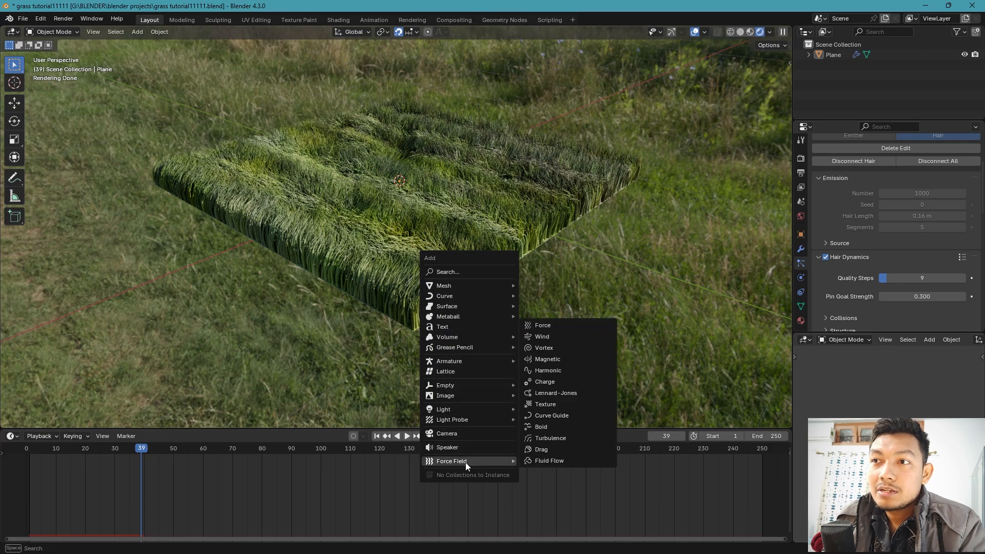
{"action": "left_click", "coordinate": [544, 337]}
{"action": "middle_click_drag", "start_coordinate": [563, 264], "coordinate": [522, 249]}
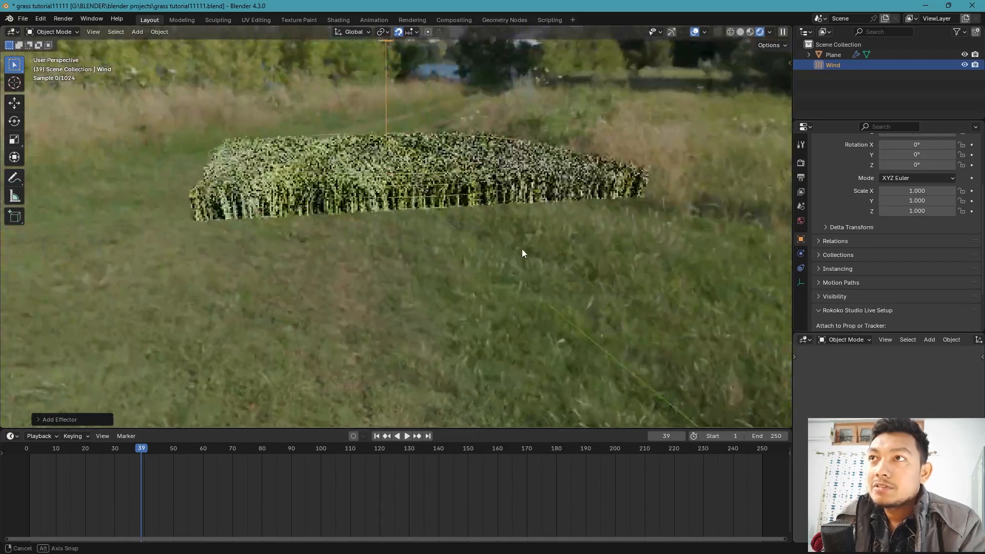
{"action": "scroll", "coordinate": [522, 249], "scroll_direction": "down", "scroll_amount": 4}
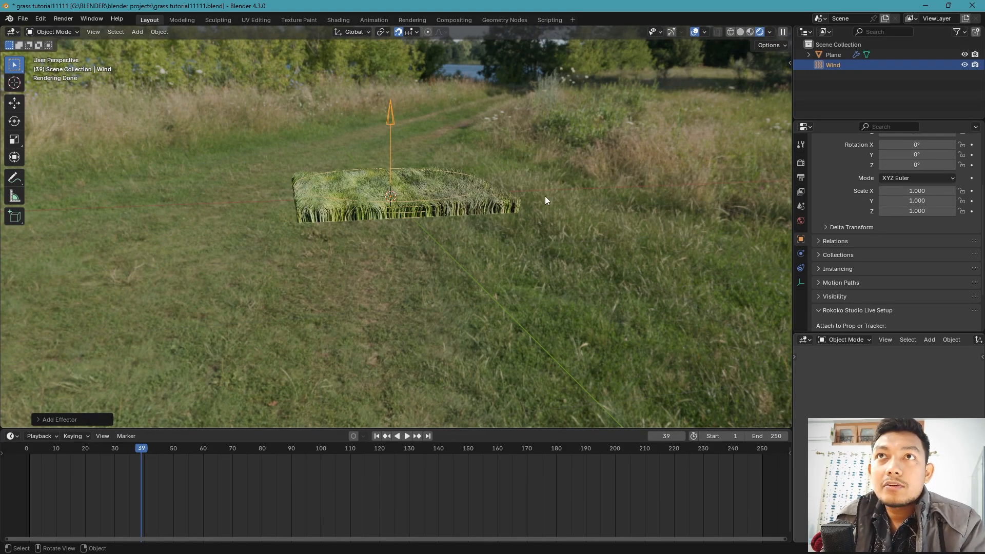
{"action": "left_click", "coordinate": [741, 32]}
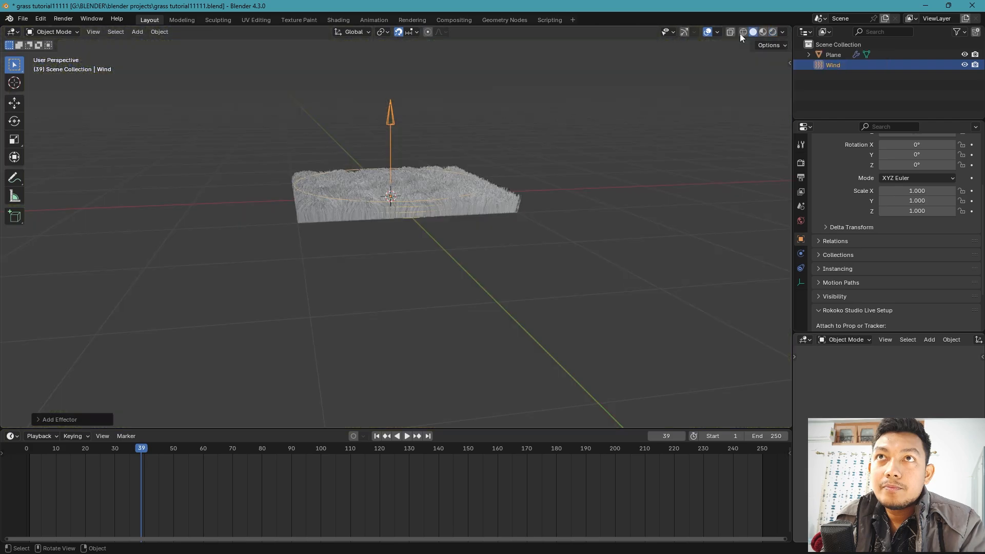
{"action": "scroll", "coordinate": [463, 224], "scroll_direction": "up", "scroll_amount": 5}
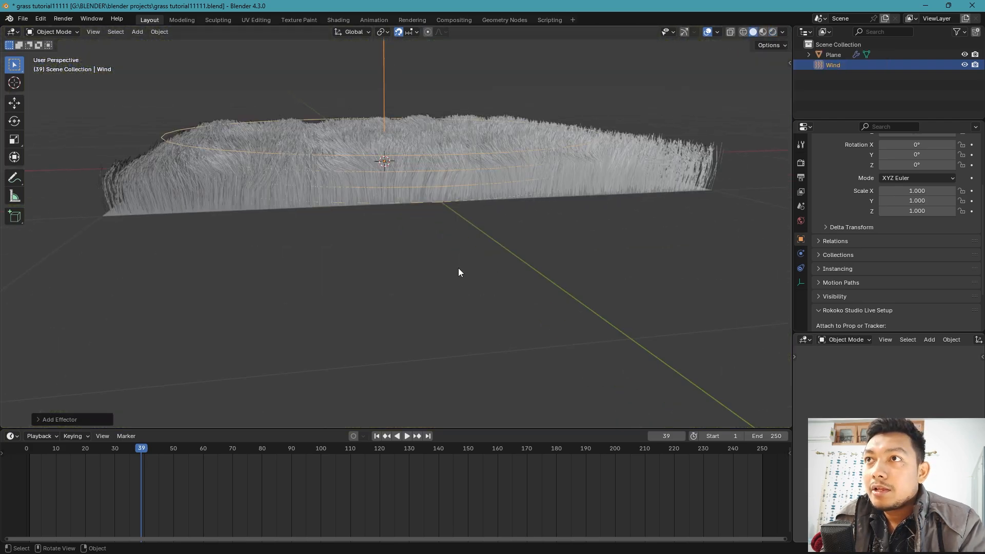
Move the Wind force field along the negative X axis until it sits beside the grass plane.
{"action": "scroll", "coordinate": [445, 255], "scroll_direction": "down", "scroll_amount": 6}
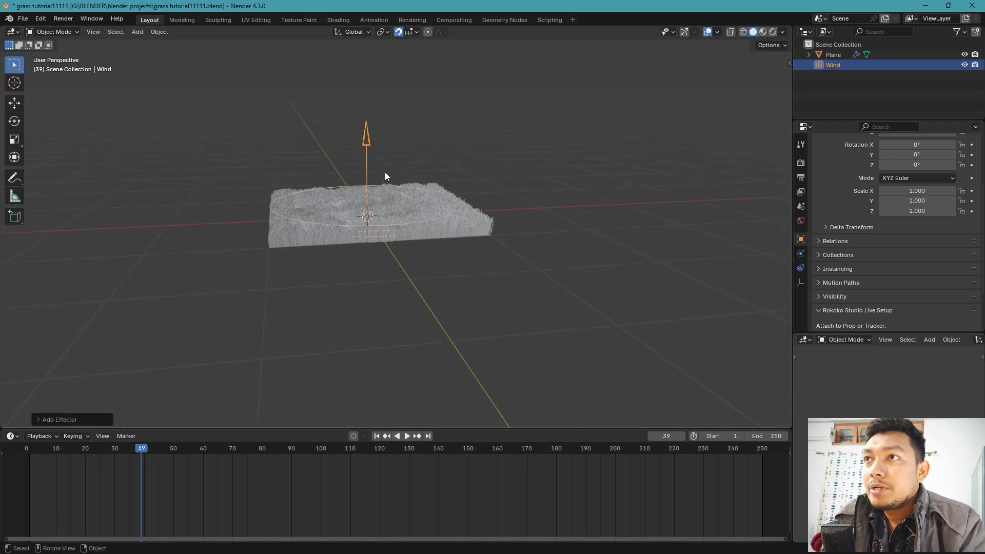
{"action": "left_click", "coordinate": [368, 157]}
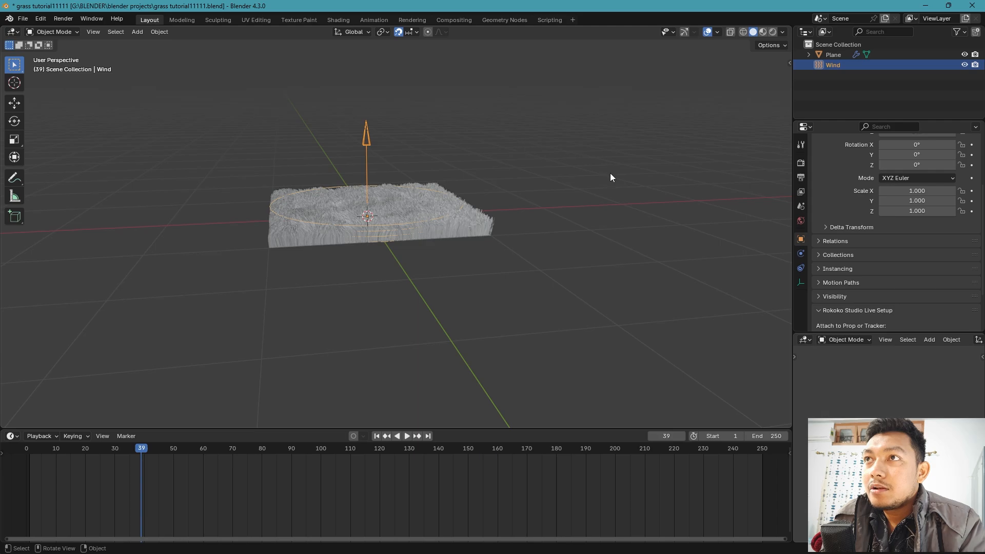
{"action": "left_click", "coordinate": [419, 232]}
{"action": "left_click", "coordinate": [365, 148]}
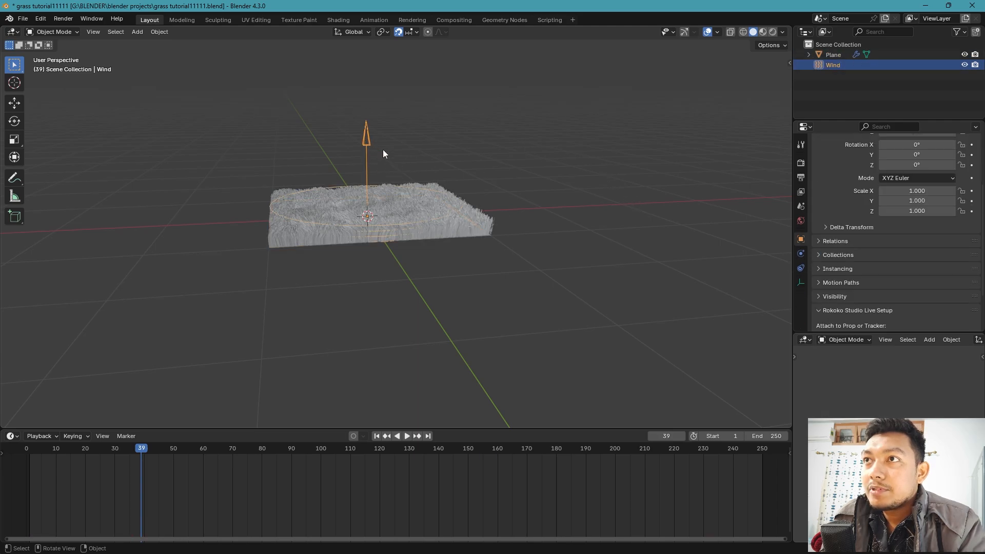
{"action": "key", "text": "g"}
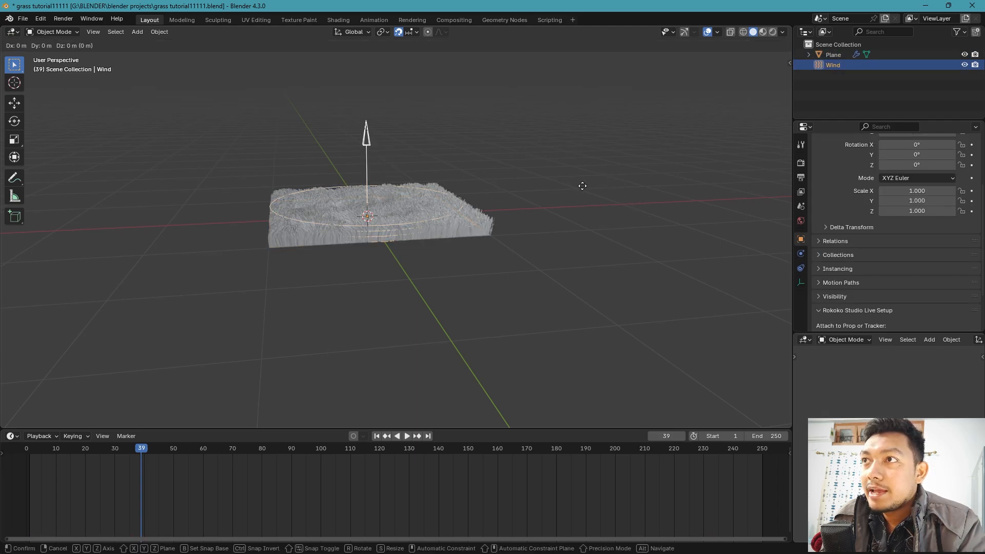
{"action": "key", "text": "x"}
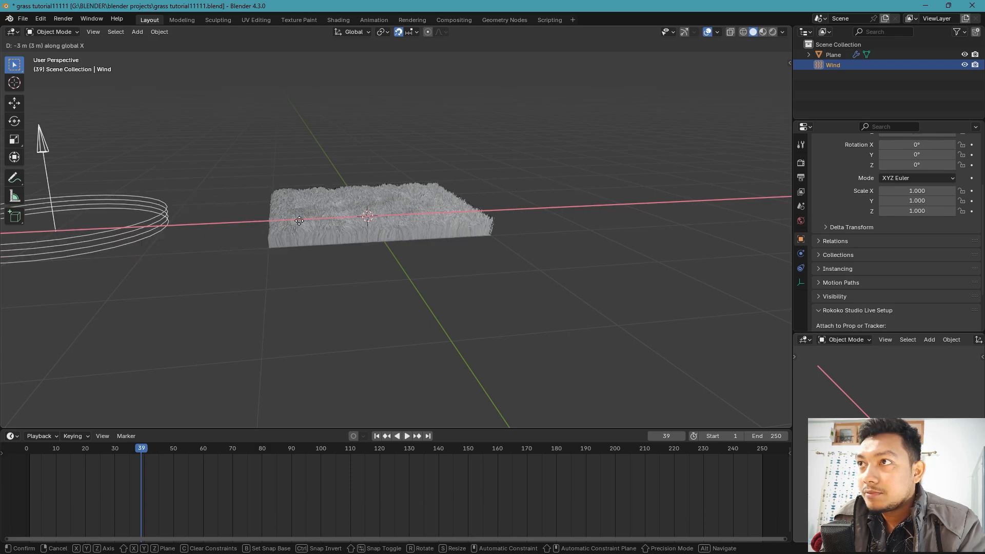
{"action": "left_click", "coordinate": [336, 228]}
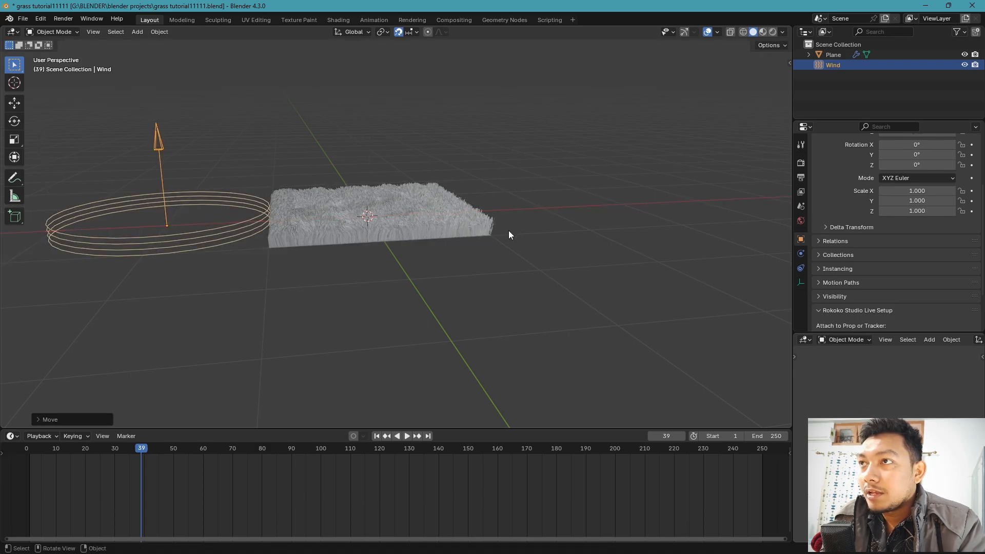
Rotate the Wind force field 90° around the global Y axis so it points at the grass.
{"action": "key", "text": "r"}
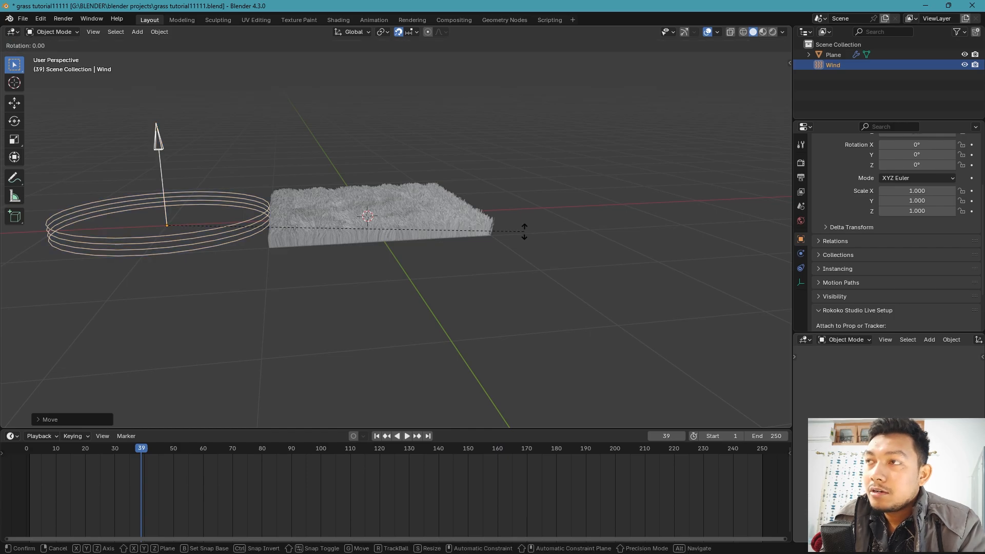
{"action": "type", "text": "y"}
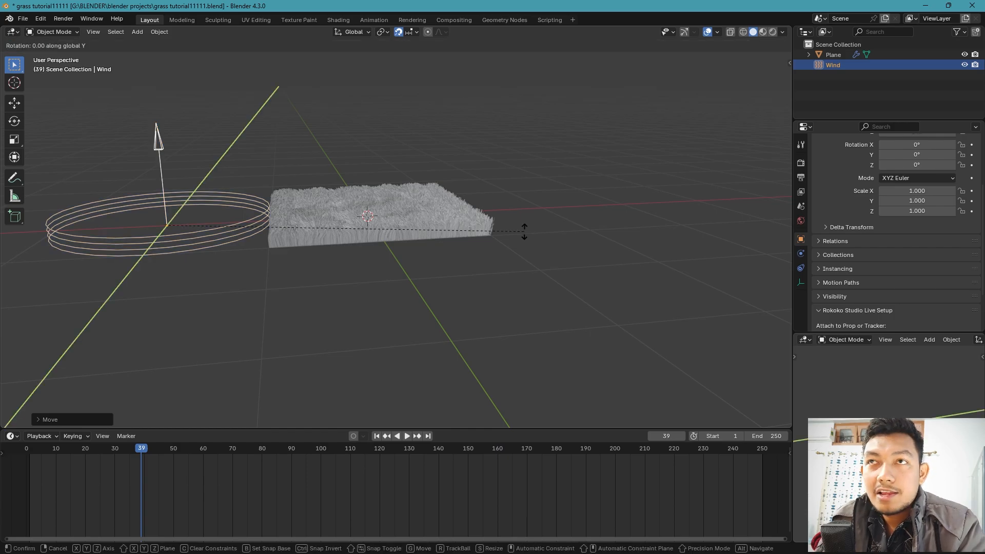
{"action": "type", "text": "90"}
{"action": "key", "text": "Return"}
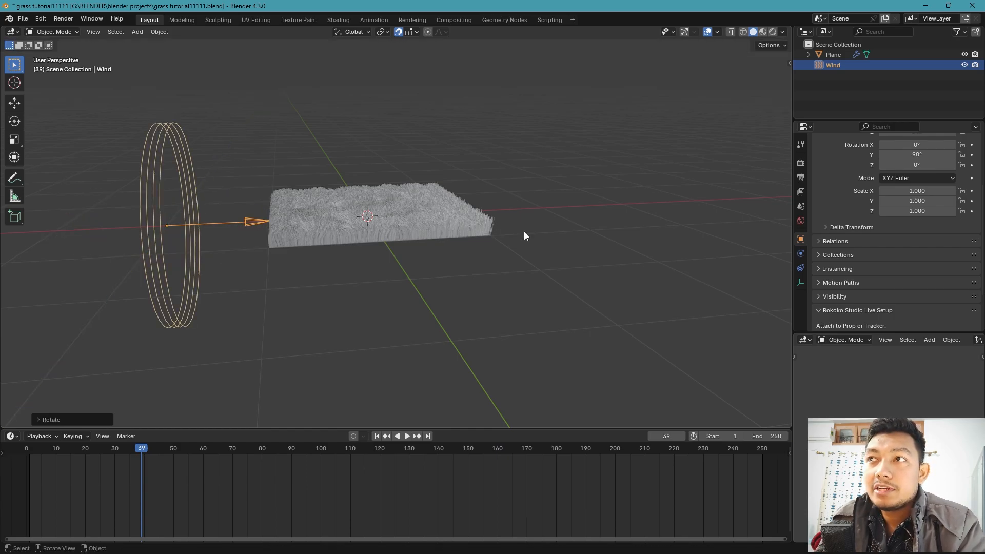
Set the Wind force field's Strength to 2.100 and its Noise Amount to 7.010.
{"action": "middle_click_drag", "start_coordinate": [506, 267], "coordinate": [470, 291]}
{"action": "key", "text": "grave"}
{"action": "left_click", "coordinate": [359, 229]}
{"action": "middle_click_drag", "start_coordinate": [361, 230], "coordinate": [363, 259]}
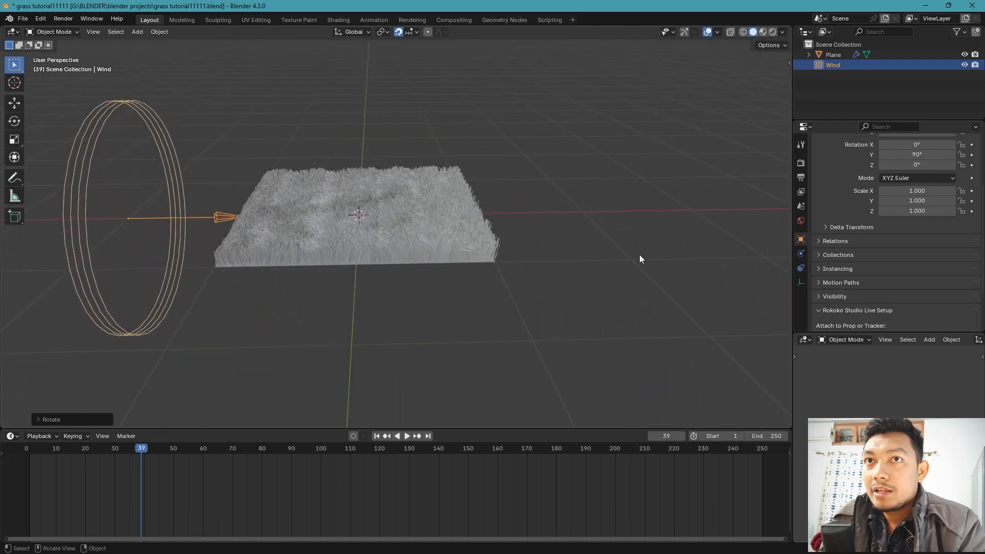
{"action": "left_click", "coordinate": [801, 254]}
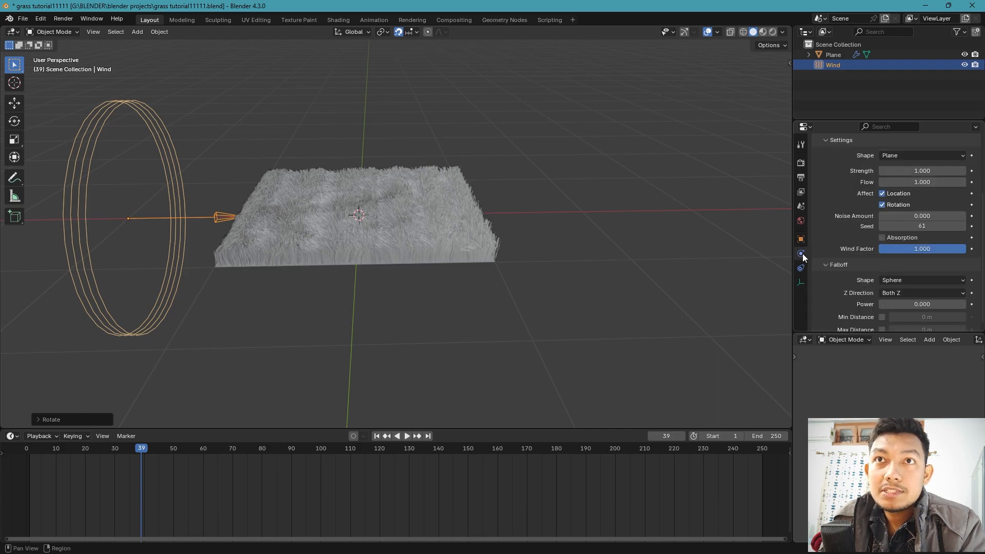
{"action": "scroll", "coordinate": [842, 210], "scroll_direction": "up", "scroll_amount": 2}
{"action": "left_click_drag", "start_coordinate": [893, 192], "coordinate": [944, 192]}
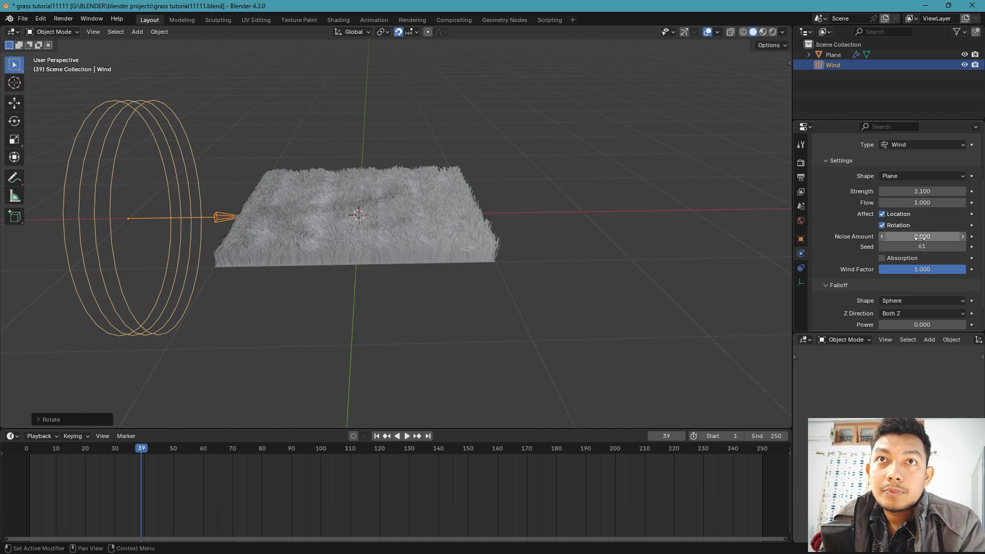
{"action": "left_click_drag", "start_coordinate": [917, 237], "coordinate": [917, 236]}
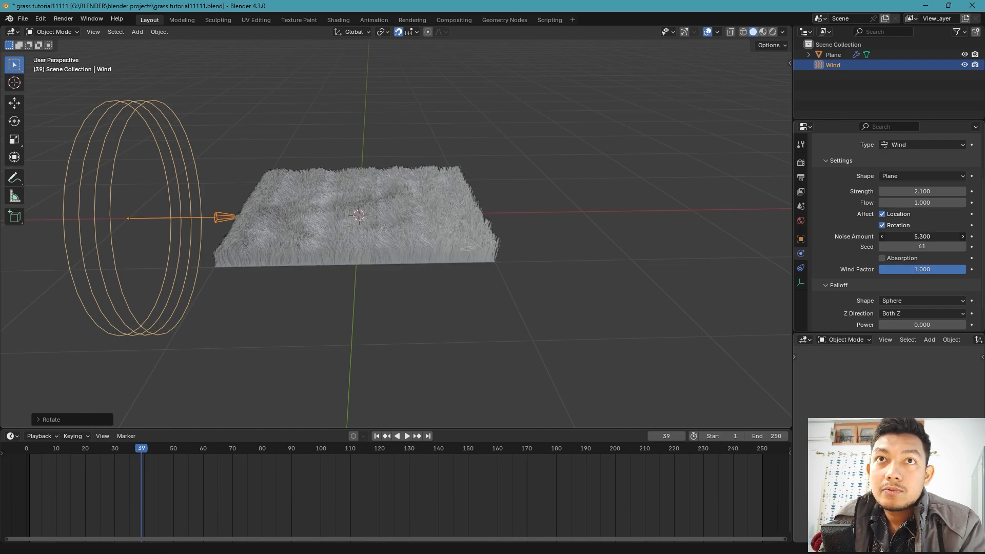
{"action": "left_click_drag", "start_coordinate": [918, 237], "coordinate": [917, 237]}
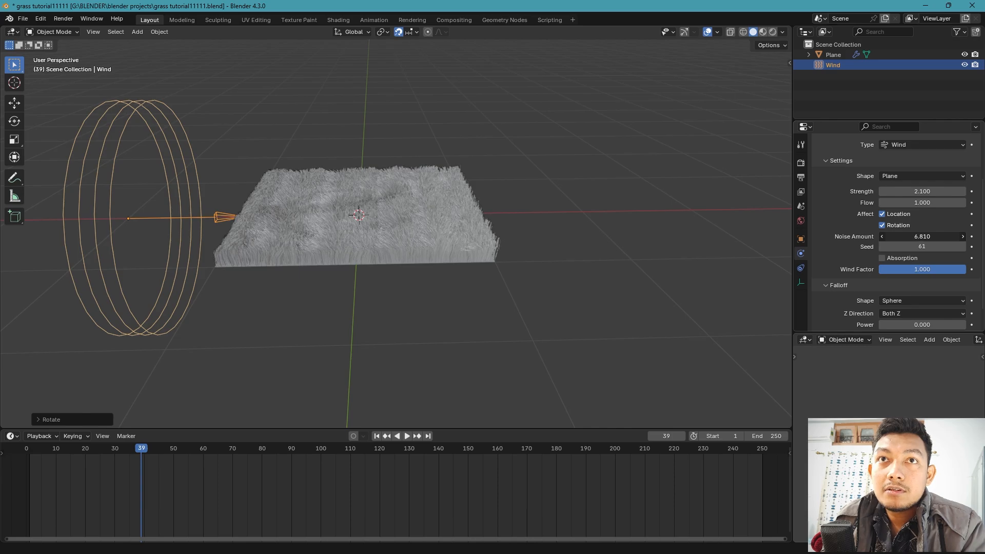
{"action": "left_click_drag", "start_coordinate": [918, 236], "coordinate": [917, 237]}
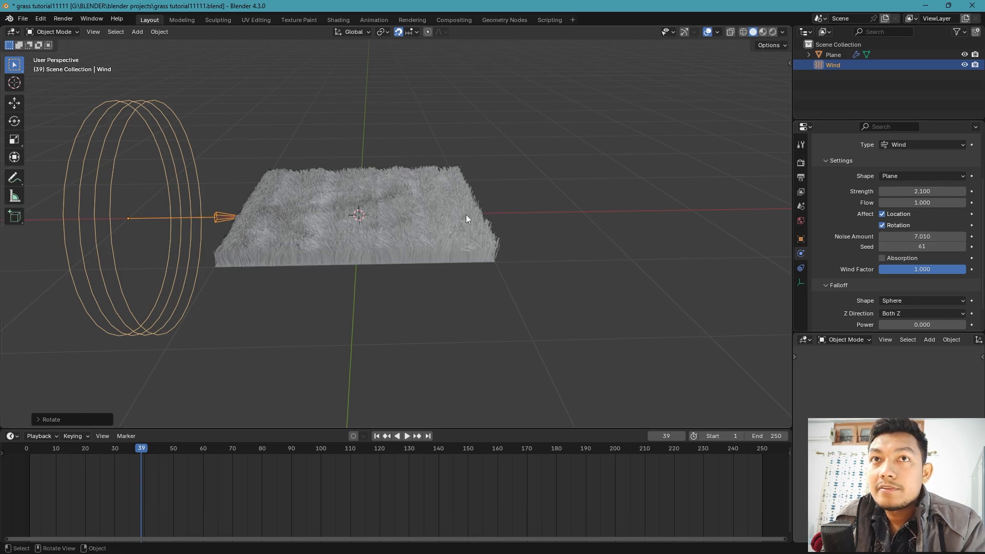
Play the animation and examine how the grass moves in the wind up close and from different angles.
{"action": "middle_click_drag", "start_coordinate": [361, 208], "coordinate": [370, 196]}
{"action": "key", "text": "space"}
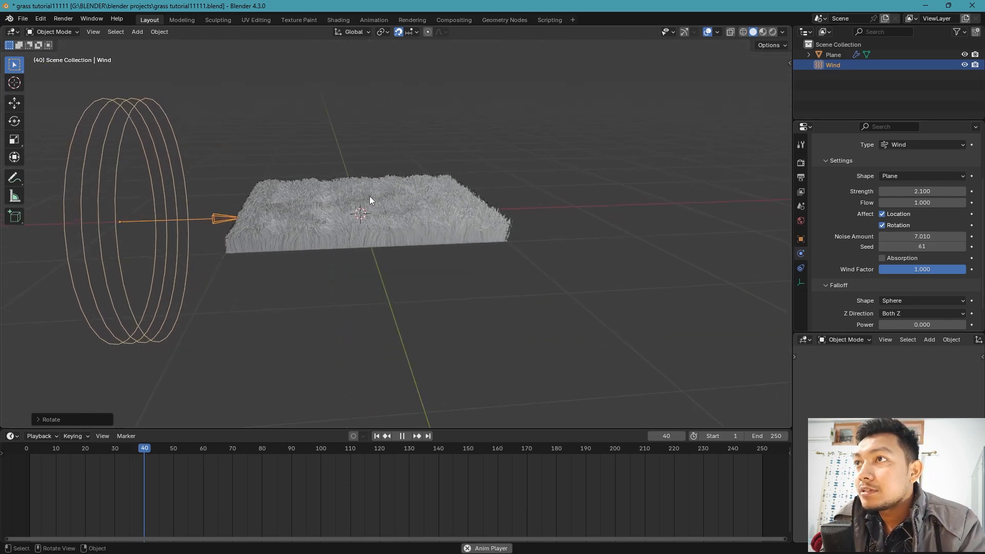
{"action": "scroll", "coordinate": [405, 231], "scroll_direction": "up", "scroll_amount": 3}
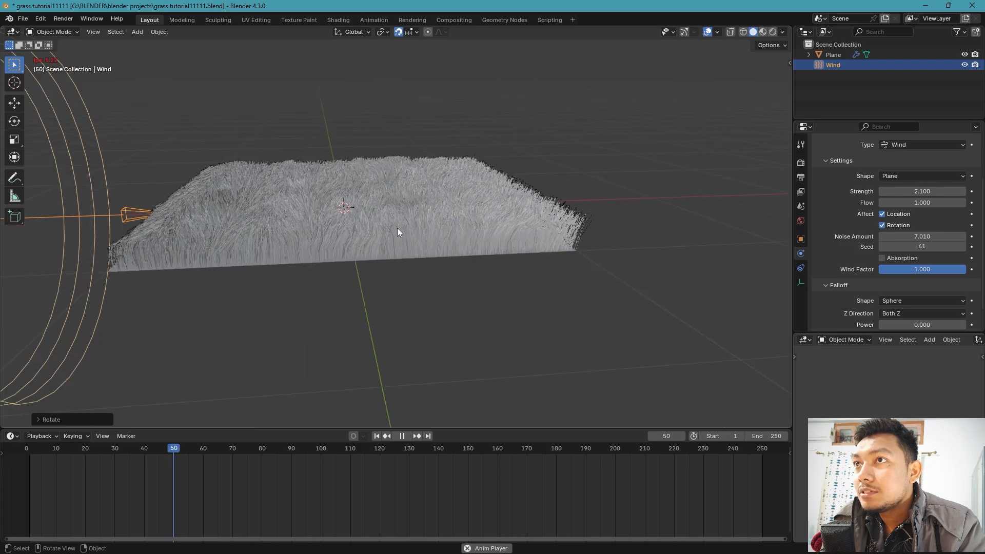
{"action": "scroll", "coordinate": [392, 226], "scroll_direction": "up", "scroll_amount": 5}
{"action": "scroll", "coordinate": [385, 228], "scroll_direction": "down", "scroll_amount": 5}
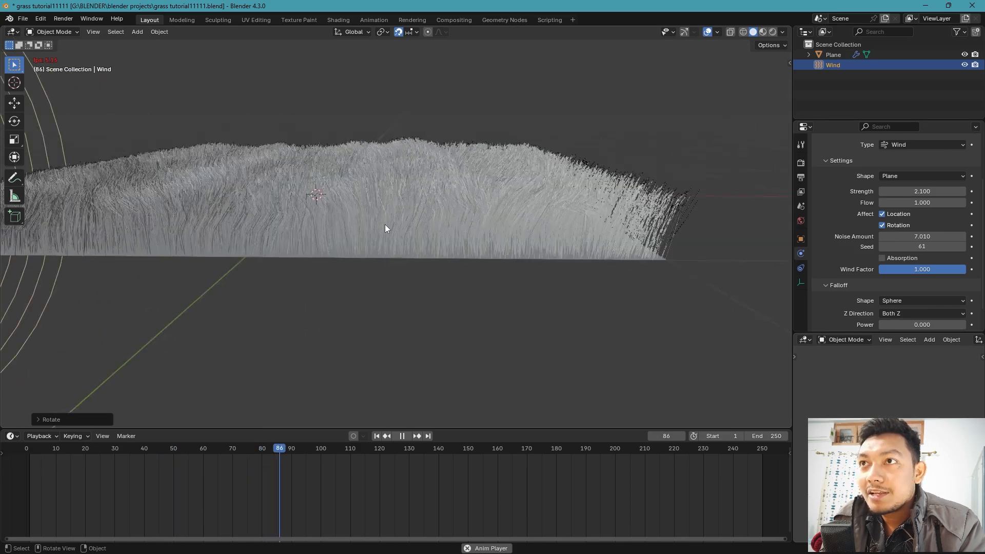
{"action": "middle_click_drag", "start_coordinate": [308, 231], "coordinate": [365, 237]}
{"action": "scroll", "coordinate": [364, 239], "scroll_direction": "down", "scroll_amount": 3}
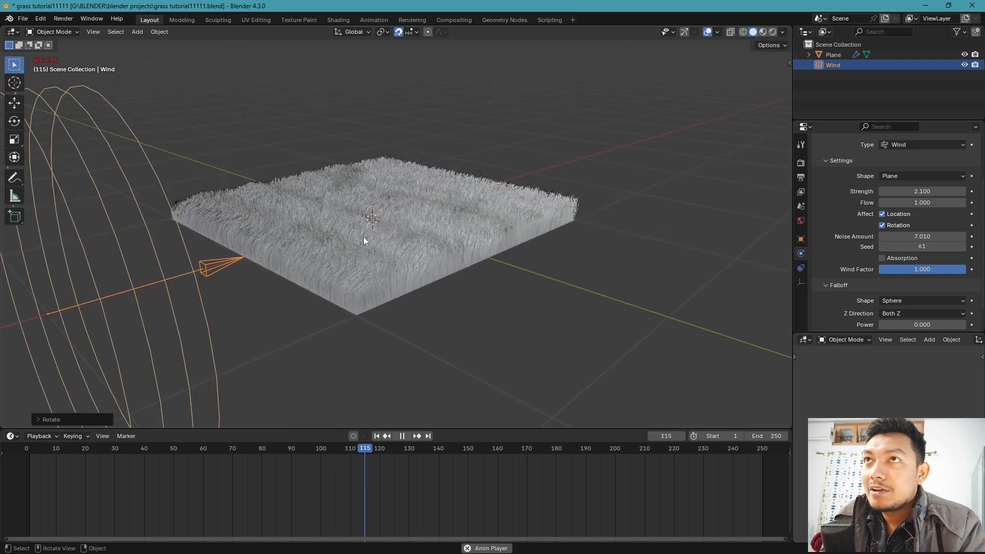
{"action": "key", "text": "space"}
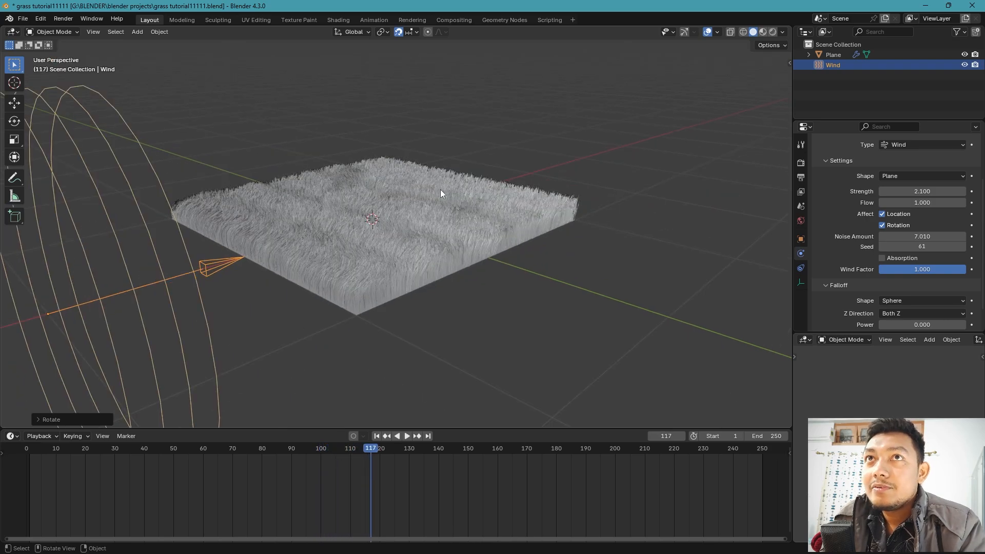
Switch the viewport to Rendered shading, select the grass plane and inspect its blades up close.
{"action": "left_click", "coordinate": [774, 31]}
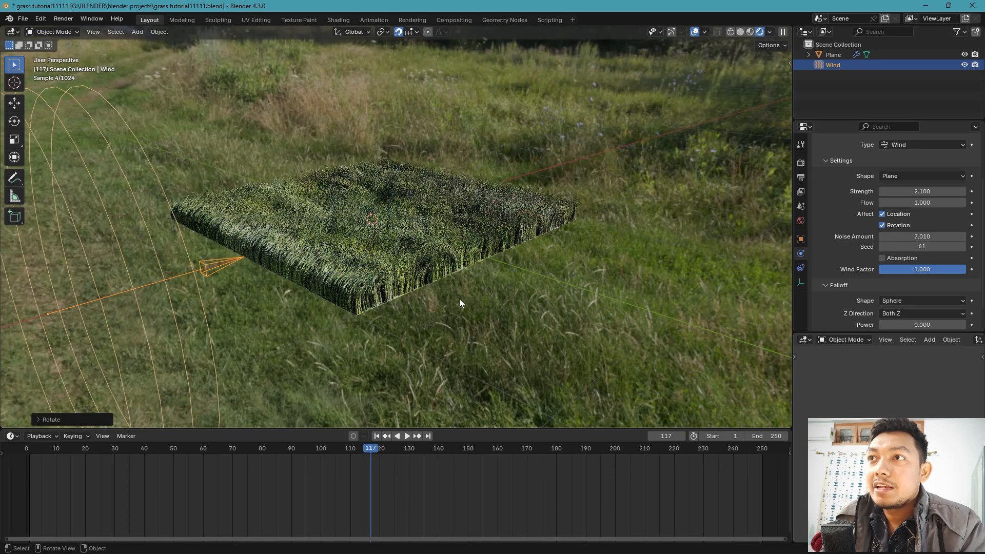
{"action": "scroll", "coordinate": [394, 310], "scroll_direction": "up", "scroll_amount": 2}
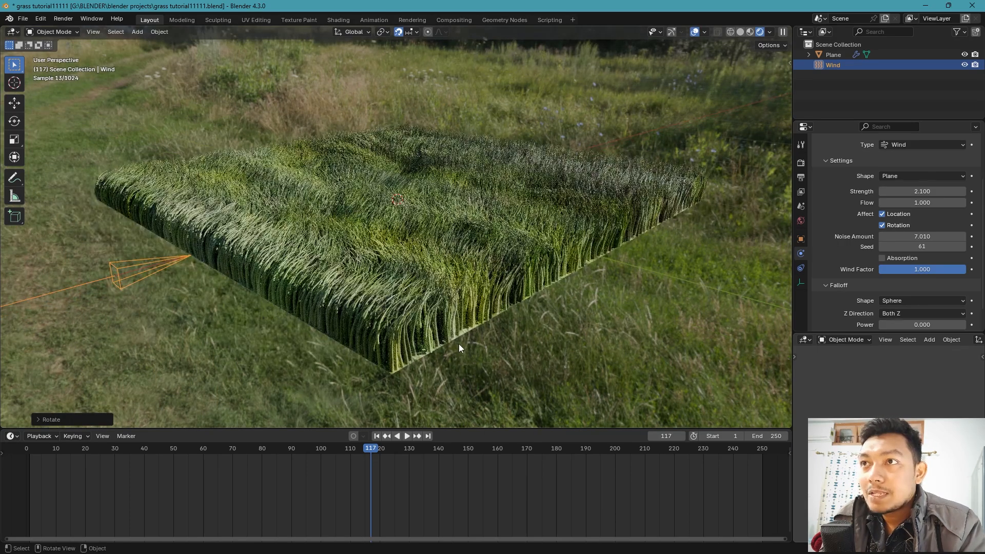
{"action": "left_click", "coordinate": [466, 328]}
{"action": "middle_click_drag", "start_coordinate": [418, 356], "coordinate": [411, 330]}
{"action": "scroll", "coordinate": [411, 330], "scroll_direction": "up", "scroll_amount": 5}
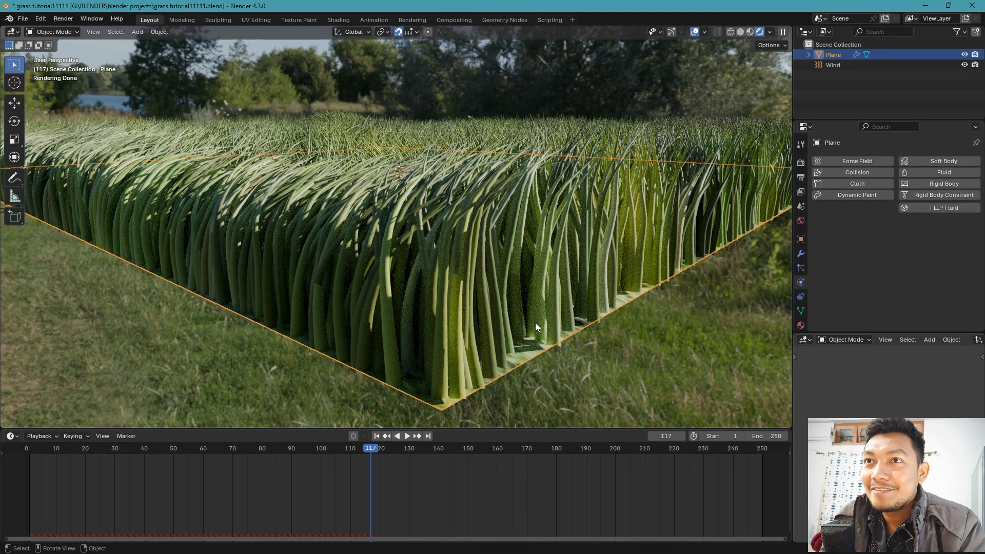
{"action": "scroll", "coordinate": [533, 326], "scroll_direction": "down", "scroll_amount": 5}
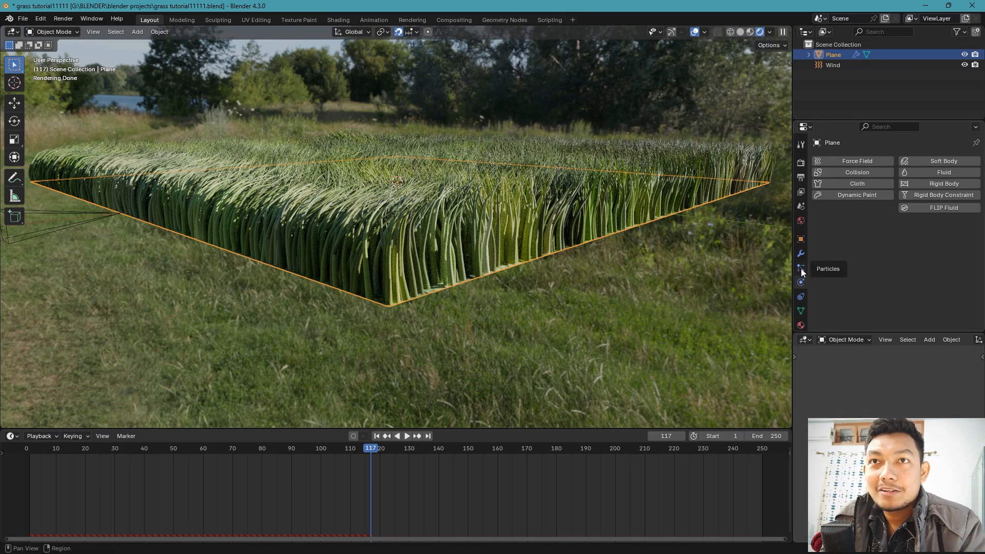
Set the Hair Shape Diameter Scale of the plane's hair particles to 0.005.
{"action": "left_click", "coordinate": [802, 268]}
{"action": "scroll", "coordinate": [871, 274], "scroll_direction": "down", "scroll_amount": 10}
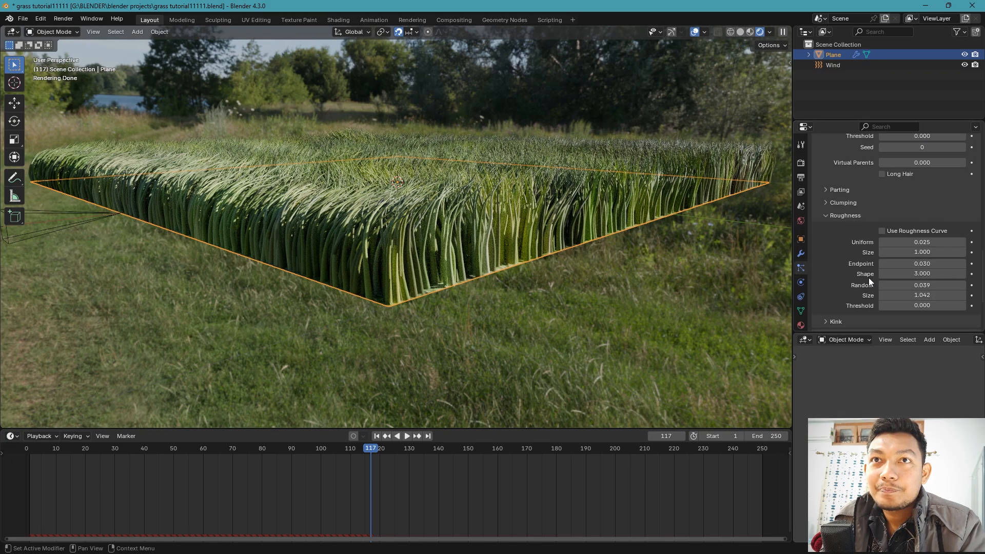
{"action": "scroll", "coordinate": [854, 261], "scroll_direction": "down", "scroll_amount": 5}
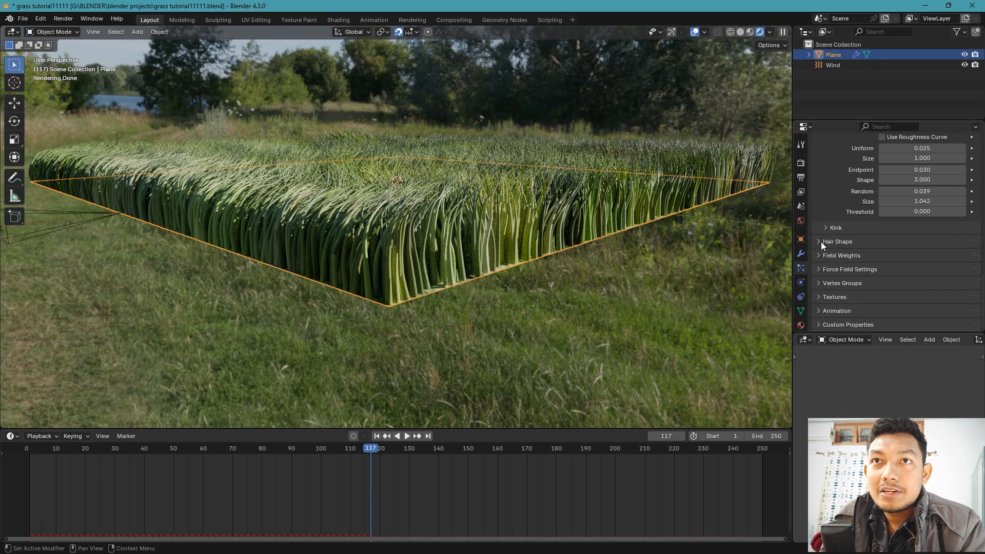
{"action": "left_click", "coordinate": [821, 241]}
{"action": "mouse_move", "coordinate": [922, 293]}
{"action": "left_mouse_down"}
{"action": "mouse_move", "coordinate": [912, 293]}
{"action": "mouse_move", "coordinate": [936, 293]}
{"action": "left_mouse_up"}
Examine the rendered grass in the front, back, left and right orthographic views, finishing in the front view.
{"action": "middle_click_drag", "start_coordinate": [550, 236], "coordinate": [600, 290]}
{"action": "key", "text": "grave"}
{"action": "left_click", "coordinate": [571, 238]}
{"action": "key", "text": "grave"}
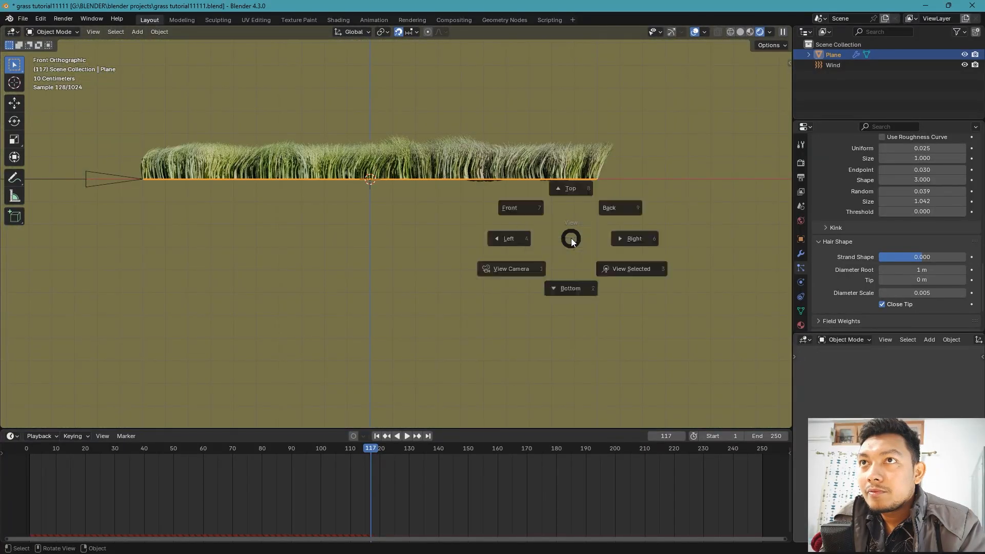
{"action": "left_click", "coordinate": [631, 174]}
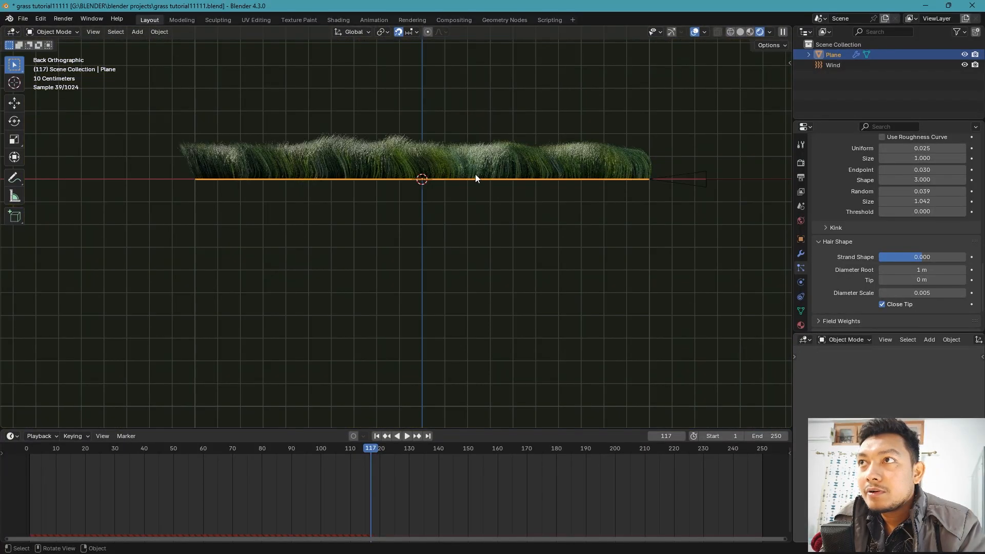
{"action": "key", "text": "grave"}
{"action": "left_click", "coordinate": [380, 191]}
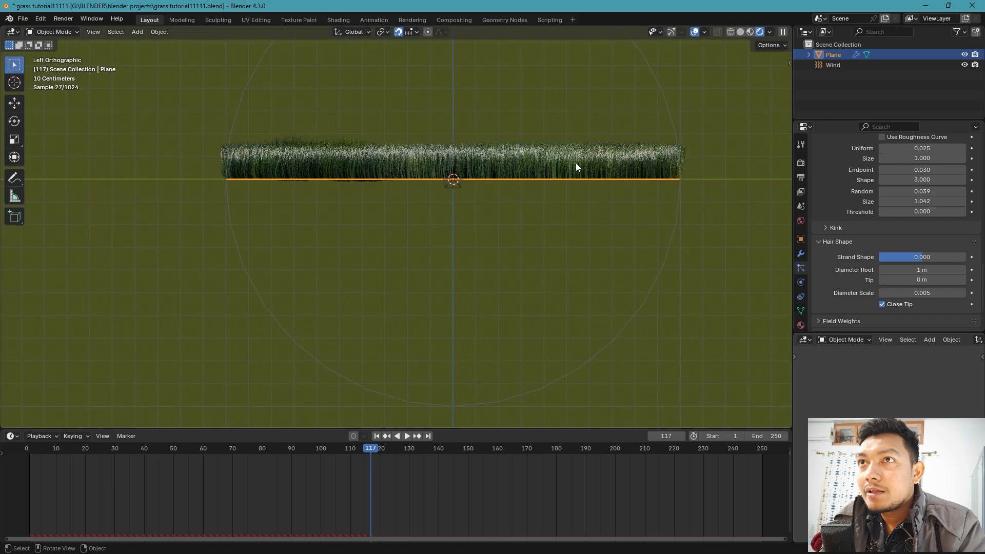
{"action": "key", "text": "grave"}
{"action": "left_click", "coordinate": [632, 161]}
{"action": "key", "text": "grave"}
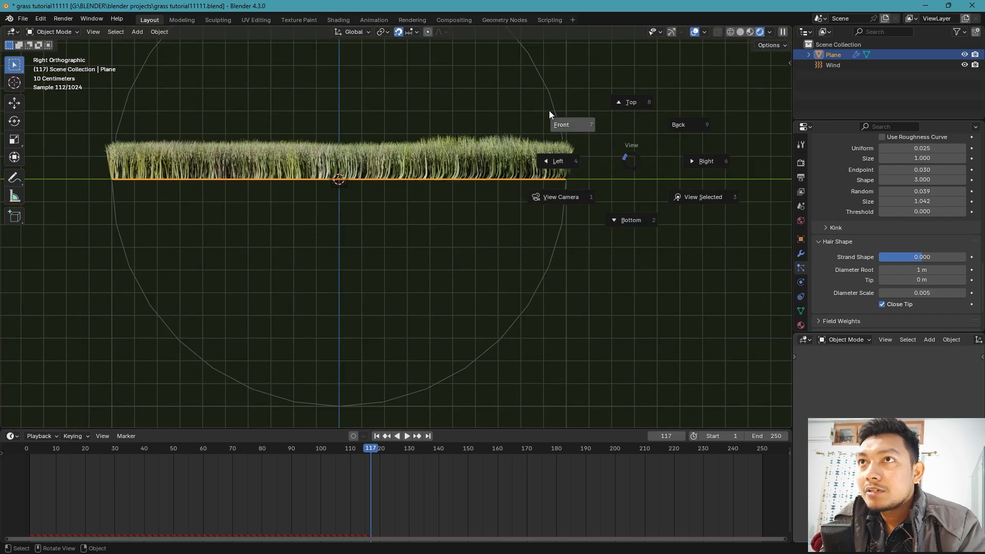
{"action": "left_click", "coordinate": [550, 111]}
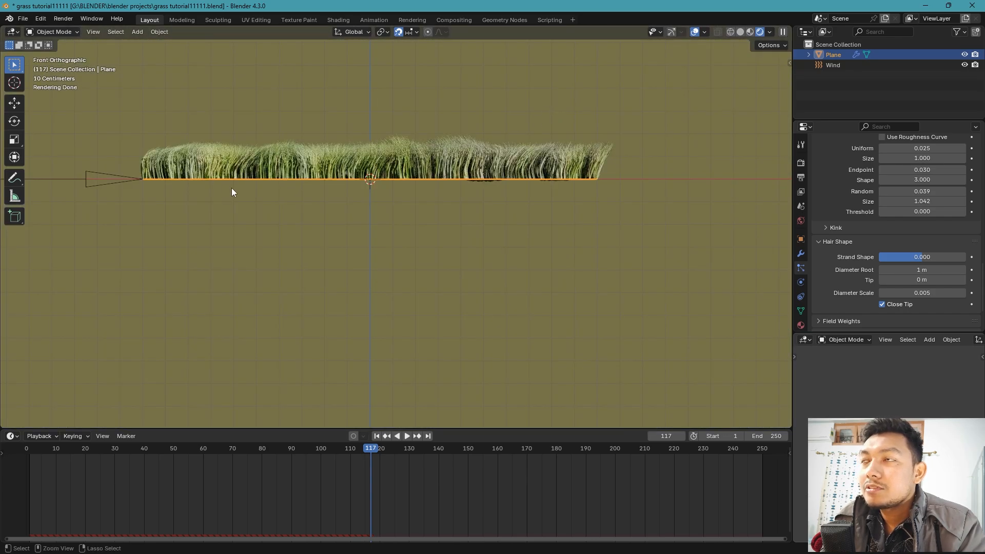
Comb the plane's grass strands in Particle Edit mode across the middle and at both ends, and return to Object Mode.
{"action": "left_click", "coordinate": [68, 33]}
{"action": "left_click", "coordinate": [70, 114]}
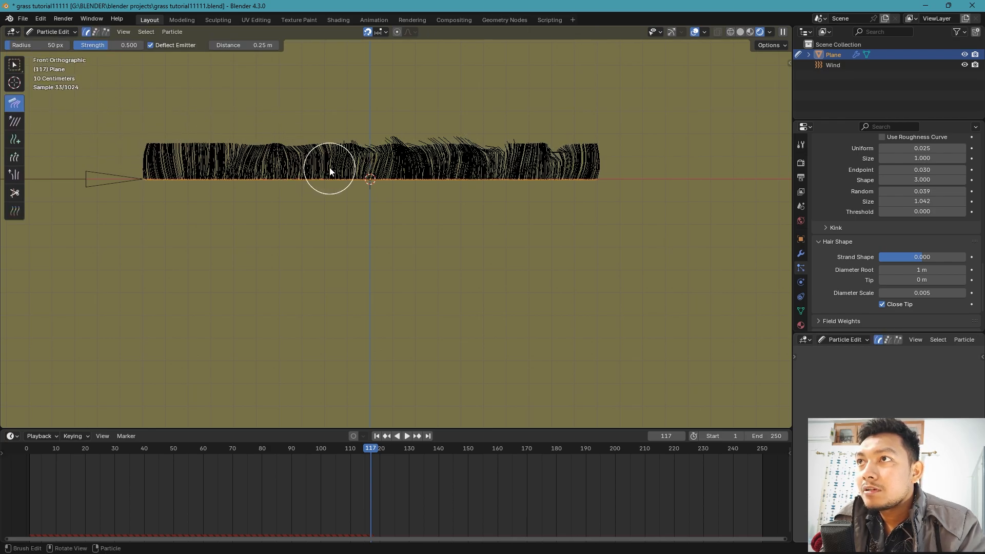
{"action": "mouse_move", "coordinate": [329, 132]}
{"action": "left_mouse_down"}
{"action": "mouse_move", "coordinate": [377, 152]}
{"action": "mouse_move", "coordinate": [470, 152]}
{"action": "mouse_move", "coordinate": [512, 166]}
{"action": "mouse_move", "coordinate": [505, 150]}
{"action": "mouse_move", "coordinate": [525, 120]}
{"action": "mouse_move", "coordinate": [509, 171]}
{"action": "mouse_move", "coordinate": [487, 163]}
{"action": "left_mouse_up"}
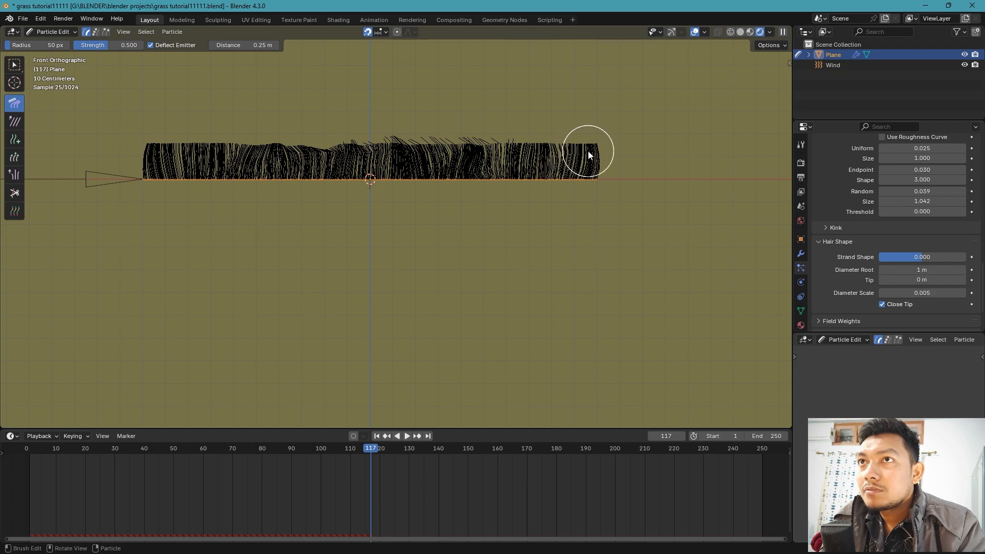
{"action": "mouse_move", "coordinate": [601, 163]}
{"action": "left_mouse_down"}
{"action": "mouse_move", "coordinate": [587, 168]}
{"action": "mouse_move", "coordinate": [596, 173]}
{"action": "left_mouse_up"}
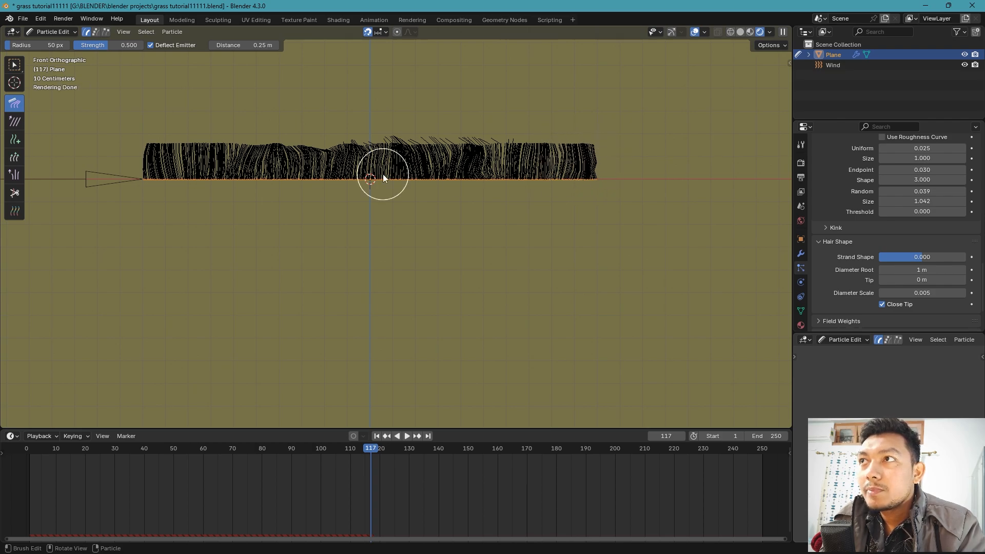
{"action": "mouse_move", "coordinate": [149, 171]}
{"action": "left_mouse_down"}
{"action": "mouse_move", "coordinate": [149, 159]}
{"action": "mouse_move", "coordinate": [319, 158]}
{"action": "left_mouse_up"}
{"action": "key", "text": "ctrl+Tab"}
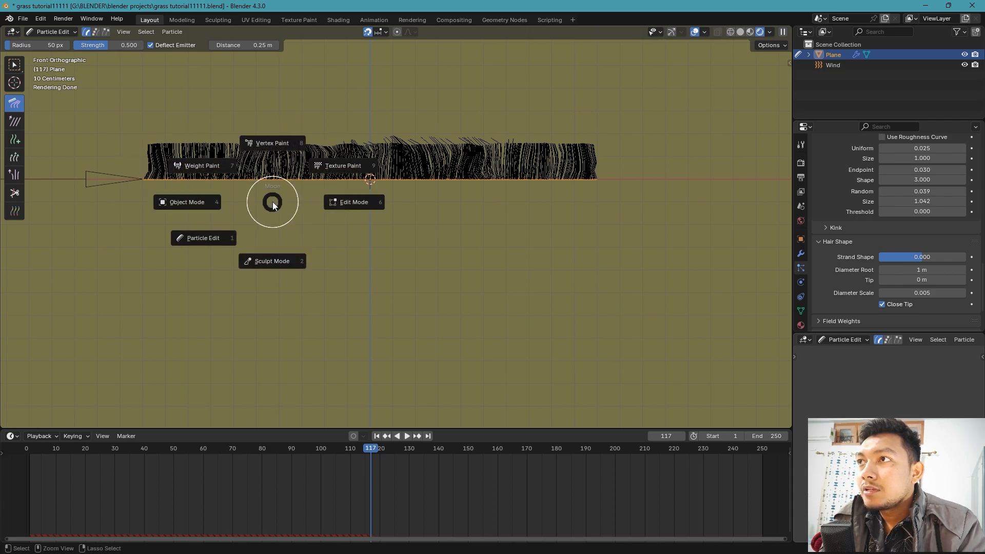
{"action": "left_click", "coordinate": [239, 202]}
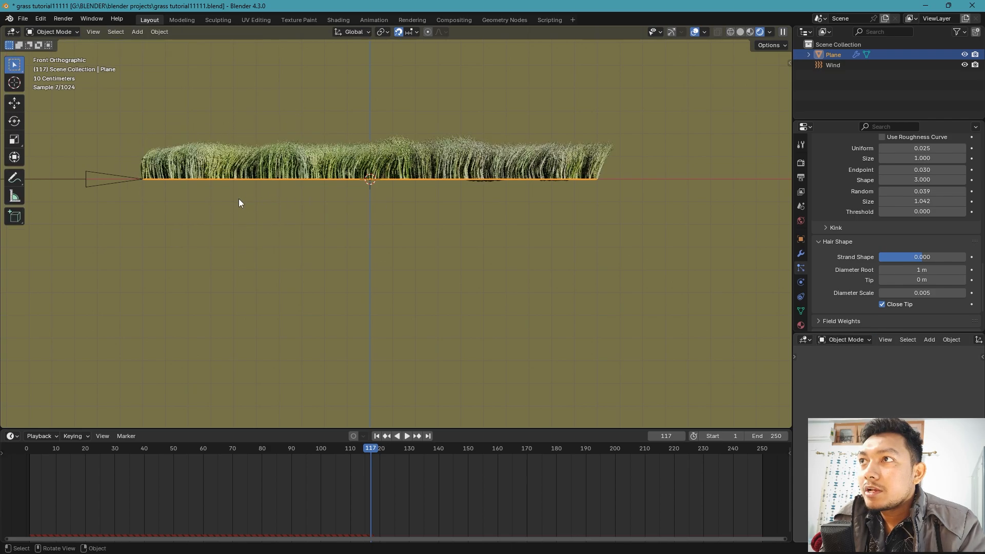
Play a few frames of the animation and examine the rendered grass from the front and from perspective angles, leaving nothing selected.
{"action": "middle_click_drag", "start_coordinate": [255, 206], "coordinate": [284, 233]}
{"action": "key", "text": "grave"}
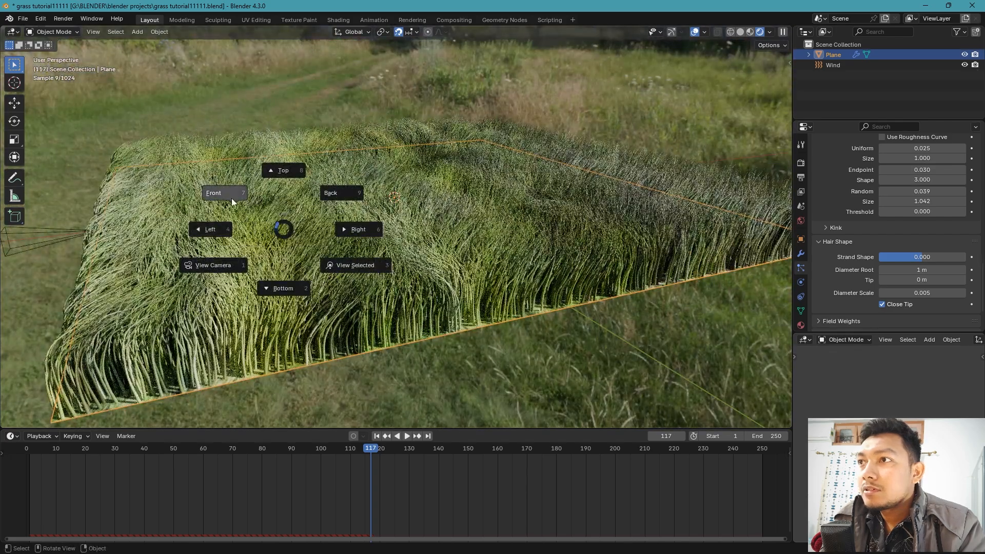
{"action": "left_click", "coordinate": [219, 188]}
{"action": "middle_click_drag", "start_coordinate": [145, 171], "coordinate": [201, 190]}
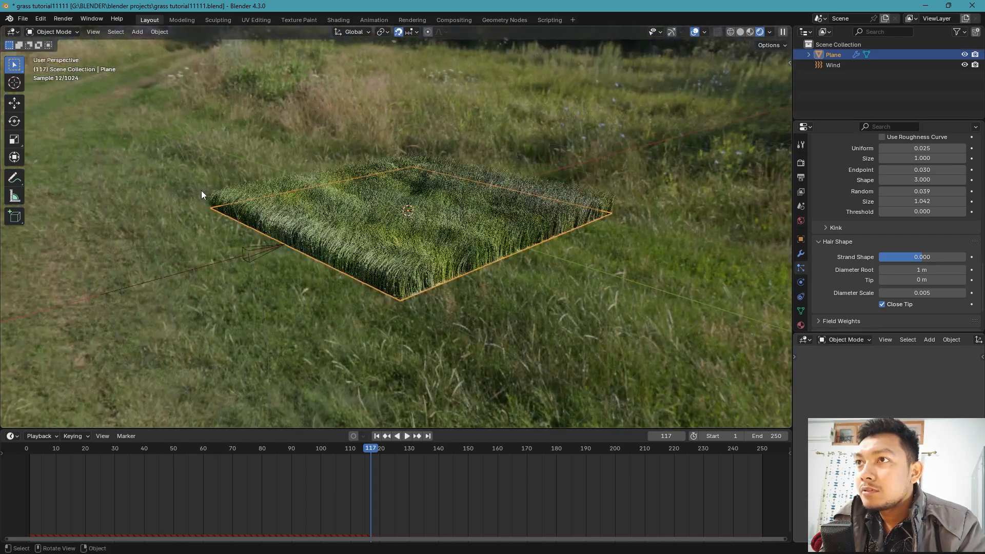
{"action": "key", "text": "space"}
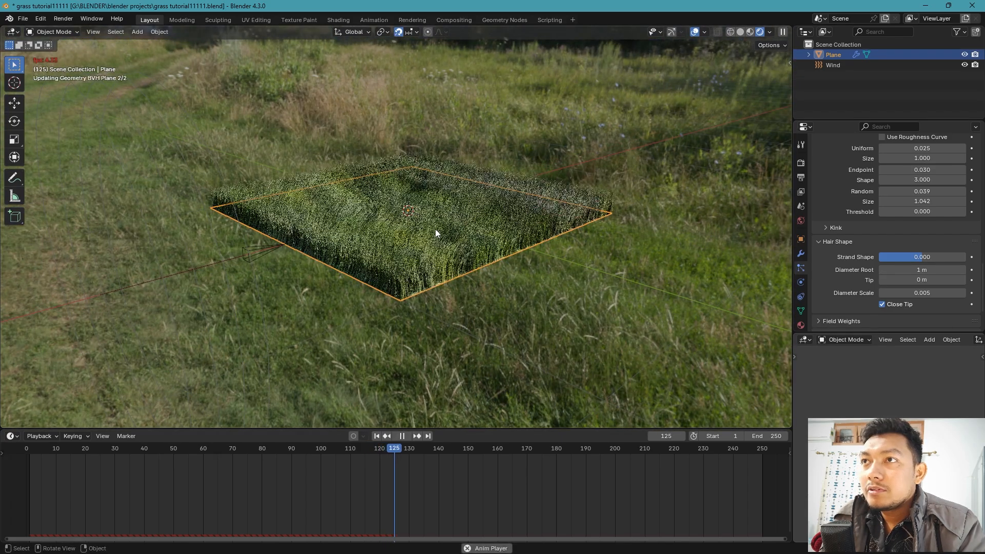
{"action": "key", "text": "space"}
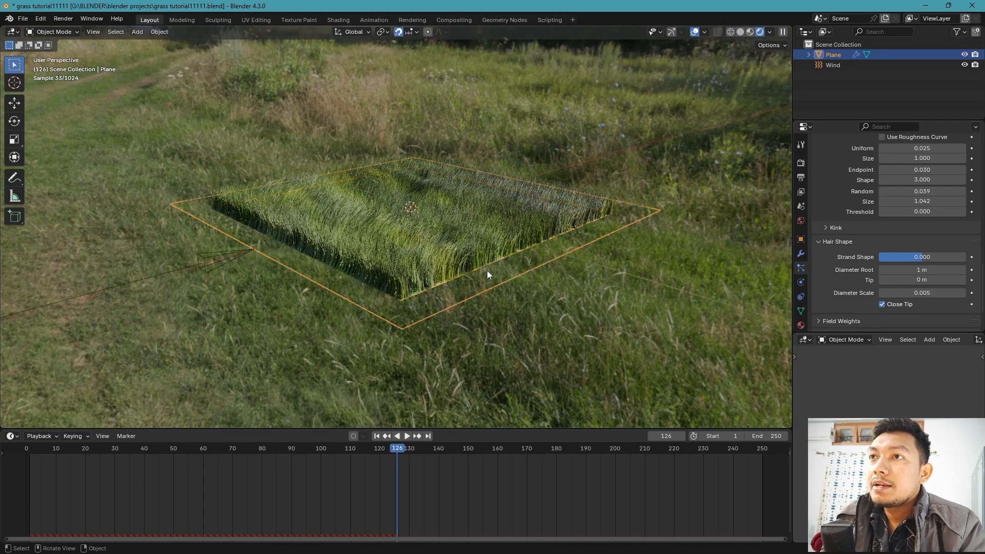
{"action": "scroll", "coordinate": [488, 270], "scroll_direction": "up", "scroll_amount": 3}
{"action": "scroll", "coordinate": [488, 270], "scroll_direction": "down", "scroll_amount": 1}
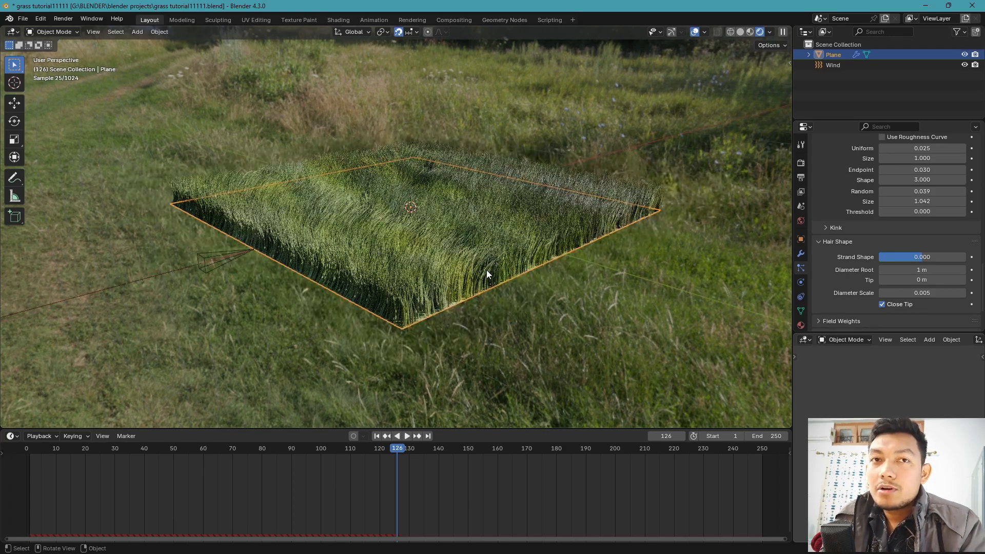
{"action": "left_click", "coordinate": [517, 339]}
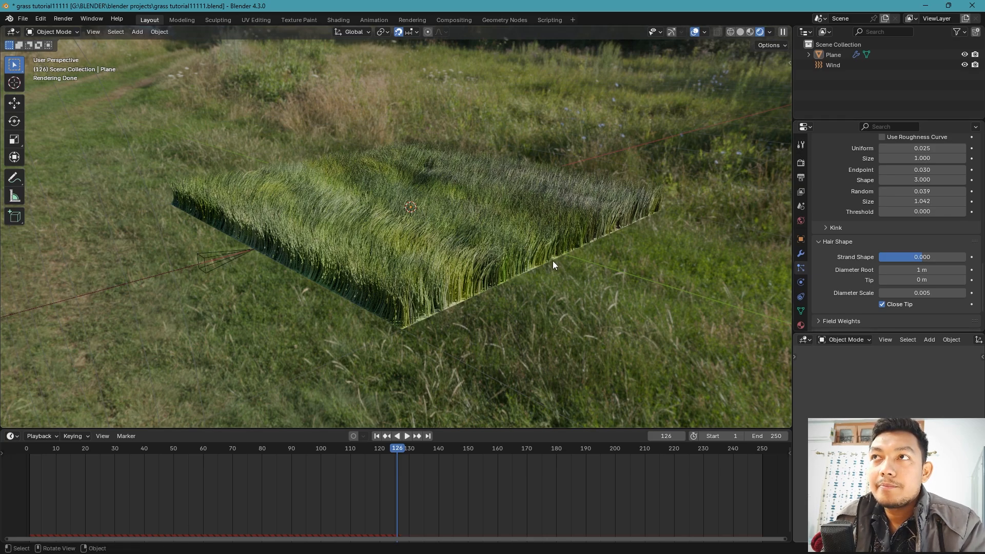
{"action": "scroll", "coordinate": [565, 258], "scroll_direction": "down", "scroll_amount": 2}
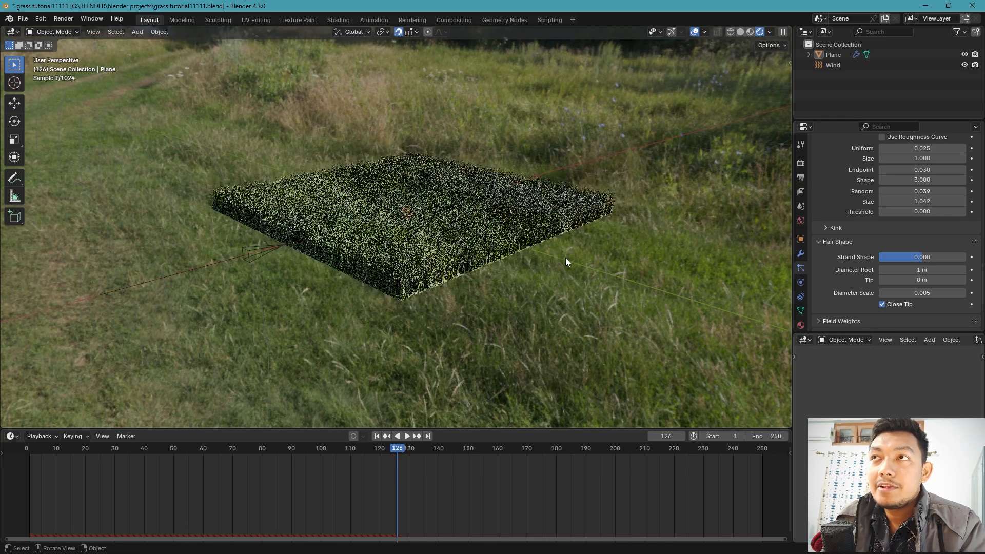
Enable the Transparent option of the render's Film settings and check the grass without the meadow background.
{"action": "left_click", "coordinate": [801, 163]}
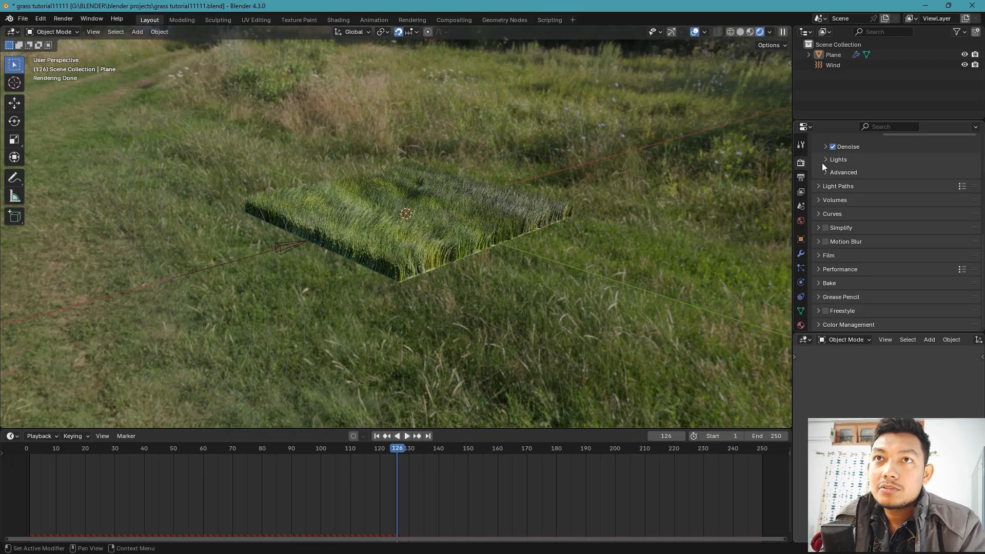
{"action": "left_click", "coordinate": [826, 257]}
{"action": "scroll", "coordinate": [836, 277], "scroll_direction": "down", "scroll_amount": 1}
{"action": "left_click", "coordinate": [833, 309]}
{"action": "middle_click_drag", "start_coordinate": [546, 261], "coordinate": [461, 246]}
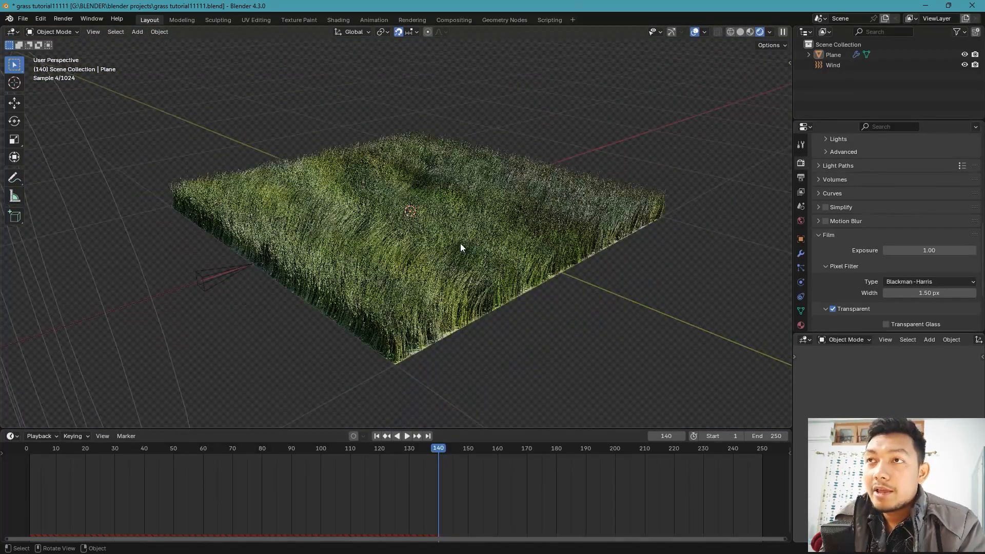
{"action": "scroll", "coordinate": [461, 244], "scroll_direction": "down", "scroll_amount": 3}
{"action": "scroll", "coordinate": [453, 226], "scroll_direction": "up", "scroll_amount": 1}
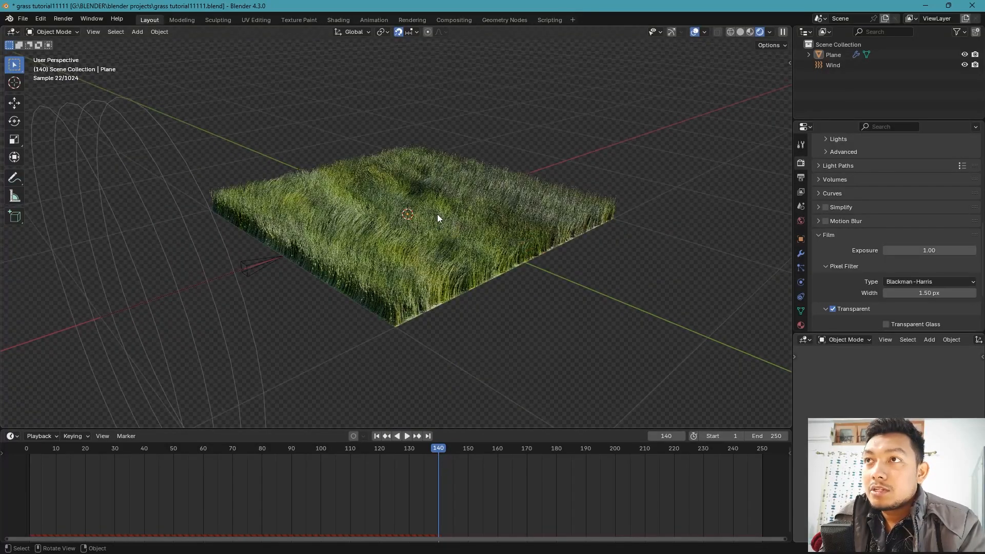
Add a camera and, in Solid shading, align it to a perspective view over the grass plane.
{"action": "key", "text": "shift+a"}
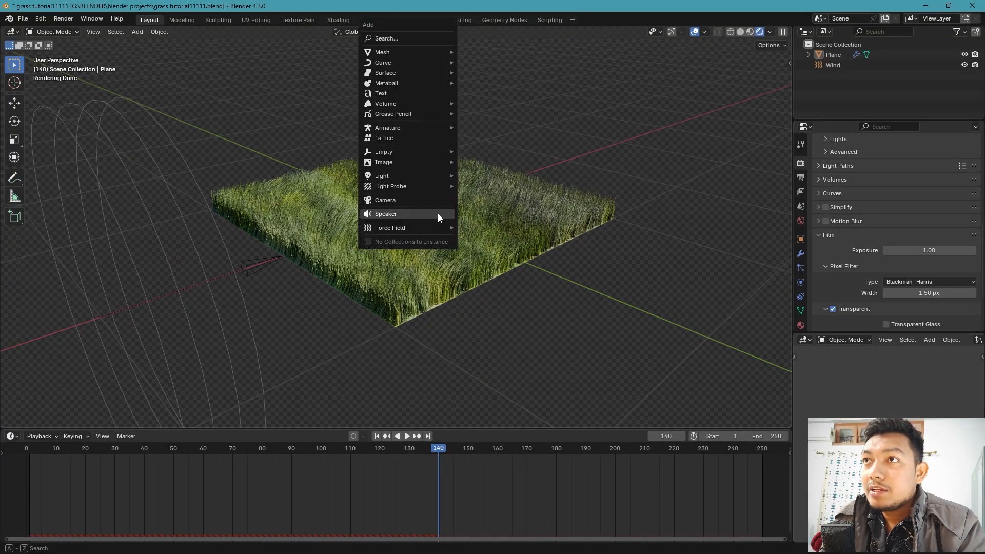
{"action": "left_click", "coordinate": [435, 201]}
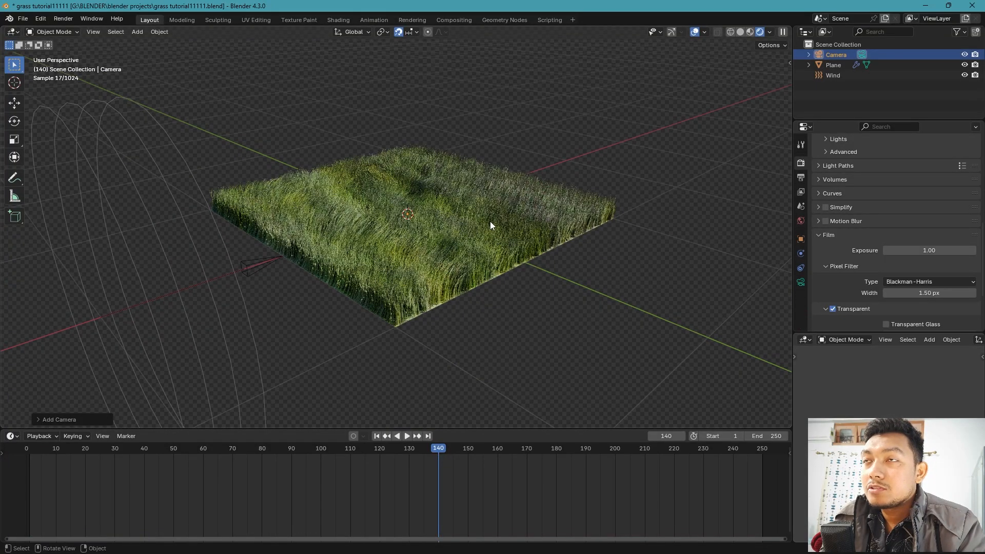
{"action": "middle_click_drag", "start_coordinate": [489, 227], "coordinate": [481, 223]}
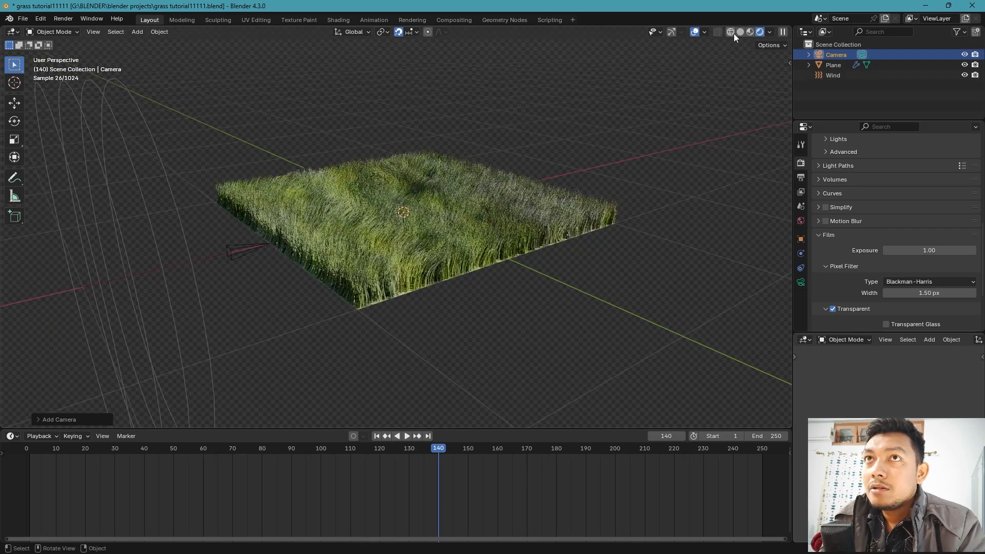
{"action": "left_click", "coordinate": [740, 32]}
{"action": "mouse_move", "coordinate": [640, 103]}
{"action": "middle_mouse_down"}
{"action": "mouse_move", "coordinate": [445, 164]}
{"action": "mouse_move", "coordinate": [403, 229]}
{"action": "mouse_move", "coordinate": [464, 243]}
{"action": "mouse_move", "coordinate": [410, 232]}
{"action": "middle_mouse_up"}
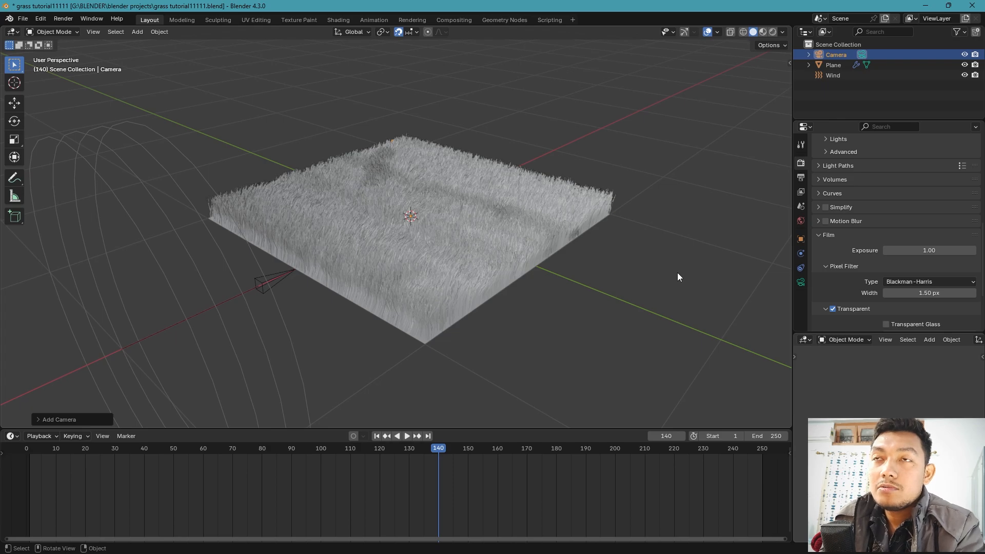
{"action": "key", "text": "ctrl+KP_0"}
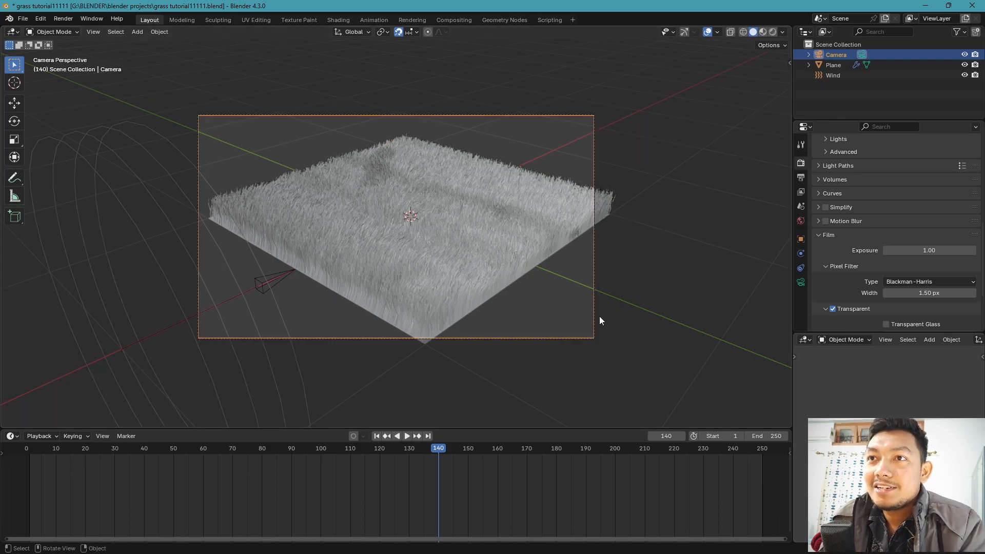
{"action": "key", "text": "g"}
{"action": "key", "text": "x"}
{"action": "key", "text": "x"}
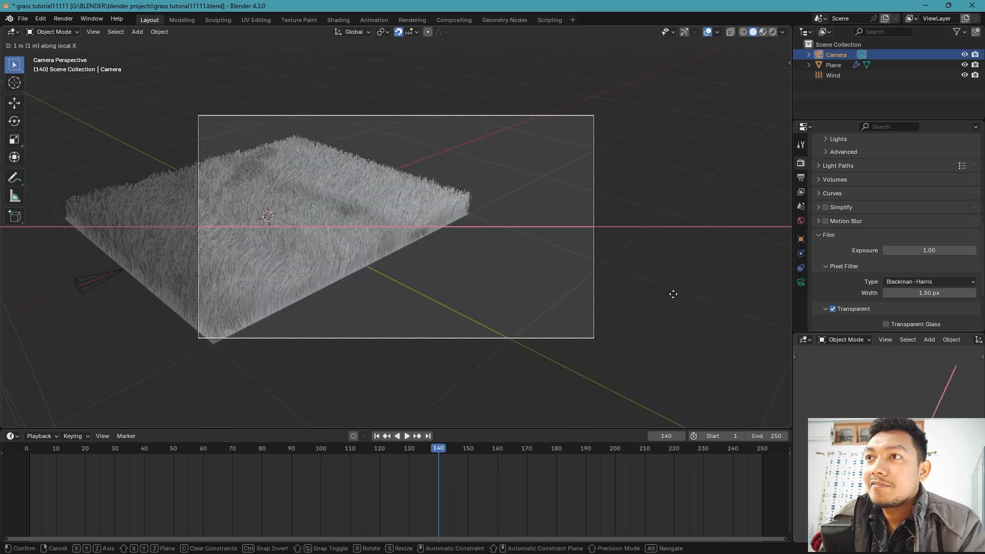
{"action": "key", "text": "x"}
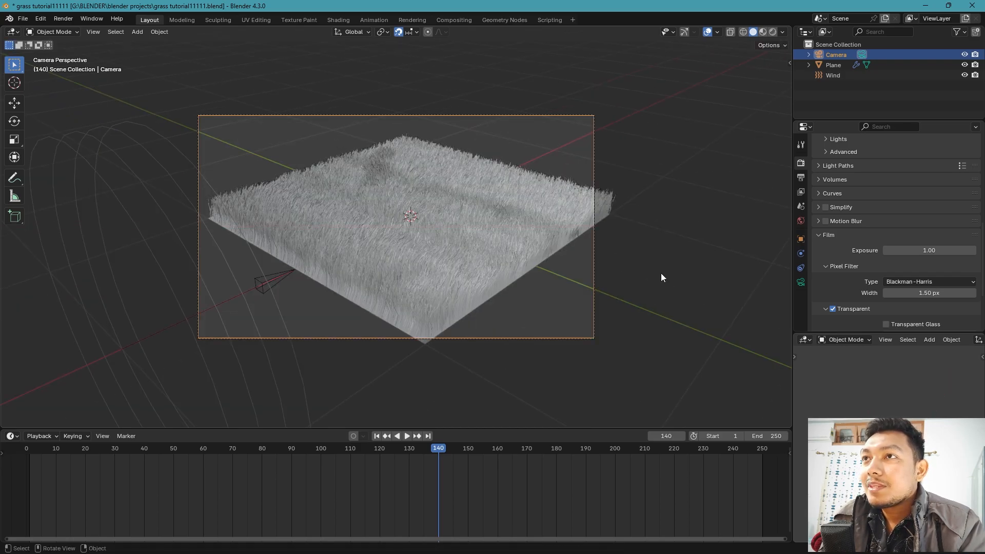
Move the camera back along its local Z axis and readjust its position with snapping off to frame the whole grass patch.
{"action": "key", "text": "z"}
{"action": "key", "text": "z"}
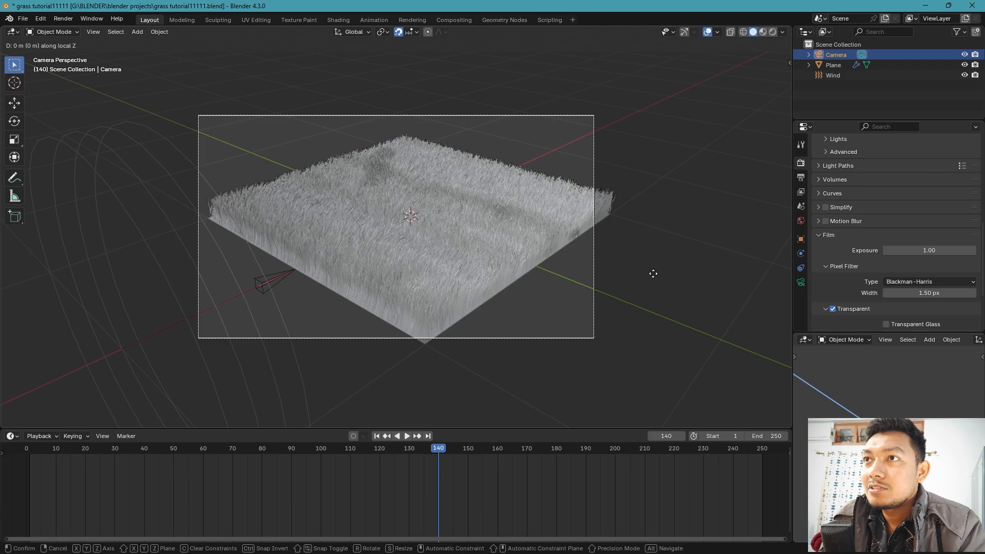
{"action": "left_click", "coordinate": [637, 296]}
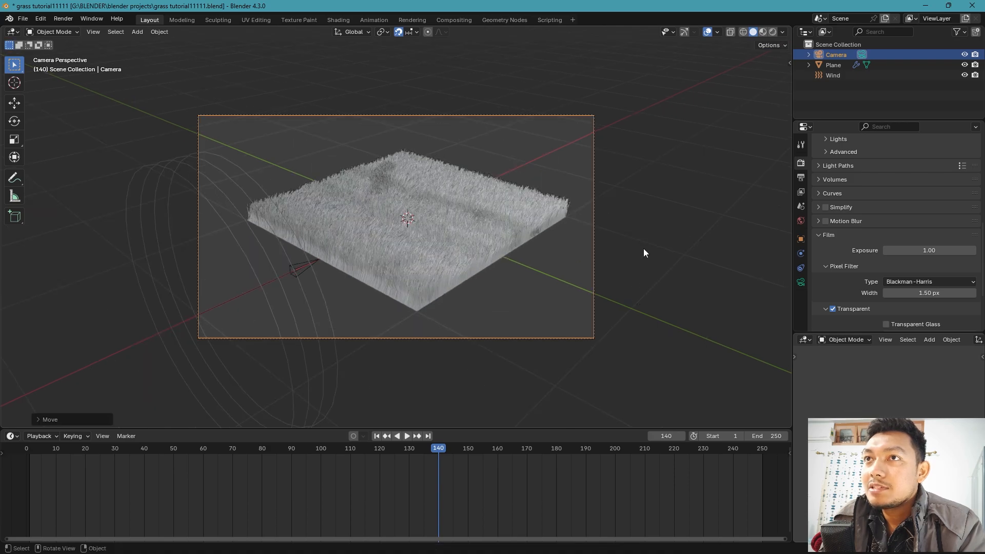
{"action": "left_click", "coordinate": [639, 255]}
{"action": "key", "text": "z"}
{"action": "left_click", "coordinate": [639, 258]}
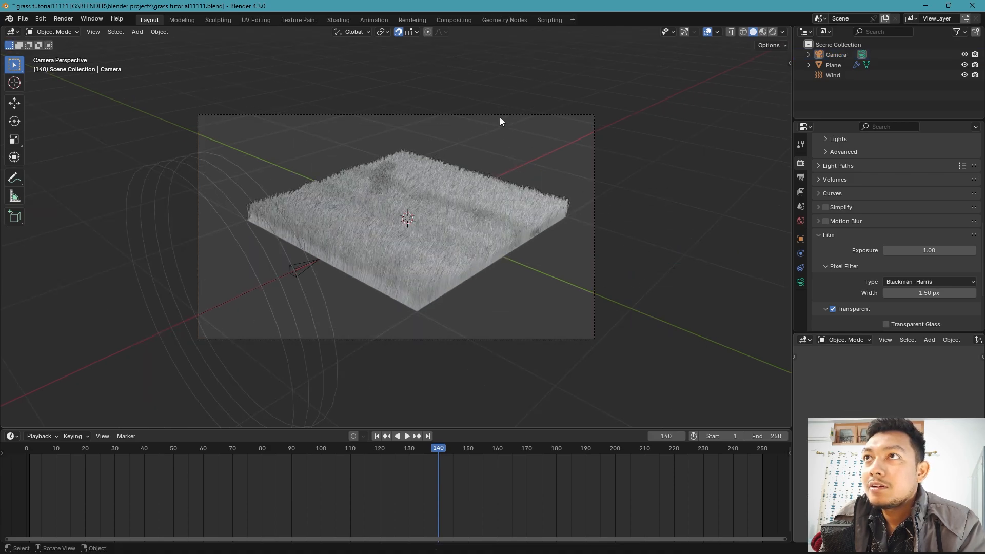
{"action": "left_click_drag", "start_coordinate": [585, 115], "coordinate": [598, 109]}
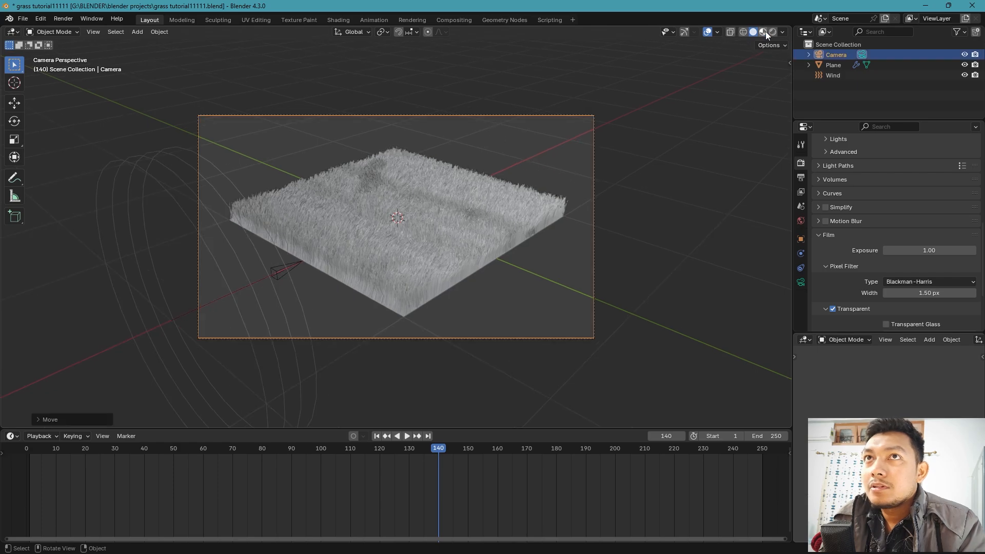
Switch the viewport to Rendered shading and inspect the grass framing through the camera.
{"action": "left_click", "coordinate": [773, 32]}
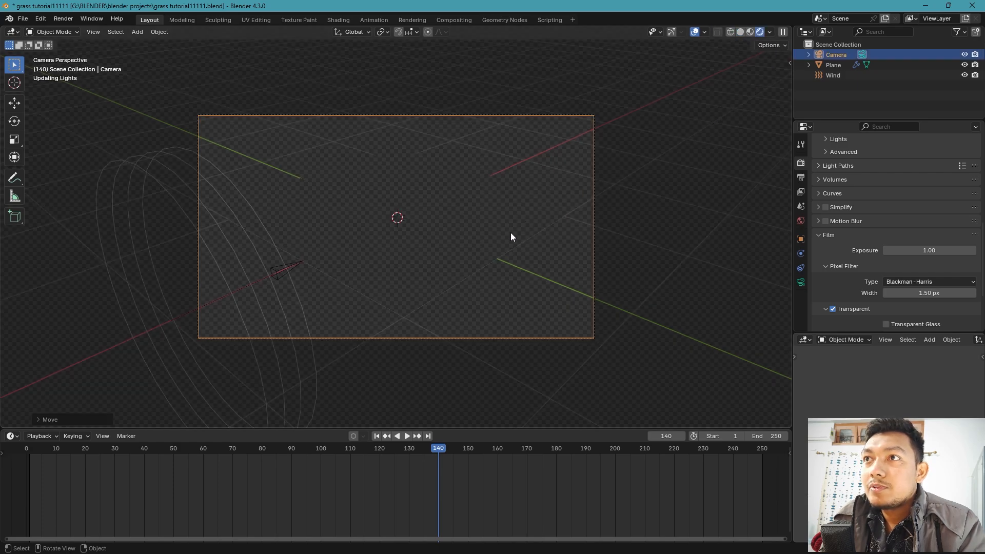
{"action": "scroll", "coordinate": [421, 239], "scroll_direction": "up", "scroll_amount": 3}
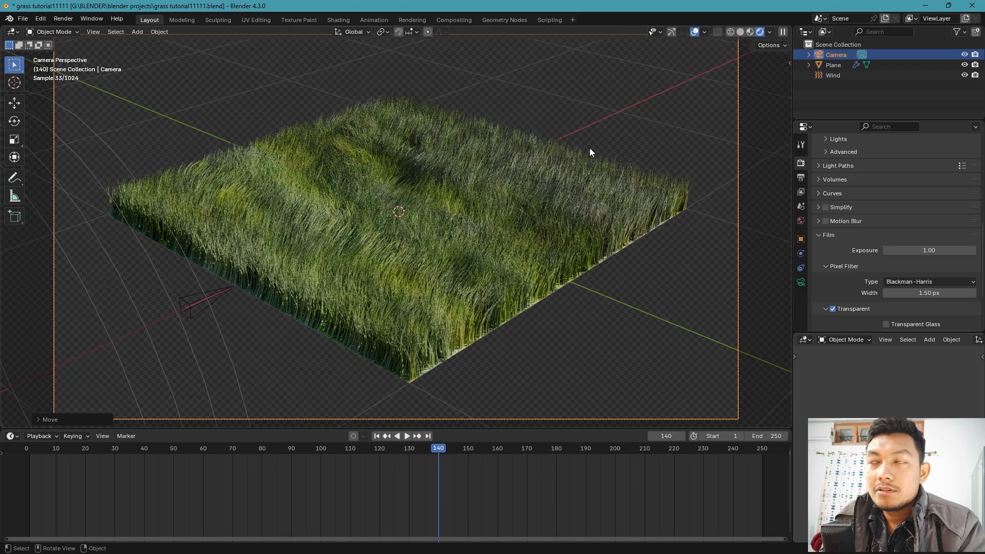
{"action": "scroll", "coordinate": [589, 148], "scroll_direction": "down", "scroll_amount": 2}
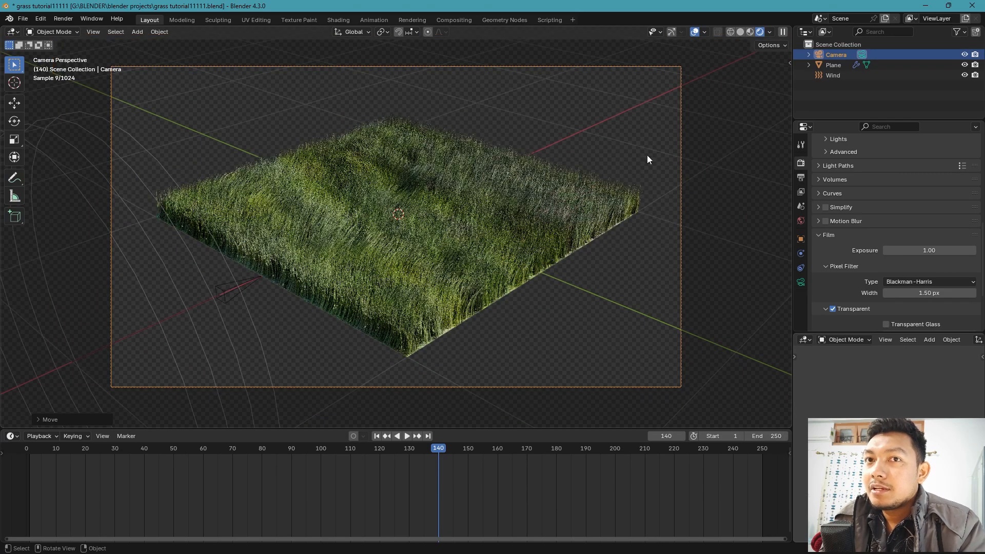
{"action": "scroll", "coordinate": [670, 226], "scroll_direction": "down", "scroll_amount": 1}
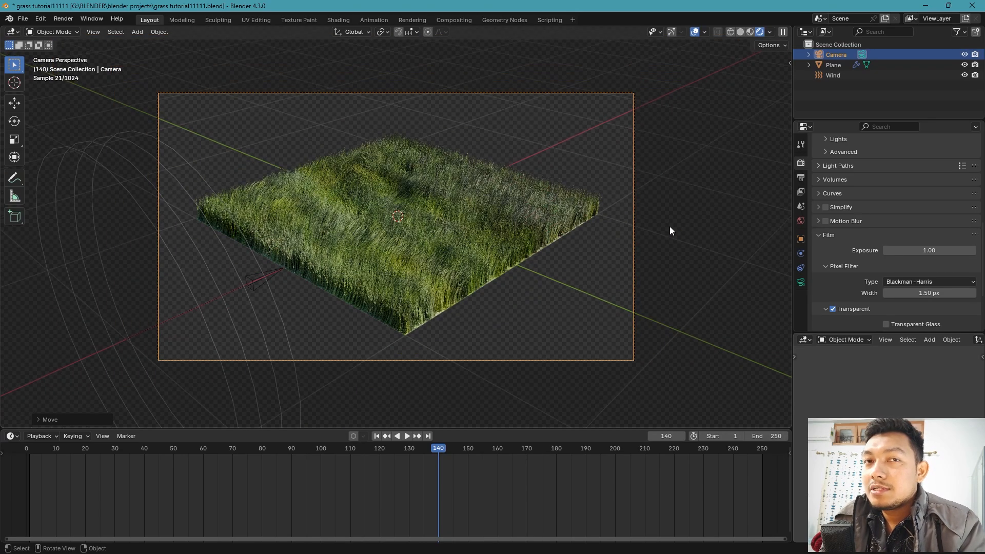
Deselect the camera, leave the camera view and switch the viewport to Solid shading.
{"action": "left_click", "coordinate": [660, 245]}
{"action": "middle_click_drag", "start_coordinate": [651, 230], "coordinate": [586, 226]}
{"action": "key", "text": "z"}
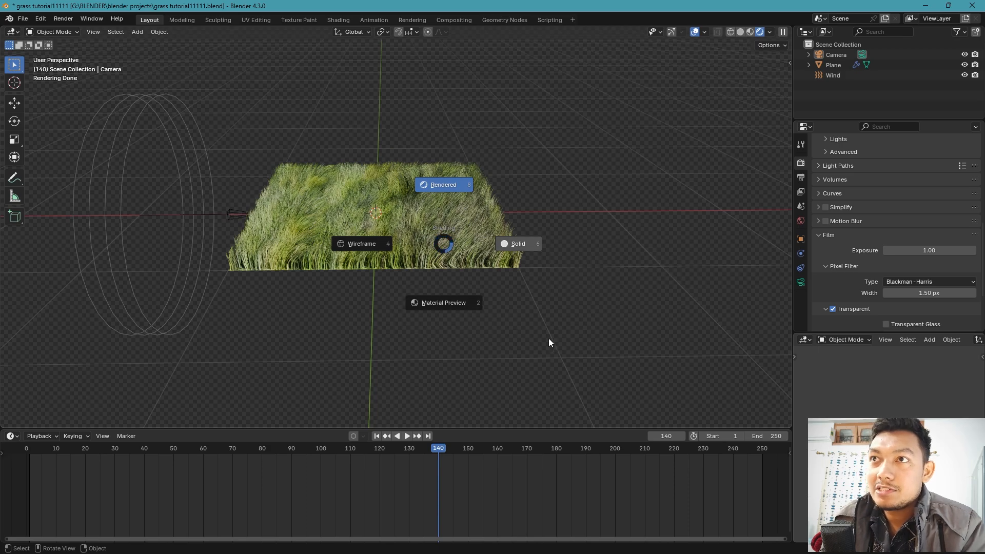
{"action": "left_click", "coordinate": [547, 248]}
{"action": "key", "text": "grave"}
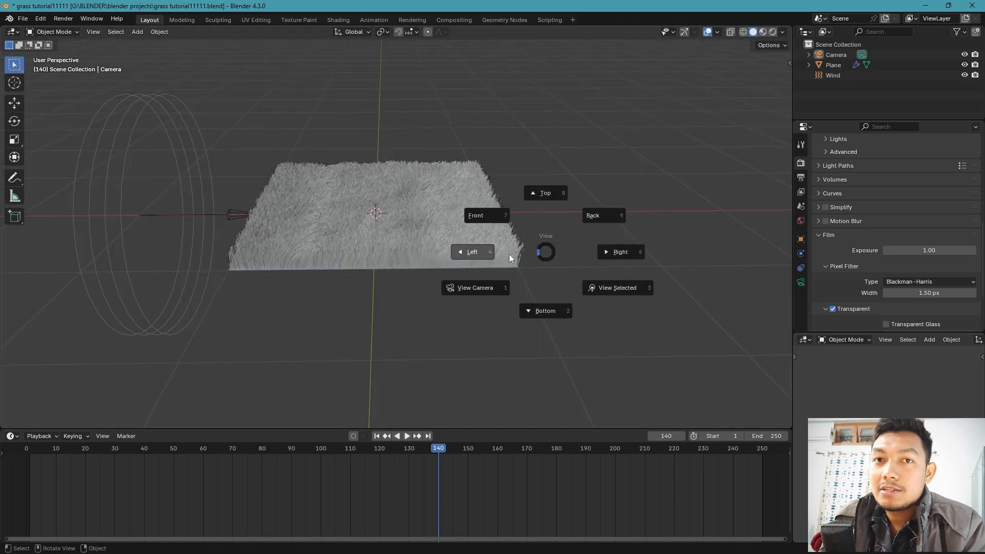
{"action": "left_click", "coordinate": [549, 252]}
{"action": "key", "text": "z"}
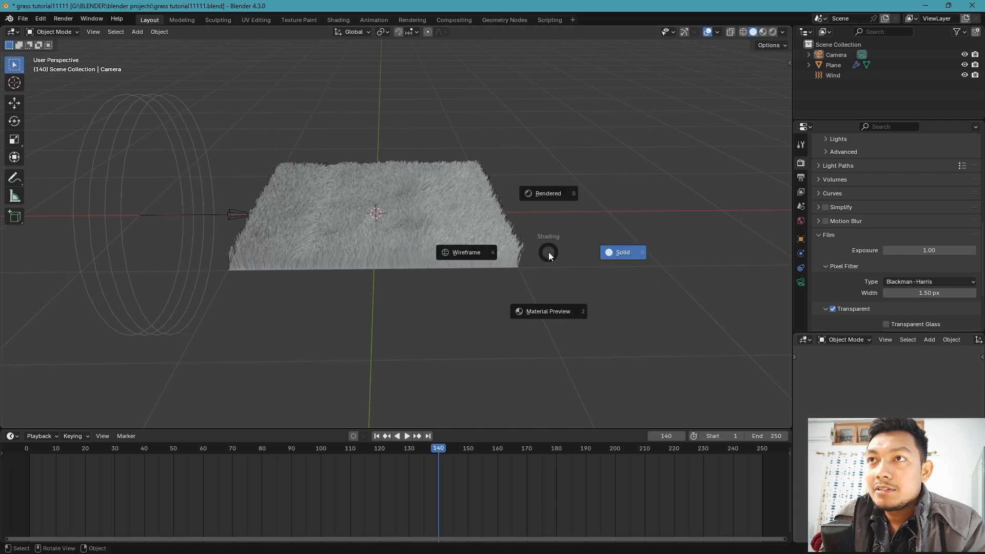
{"action": "left_click", "coordinate": [620, 254]}
{"action": "middle_click_drag", "start_coordinate": [466, 251], "coordinate": [475, 251]}
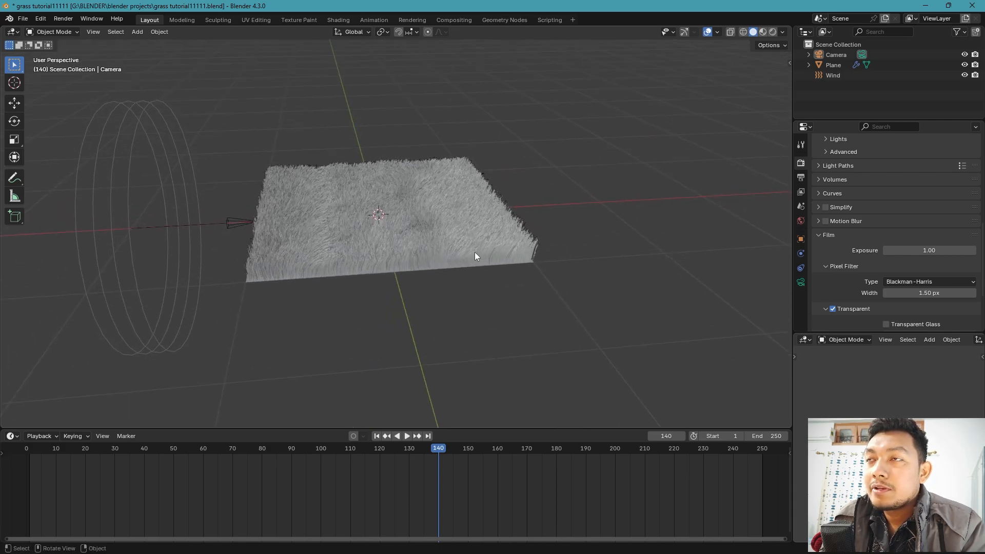
Add a second mesh plane at the grass patch and scale it to match the patch's footprint.
{"action": "key", "text": "shift+a"}
{"action": "mouse_move", "coordinate": [510, 53]}
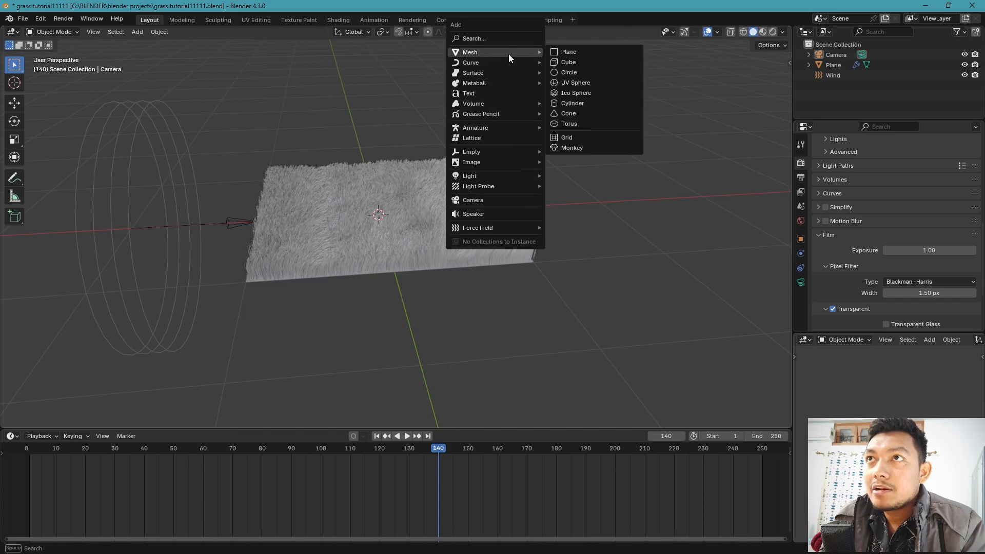
{"action": "left_click", "coordinate": [568, 50]}
{"action": "key", "text": "s"}
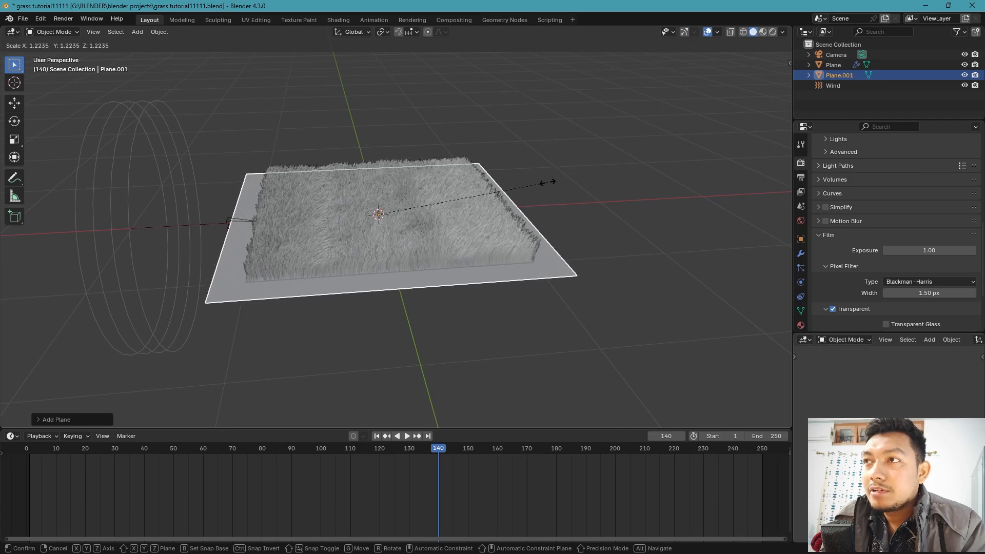
{"action": "left_click", "coordinate": [525, 179]}
{"action": "middle_click_drag", "start_coordinate": [535, 217], "coordinate": [577, 197]}
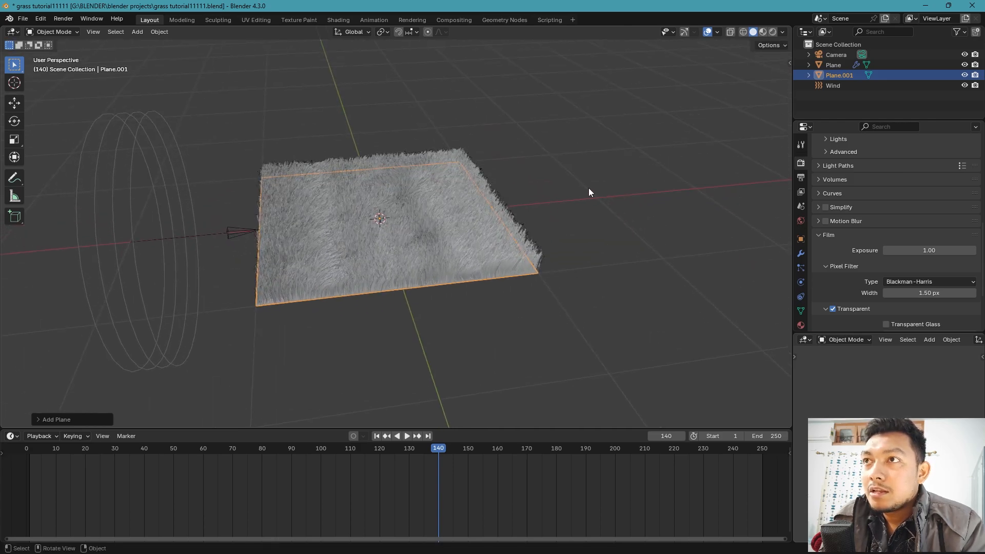
Turn on X-ray display and enter Edit Mode on the new plane.
{"action": "left_click", "coordinate": [729, 32]}
{"action": "middle_click_drag", "start_coordinate": [674, 103], "coordinate": [531, 254]}
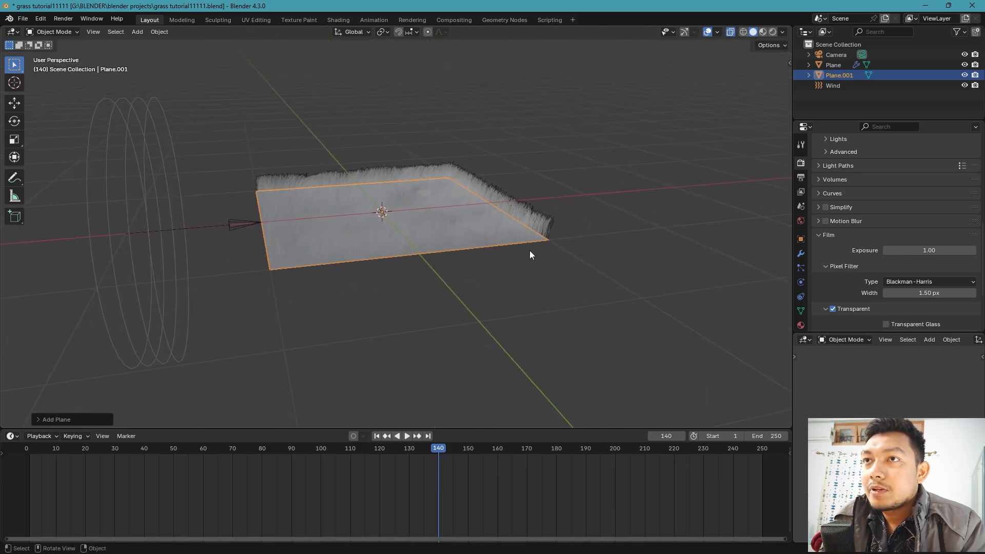
{"action": "left_click", "coordinate": [72, 33]}
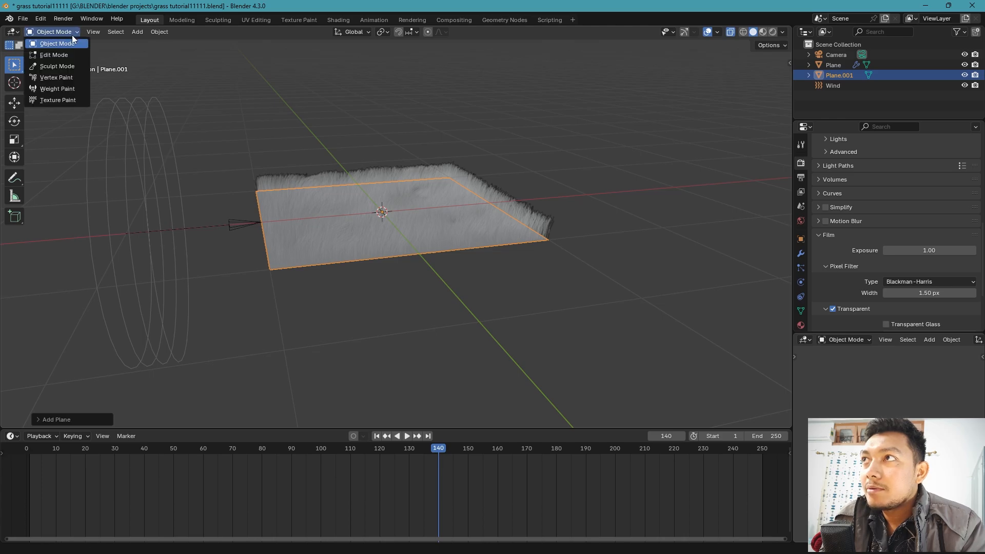
{"action": "left_click", "coordinate": [72, 55]}
{"action": "middle_click_drag", "start_coordinate": [195, 114], "coordinate": [375, 212]}
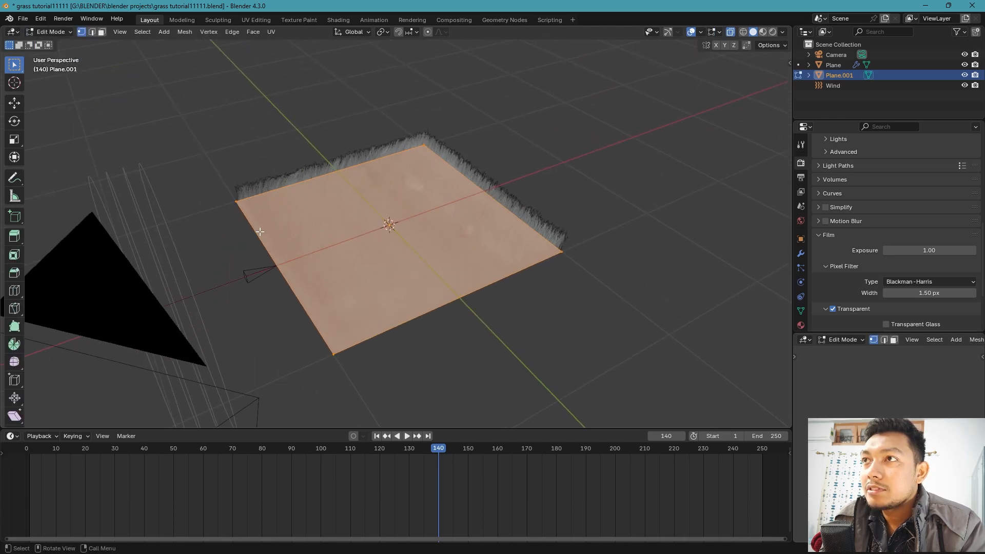
{"action": "middle_click_drag", "start_coordinate": [307, 241], "coordinate": [290, 237]}
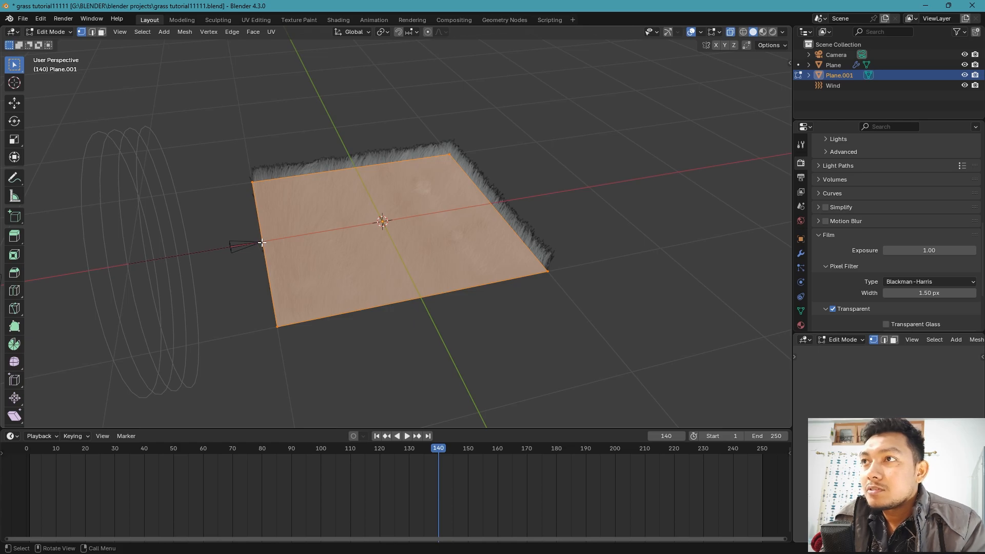
Cycle the mesh selection through vertex, edge and face modes, finishing in edge selection.
{"action": "left_click", "coordinate": [92, 32]}
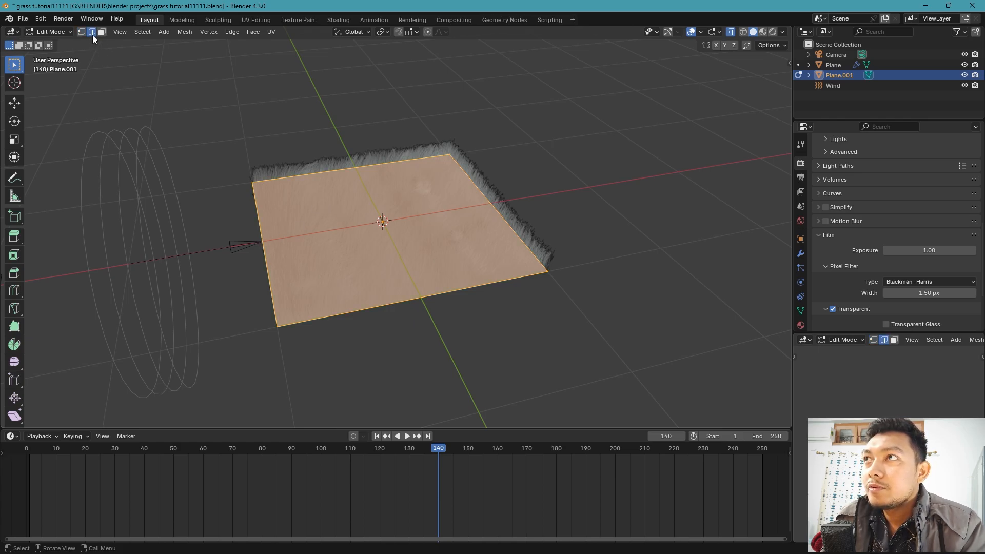
{"action": "key", "text": "3"}
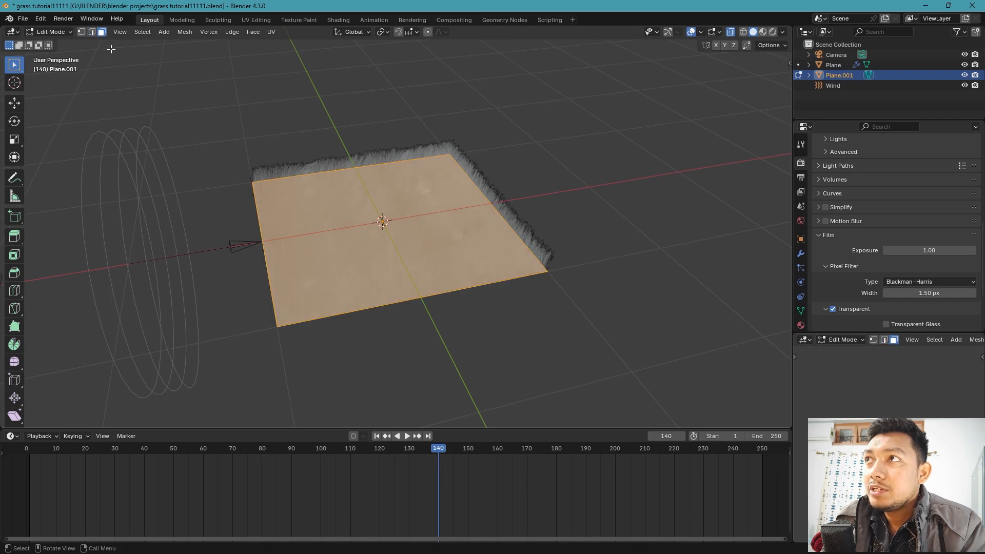
{"action": "key", "text": "1"}
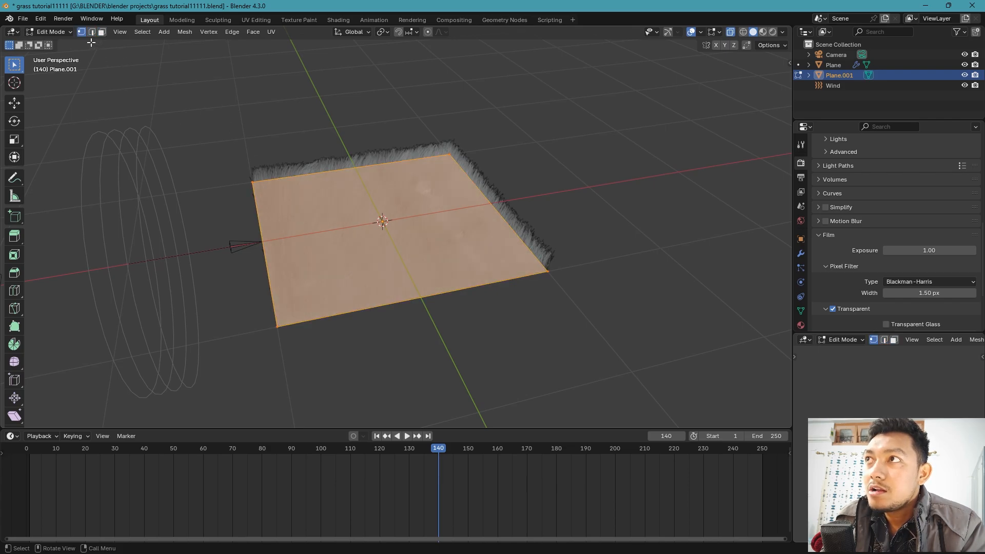
{"action": "left_click", "coordinate": [91, 32]}
{"action": "left_click", "coordinate": [101, 33]}
{"action": "left_click", "coordinate": [82, 33]}
{"action": "left_click", "coordinate": [92, 33]}
{"action": "left_click", "coordinate": [102, 34]}
{"action": "left_click", "coordinate": [85, 34]}
{"action": "left_click", "coordinate": [92, 33]}
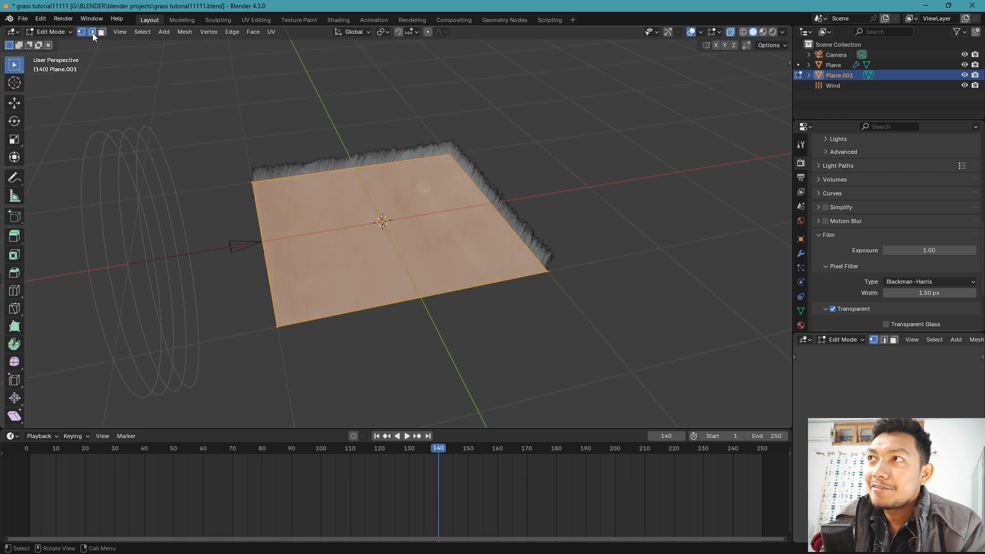
Select the plane's whole boundary edge loop and extrude it outward into a narrow border around the grass.
{"action": "left_click", "coordinate": [479, 286]}
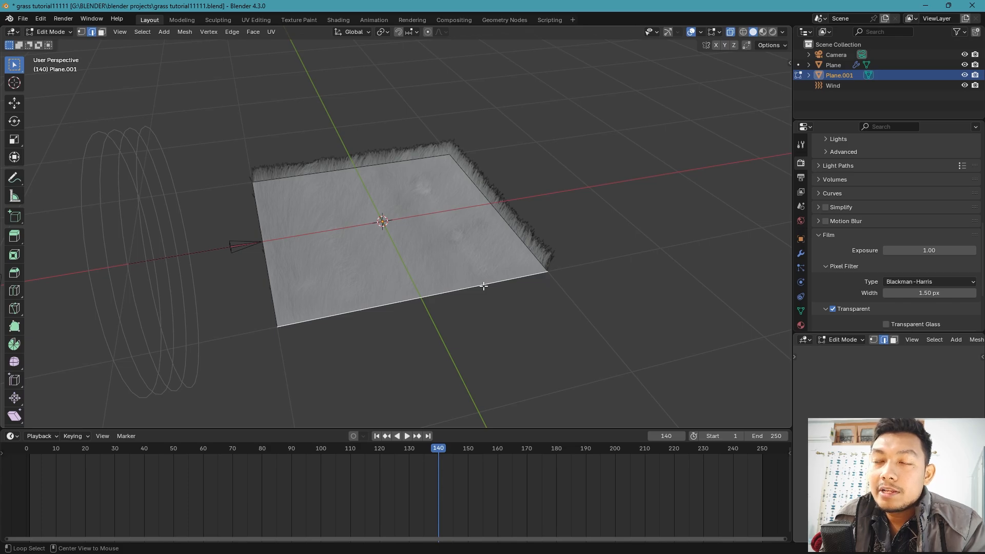
{"action": "left_click", "coordinate": [486, 288], "text": "alt"}
{"action": "mouse_move", "coordinate": [518, 206]}
{"action": "middle_mouse_down"}
{"action": "mouse_move", "coordinate": [534, 230]}
{"action": "mouse_move", "coordinate": [516, 220]}
{"action": "middle_mouse_up"}
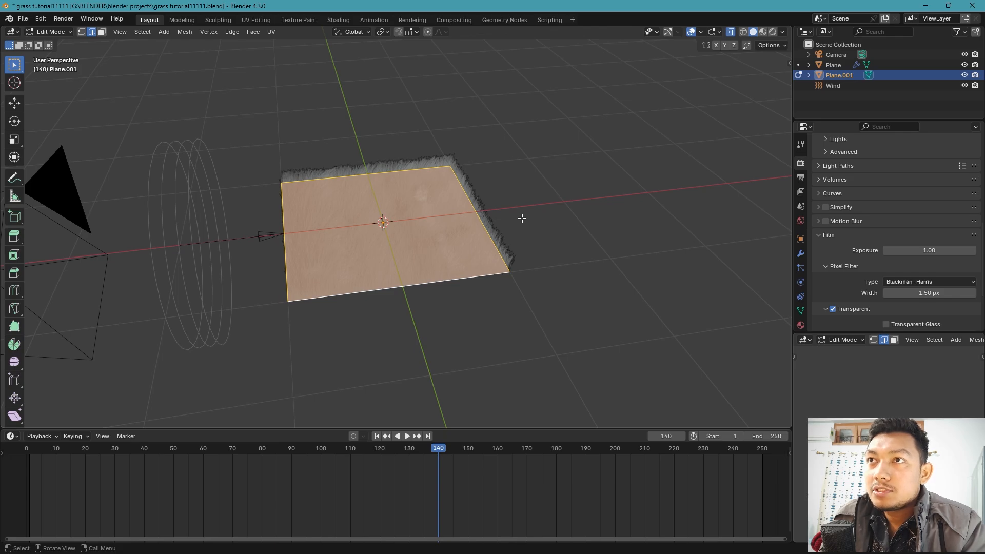
{"action": "key", "text": "s"}
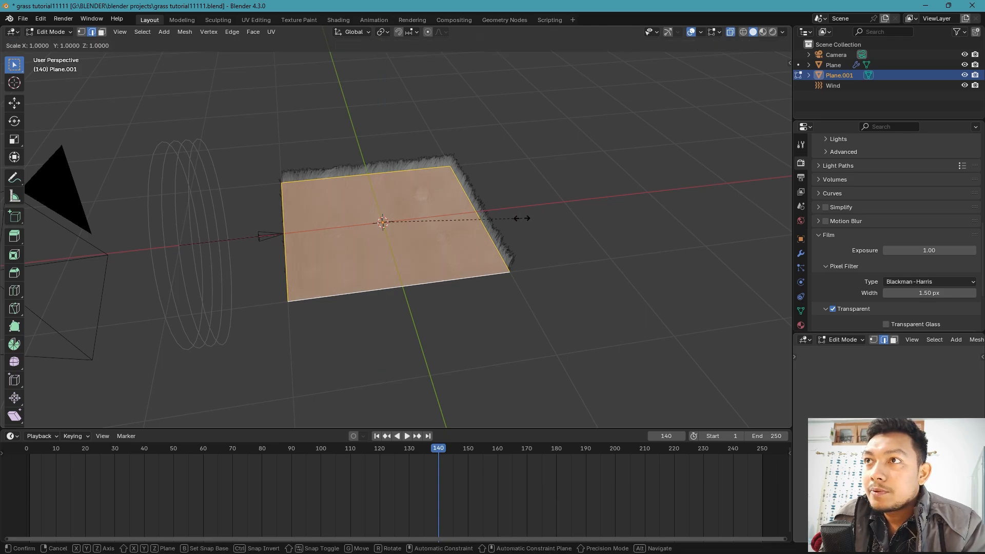
{"action": "right_click", "coordinate": [551, 224]}
{"action": "middle_click_drag", "start_coordinate": [550, 222], "coordinate": [516, 220]}
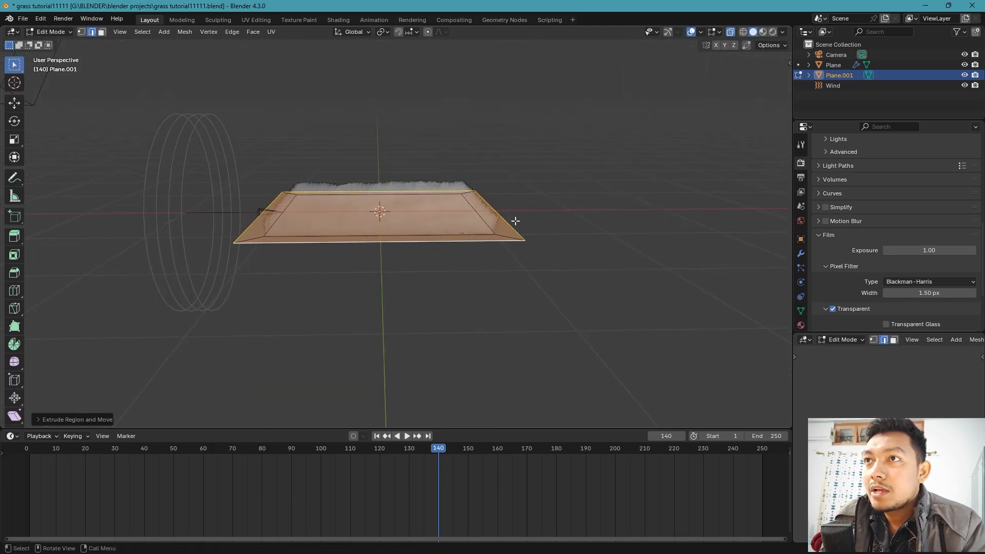
Extrude the outer boundary straight down to form a deep box beneath the grass.
{"action": "key", "text": "e"}
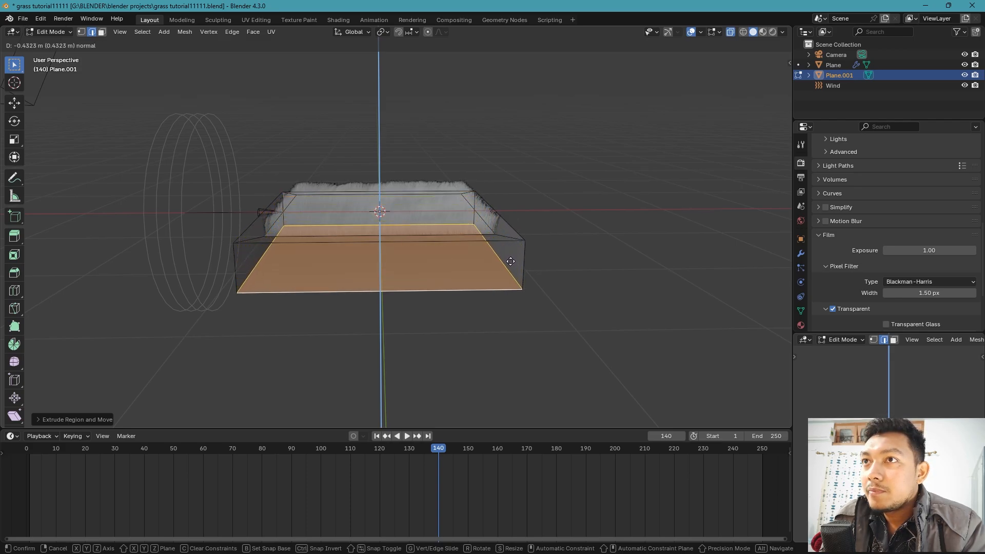
{"action": "left_click", "coordinate": [513, 284]}
{"action": "middle_click_drag", "start_coordinate": [431, 240], "coordinate": [466, 233]}
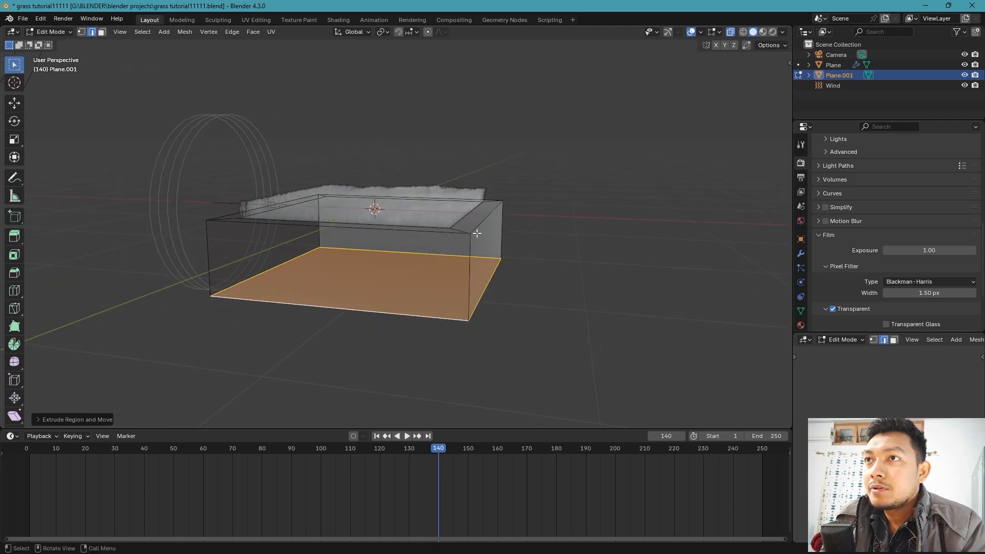
Turn off X-ray display and return the box to Object Mode.
{"action": "left_click", "coordinate": [731, 33]}
{"action": "middle_click_drag", "start_coordinate": [627, 106], "coordinate": [476, 234]}
{"action": "middle_click_drag", "start_coordinate": [370, 262], "coordinate": [463, 258]}
{"action": "key", "text": "Tab"}
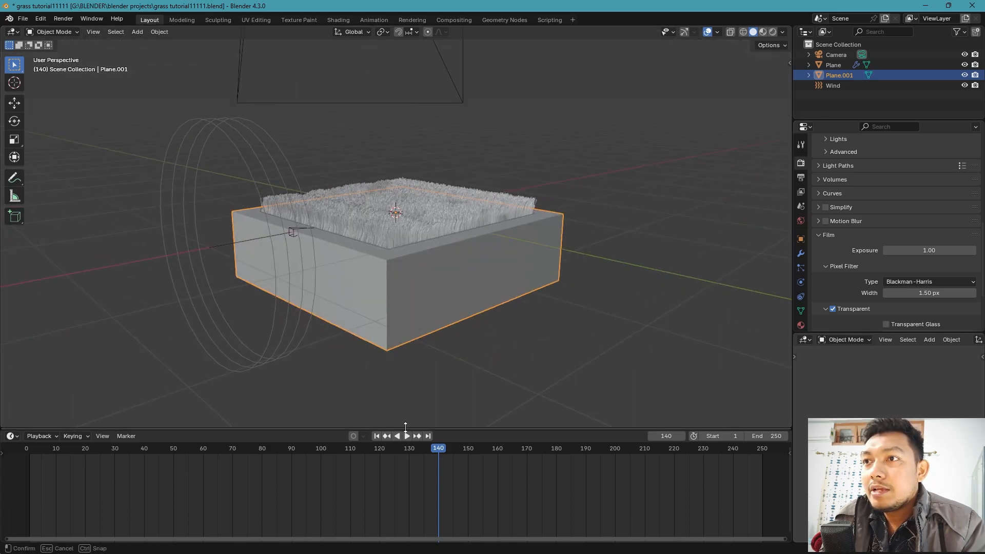
Enlarge the timeline area and switch the viewport to Rendered shading to view the grass box.
{"action": "left_click_drag", "start_coordinate": [393, 426], "coordinate": [430, 386]}
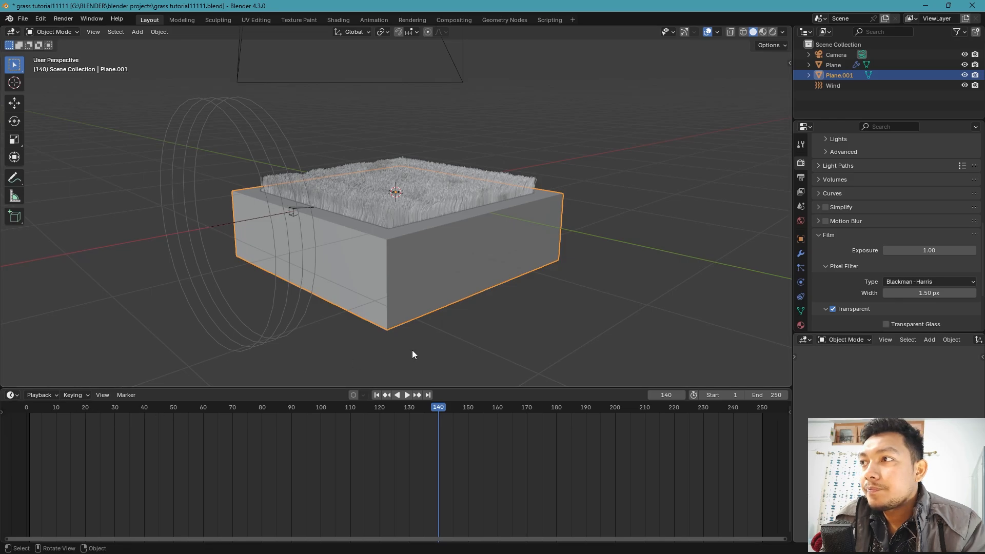
{"action": "key", "text": "z"}
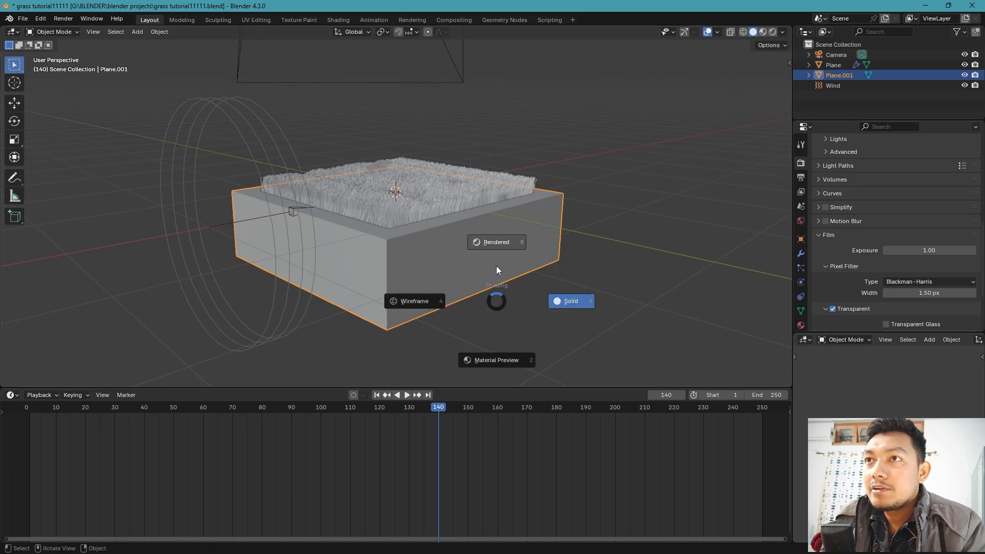
{"action": "left_click", "coordinate": [497, 242]}
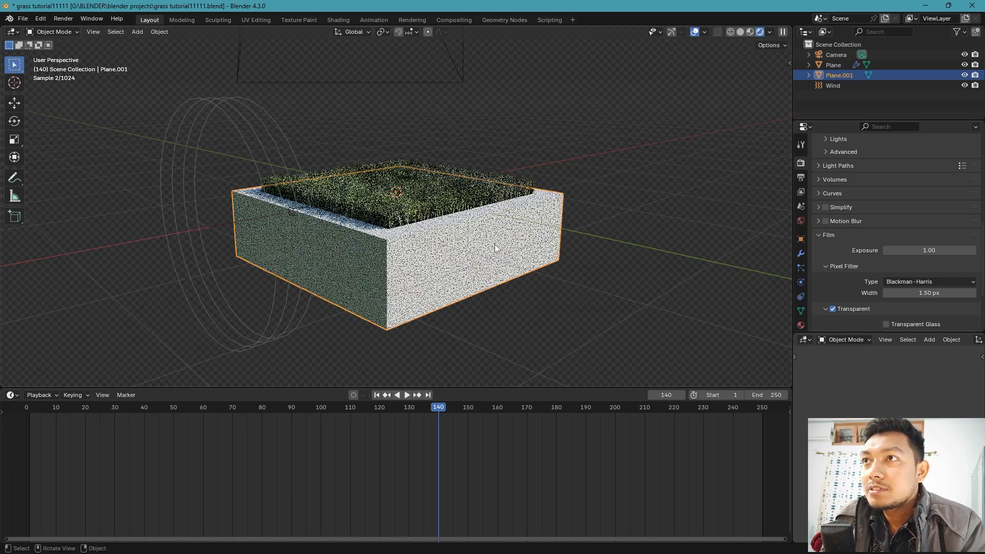
{"action": "scroll", "coordinate": [502, 262], "scroll_direction": "up", "scroll_amount": 2}
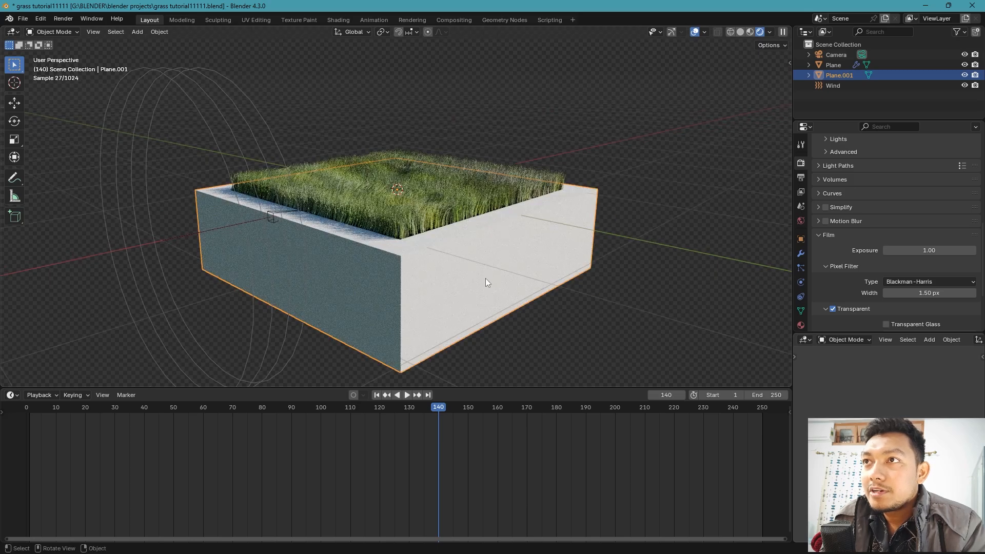
Change the timeline area to the Asset Browser and enlarge it further.
{"action": "left_click", "coordinate": [12, 397]}
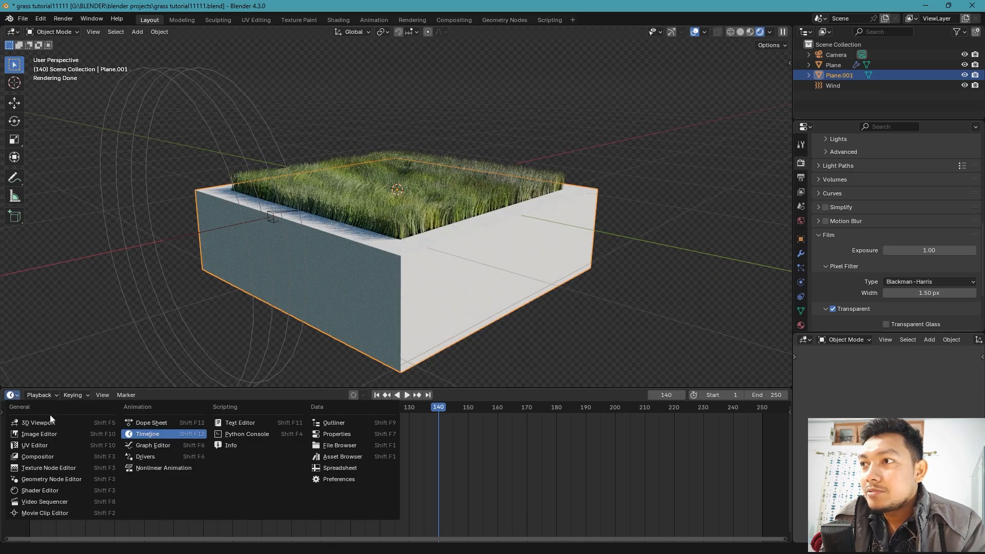
{"action": "left_click", "coordinate": [334, 457]}
{"action": "left_click_drag", "start_coordinate": [429, 386], "coordinate": [429, 368]}
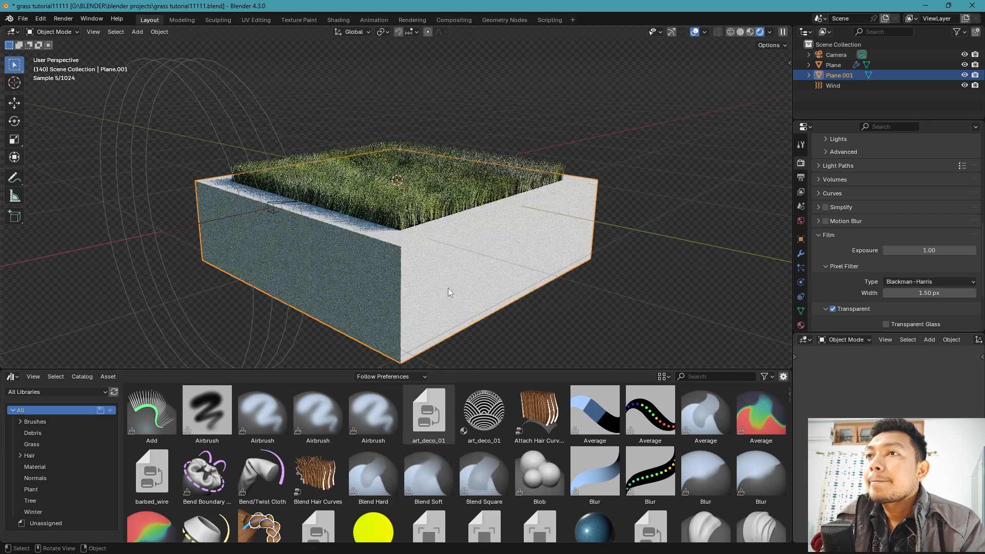
Browse all asset libraries and try the mixed_tiles_03 material on the box.
{"action": "scroll", "coordinate": [449, 288], "scroll_direction": "down", "scroll_amount": 4}
{"action": "scroll", "coordinate": [353, 471], "scroll_direction": "down", "scroll_amount": 2}
{"action": "scroll", "coordinate": [353, 471], "scroll_direction": "down", "scroll_amount": 3}
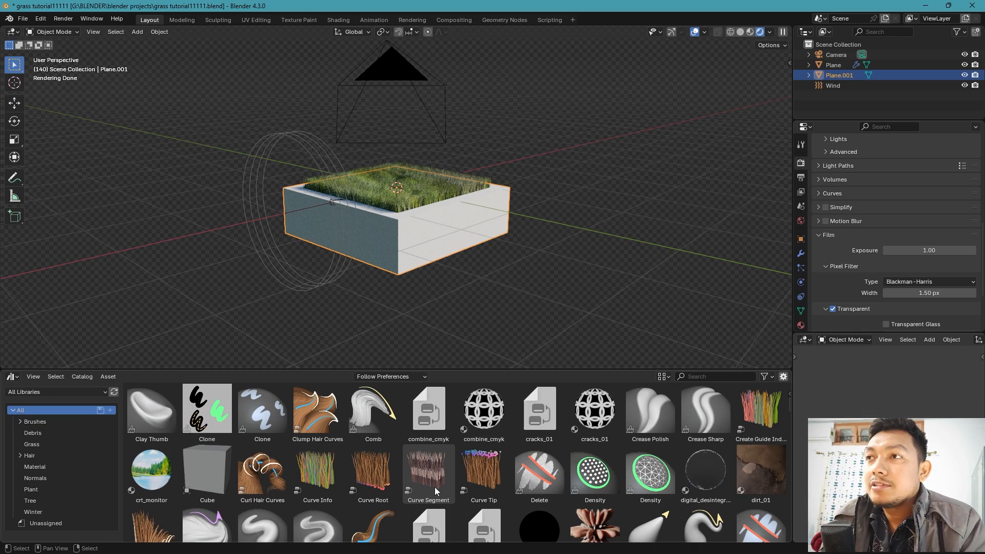
{"action": "scroll", "coordinate": [434, 484], "scroll_direction": "down", "scroll_amount": 4}
{"action": "scroll", "coordinate": [434, 493], "scroll_direction": "up", "scroll_amount": 6}
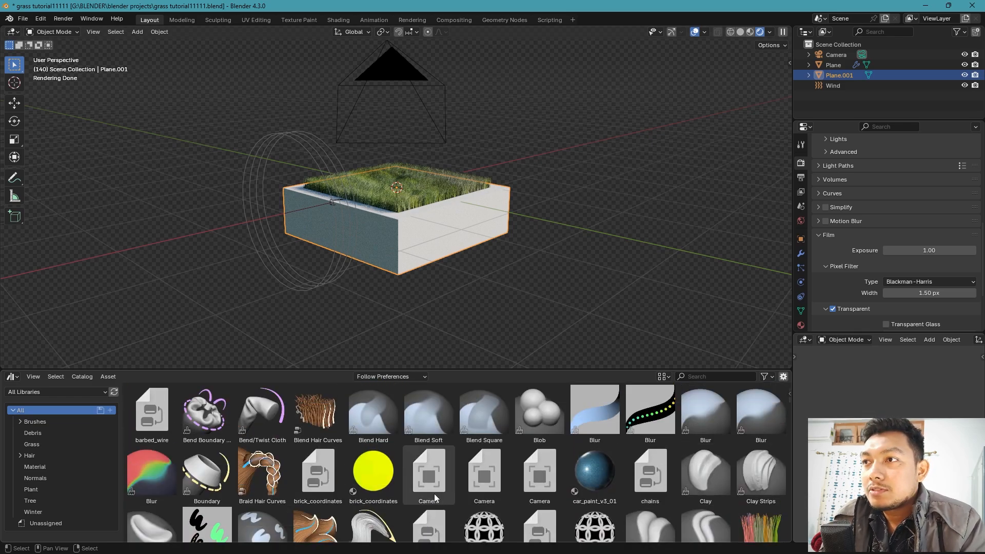
{"action": "scroll", "coordinate": [435, 497], "scroll_direction": "down", "scroll_amount": 2}
{"action": "scroll", "coordinate": [435, 497], "scroll_direction": "down", "scroll_amount": 3}
{"action": "scroll", "coordinate": [434, 493], "scroll_direction": "down", "scroll_amount": 6}
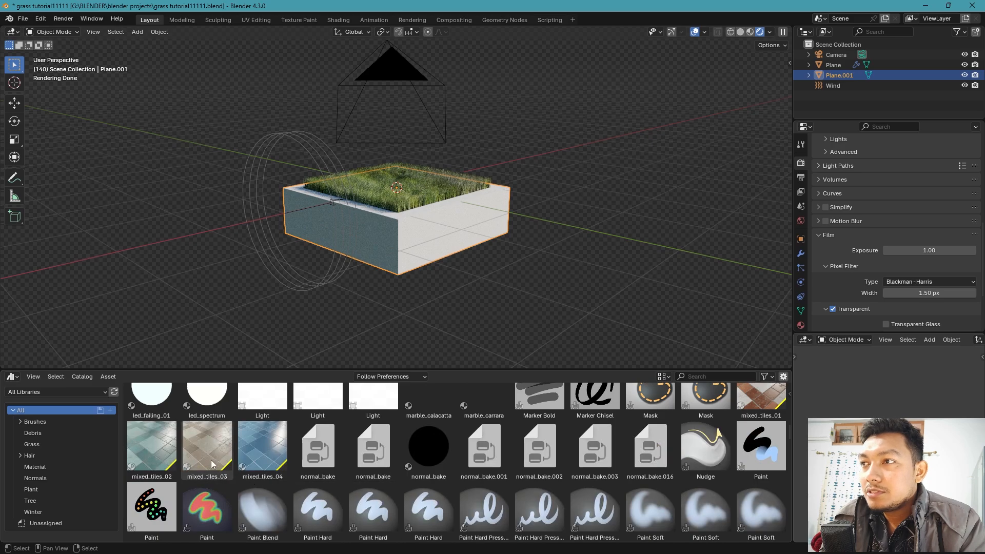
{"action": "scroll", "coordinate": [204, 454], "scroll_direction": "up", "scroll_amount": 2}
{"action": "left_click_drag", "start_coordinate": [204, 501], "coordinate": [441, 238]}
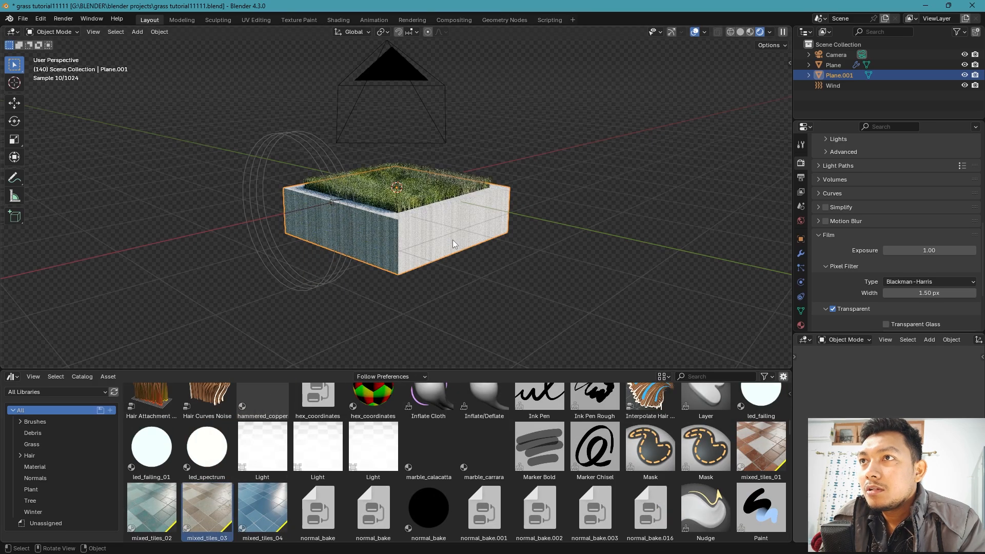
Look through more material assets and apply all transforms to the box.
{"action": "scroll", "coordinate": [447, 241], "scroll_direction": "up", "scroll_amount": 3}
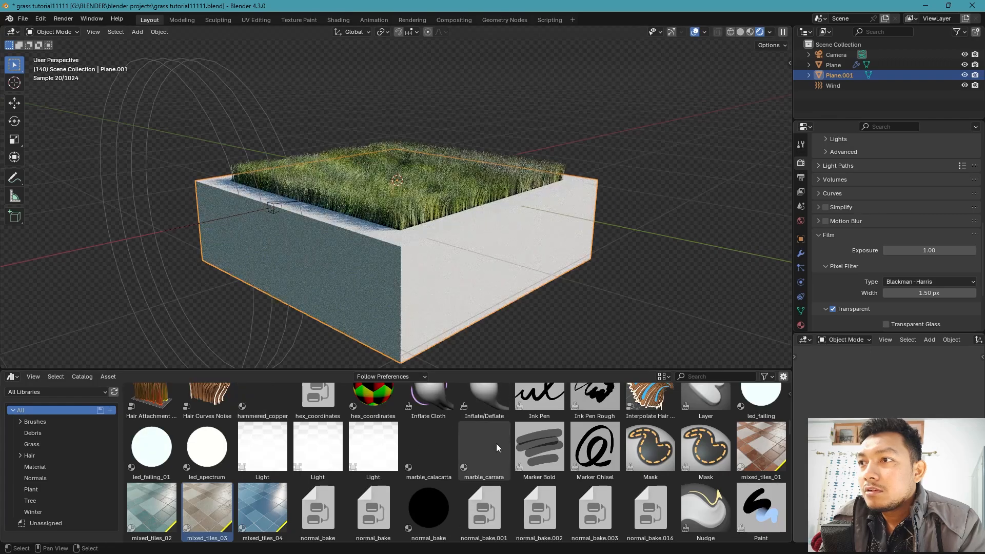
{"action": "scroll", "coordinate": [539, 456], "scroll_direction": "down", "scroll_amount": 1}
{"action": "scroll", "coordinate": [546, 460], "scroll_direction": "up", "scroll_amount": 2}
{"action": "scroll", "coordinate": [548, 459], "scroll_direction": "down", "scroll_amount": 4}
{"action": "scroll", "coordinate": [557, 454], "scroll_direction": "up", "scroll_amount": 6}
{"action": "scroll", "coordinate": [621, 452], "scroll_direction": "up", "scroll_amount": 1}
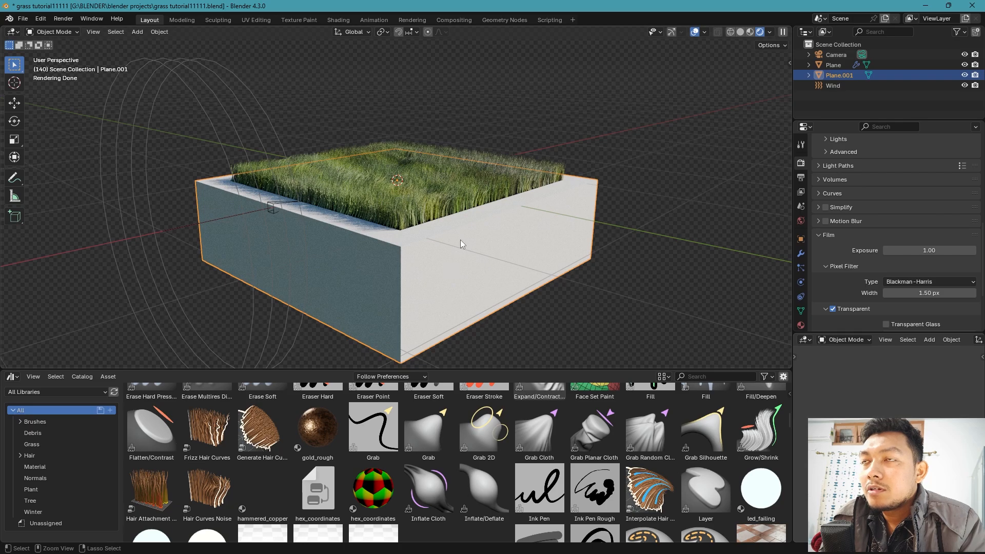
{"action": "key", "text": "ctrl+a"}
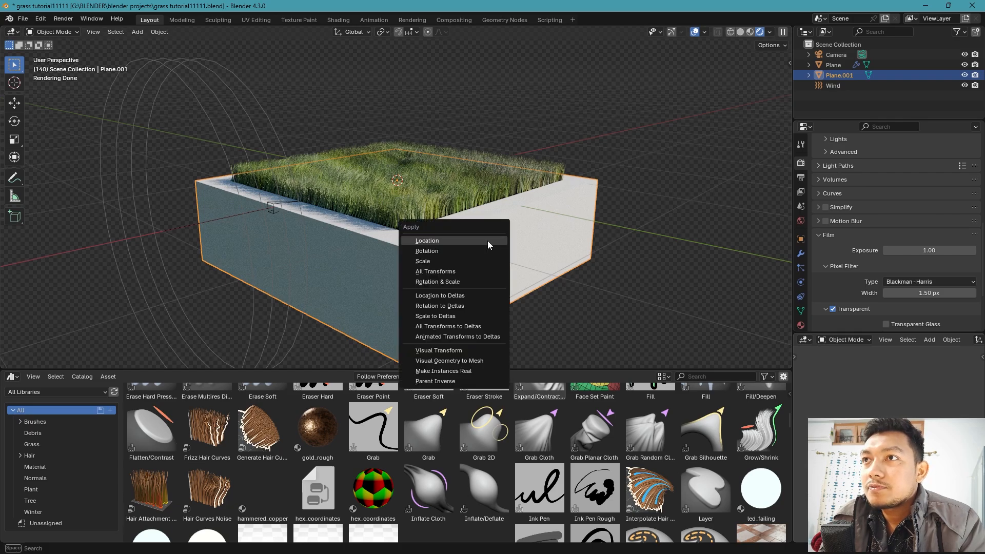
{"action": "left_click", "coordinate": [477, 271]}
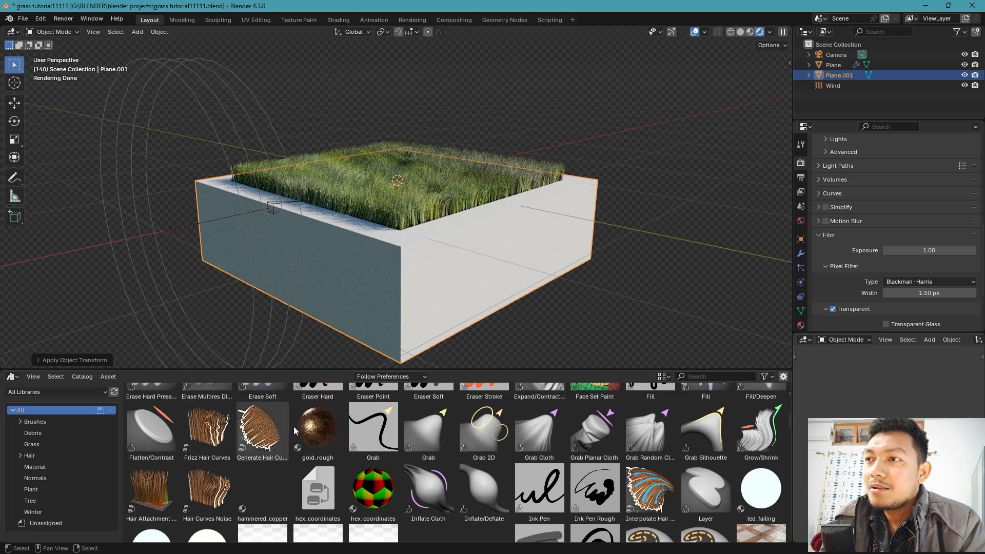
Assign the gold_rough material from the asset library to the box and inspect its rendered surface.
{"action": "left_click_drag", "start_coordinate": [300, 446], "coordinate": [450, 294]}
{"action": "middle_click_drag", "start_coordinate": [451, 299], "coordinate": [435, 311]}
{"action": "scroll", "coordinate": [454, 316], "scroll_direction": "up", "scroll_amount": 2}
{"action": "scroll", "coordinate": [484, 324], "scroll_direction": "up", "scroll_amount": 1}
{"action": "scroll", "coordinate": [497, 330], "scroll_direction": "down", "scroll_amount": 2}
{"action": "scroll", "coordinate": [494, 322], "scroll_direction": "down", "scroll_amount": 2}
{"action": "scroll", "coordinate": [461, 330], "scroll_direction": "down", "scroll_amount": 2}
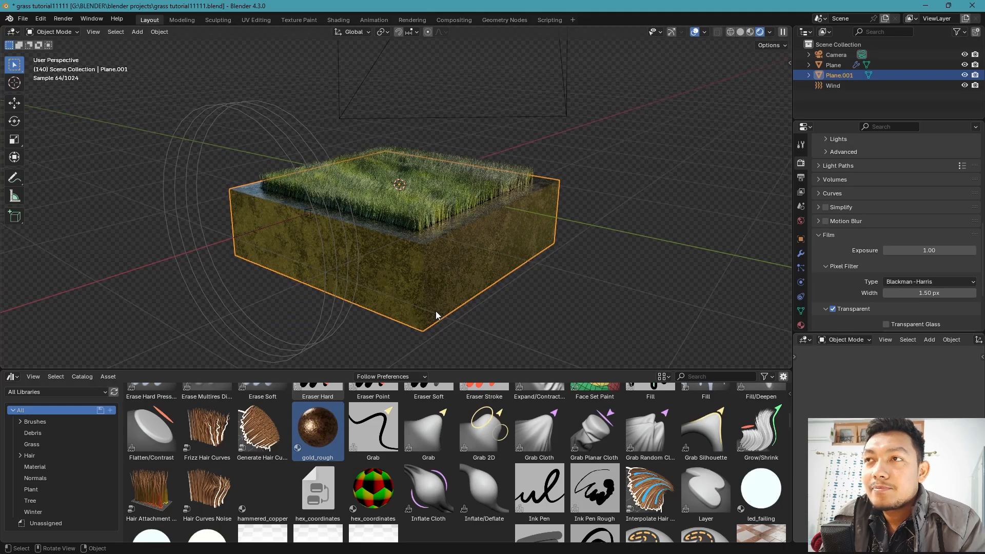
Add another mesh plane at the centre of the grass box.
{"action": "key", "text": "shift+a"}
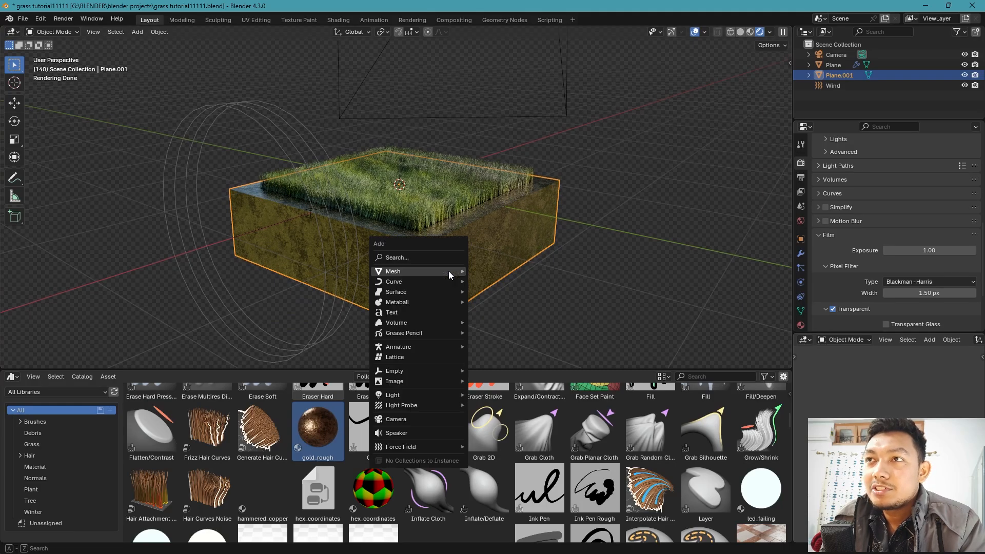
{"action": "mouse_move", "coordinate": [449, 271]}
{"action": "left_click", "coordinate": [481, 272]}
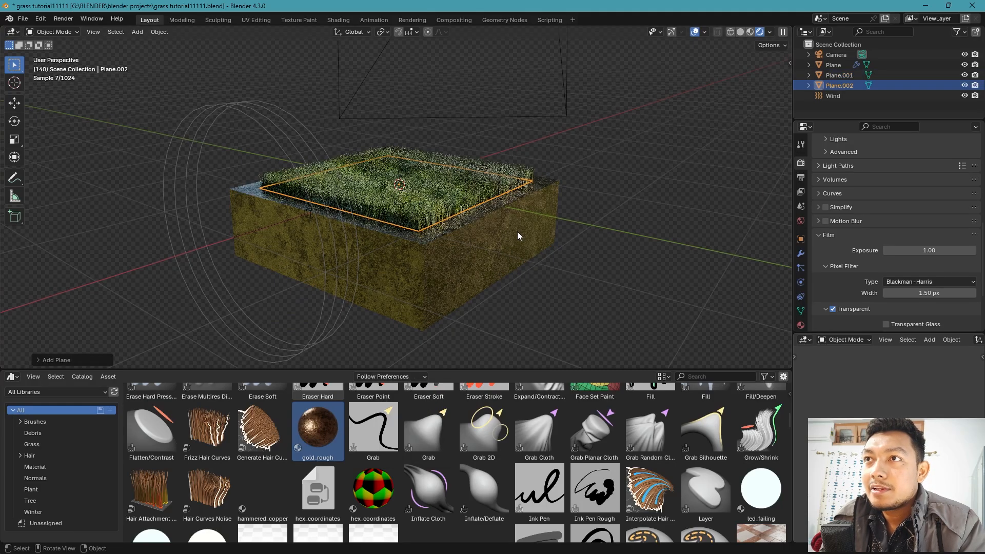
Lower the new plane along Z to the base of the box and scale it up into a large floor.
{"action": "key", "text": "g"}
{"action": "key", "text": "z"}
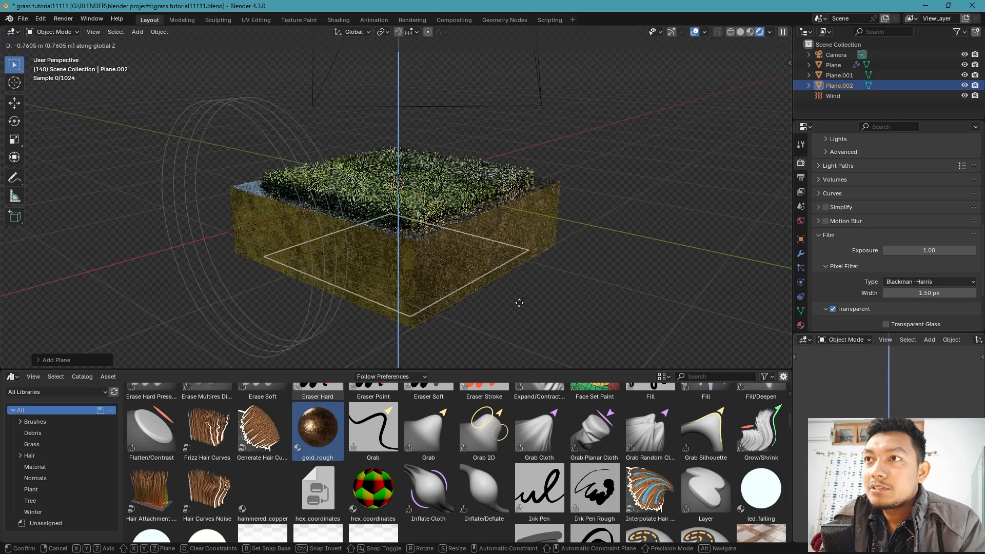
{"action": "left_click", "coordinate": [526, 309]}
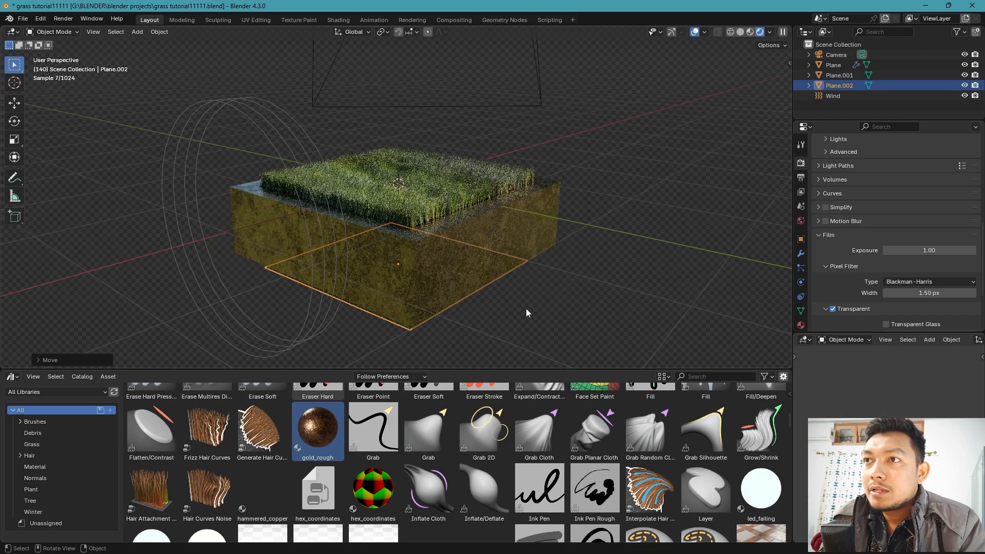
{"action": "key", "text": "s"}
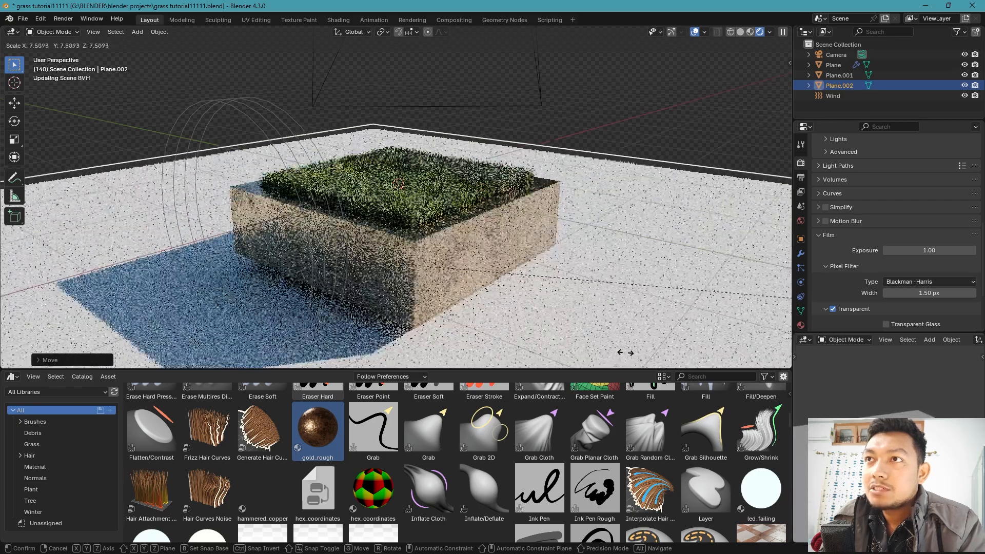
{"action": "left_click", "coordinate": [680, 331]}
Fine-tune the floor plane's height along Z so it meets the underside of the box.
{"action": "middle_click_drag", "start_coordinate": [679, 332], "coordinate": [579, 319]}
{"action": "key", "text": "g"}
{"action": "key", "text": "z"}
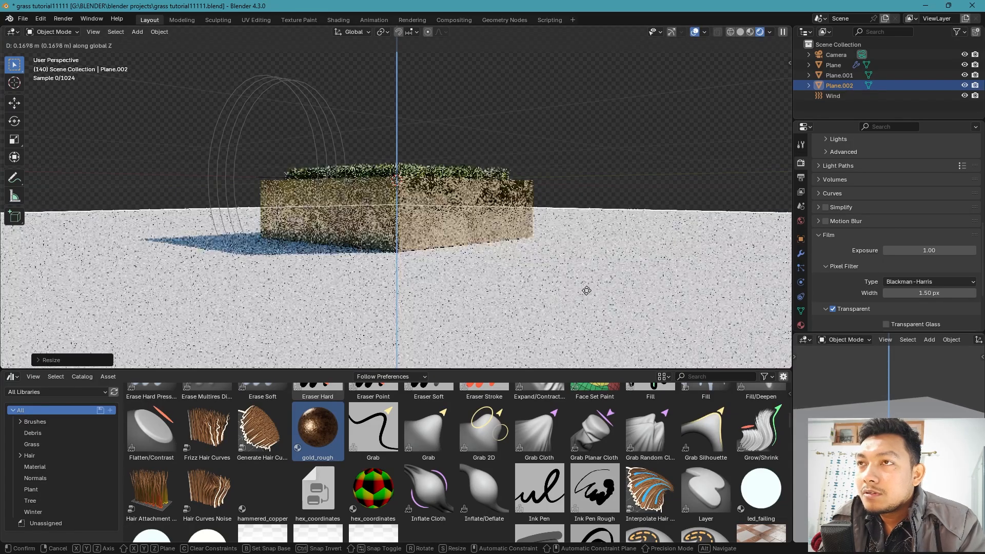
{"action": "left_click", "coordinate": [590, 298]}
{"action": "middle_click_drag", "start_coordinate": [568, 285], "coordinate": [582, 312]}
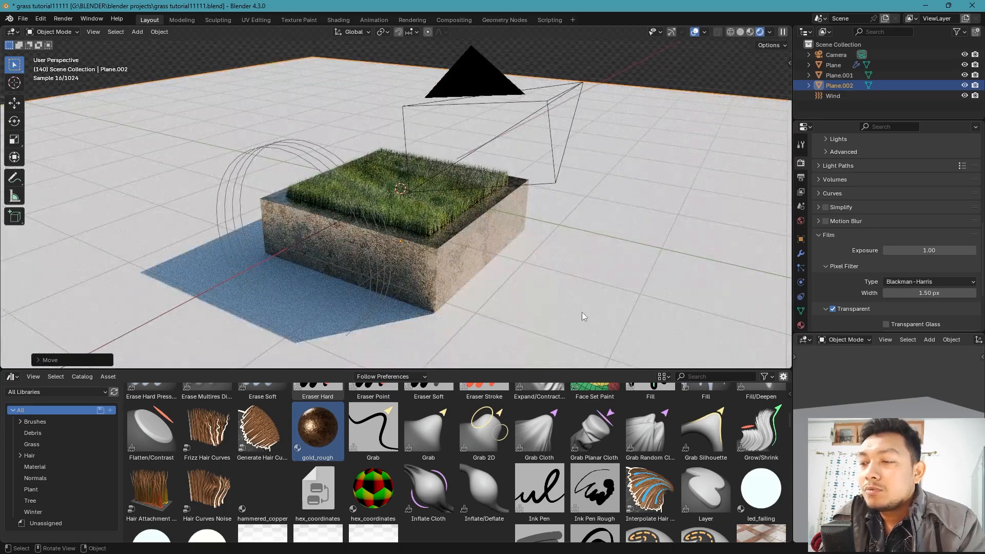
In camera view, pull the camera back and lower it until the whole box fits within the frame's width.
{"action": "key", "text": "KP_0"}
{"action": "scroll", "coordinate": [582, 312], "scroll_direction": "down", "scroll_amount": 3}
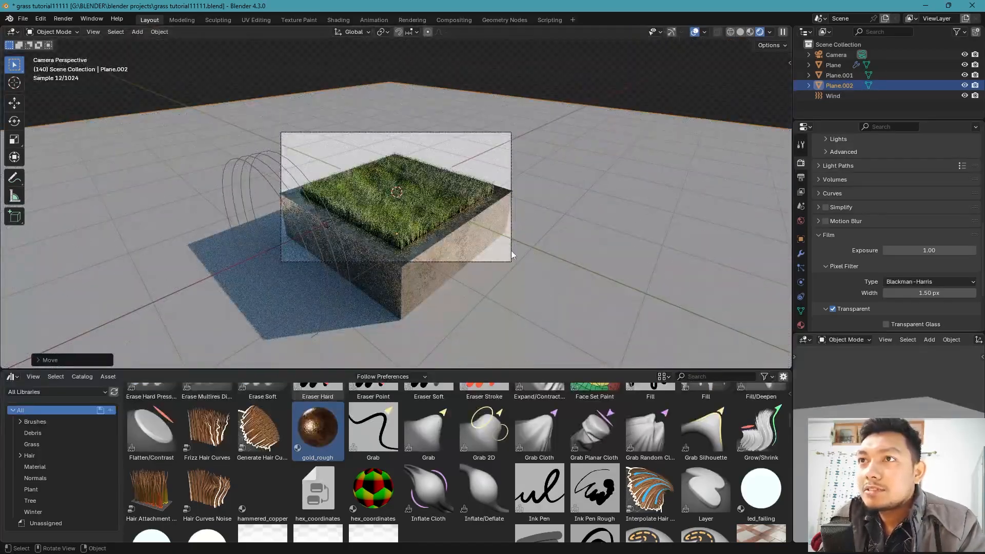
{"action": "left_click", "coordinate": [511, 251]}
{"action": "key", "text": "g"}
{"action": "key", "text": "z"}
{"action": "key", "text": "z"}
{"action": "left_click", "coordinate": [529, 293]}
{"action": "key", "text": "g"}
{"action": "key", "text": "z"}
{"action": "key", "text": "z"}
{"action": "left_click", "coordinate": [529, 322]}
Tilt the camera up about its local X axis until the grass box sits fully inside the frame.
{"action": "key", "text": "r"}
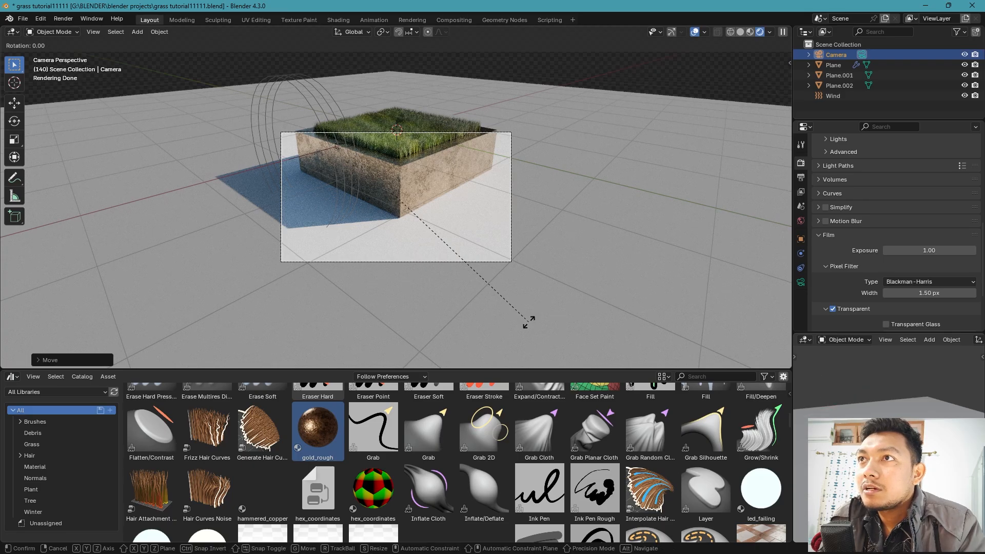
{"action": "key", "text": "x"}
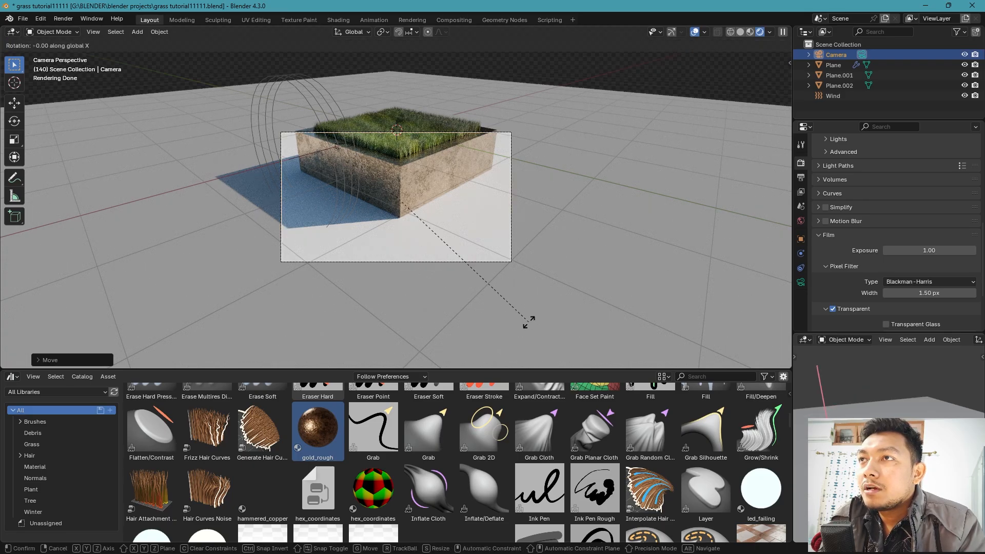
{"action": "key", "text": "x"}
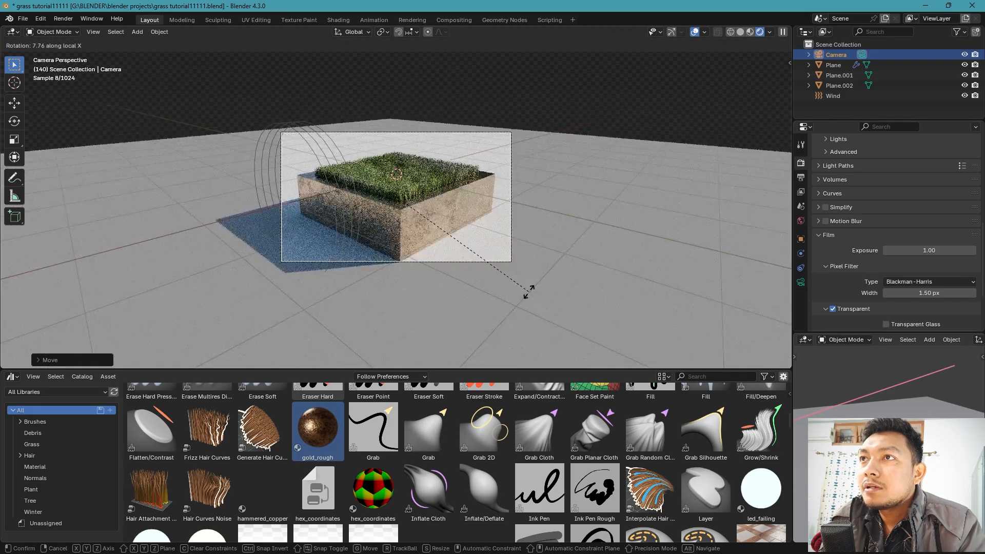
{"action": "left_click", "coordinate": [531, 299]}
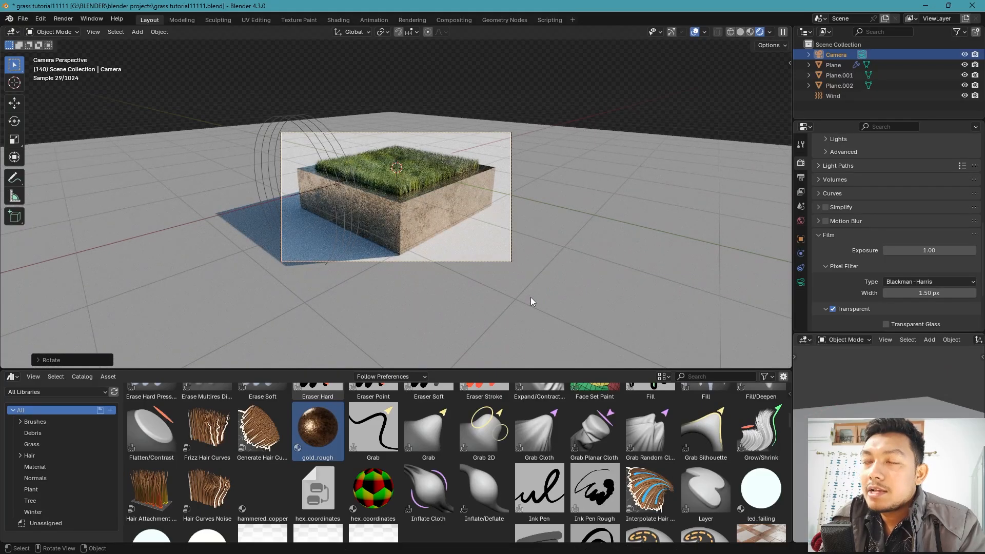
{"action": "scroll", "coordinate": [522, 235], "scroll_direction": "up", "scroll_amount": 3}
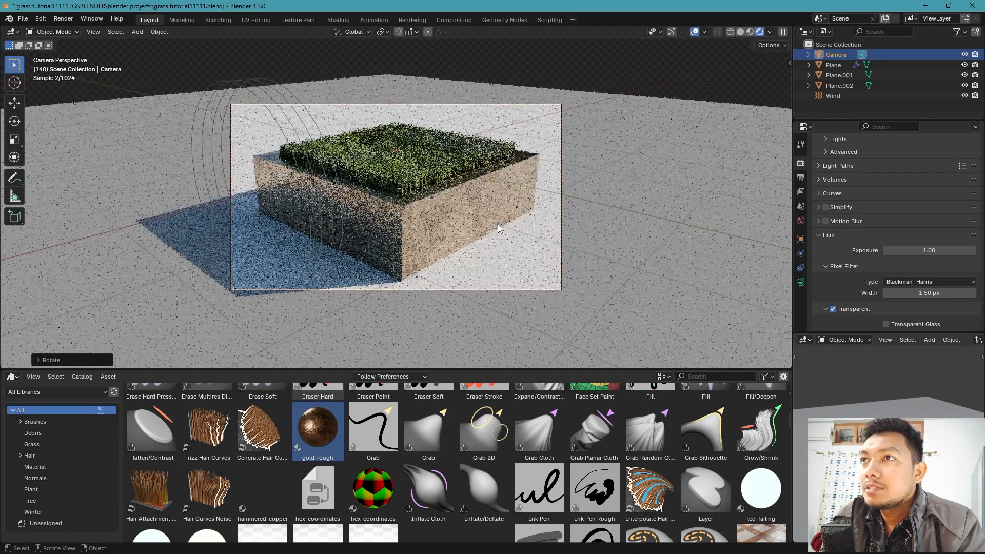
{"action": "scroll", "coordinate": [497, 224], "scroll_direction": "up", "scroll_amount": 2}
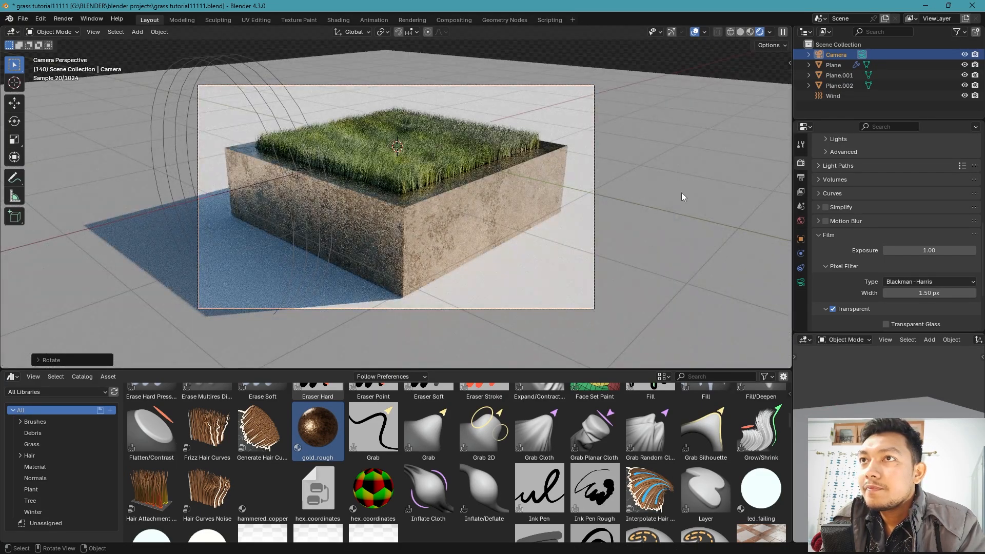
Assign the mixed_tiles_01 material from the asset library to the floor plane.
{"action": "scroll", "coordinate": [643, 259], "scroll_direction": "down", "scroll_amount": 3}
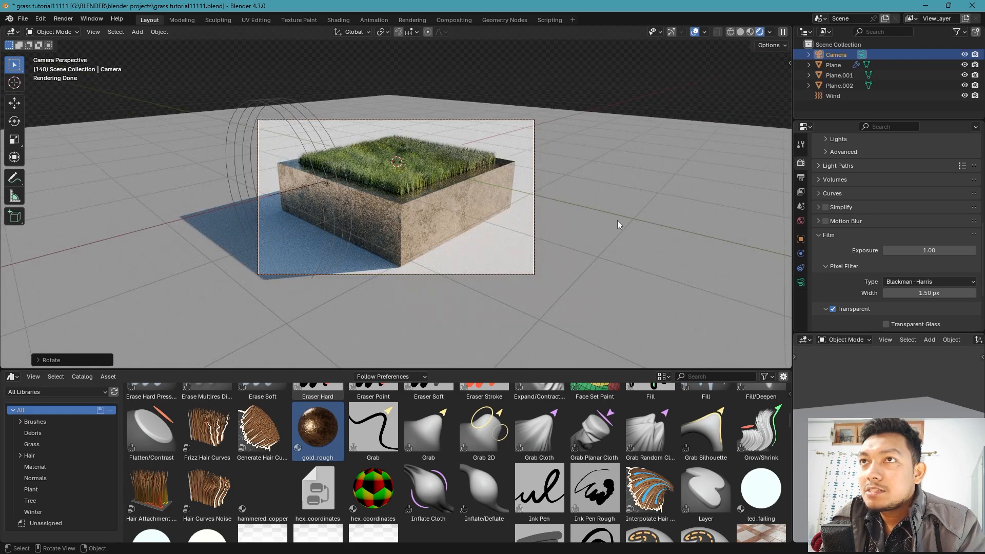
{"action": "left_click", "coordinate": [617, 220]}
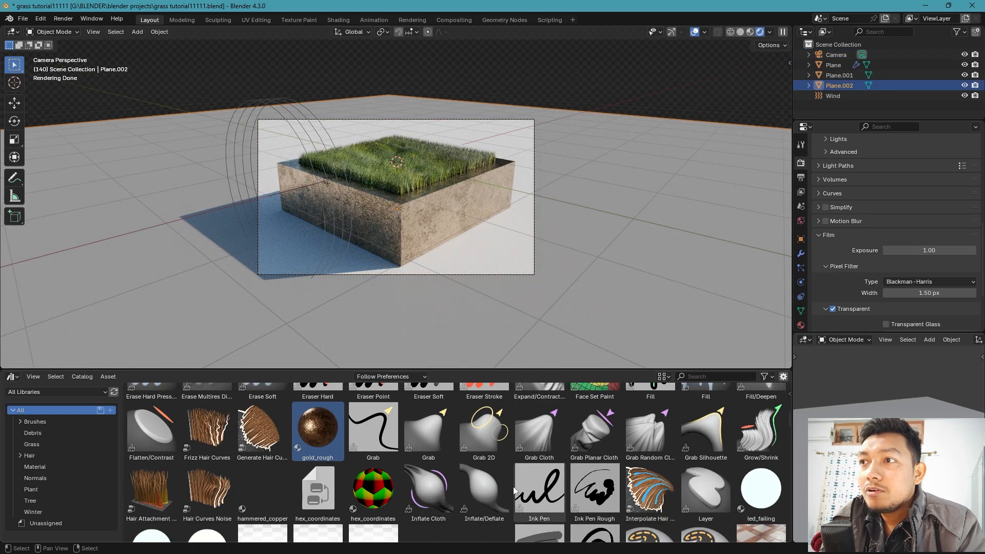
{"action": "scroll", "coordinate": [547, 485], "scroll_direction": "down", "scroll_amount": 2}
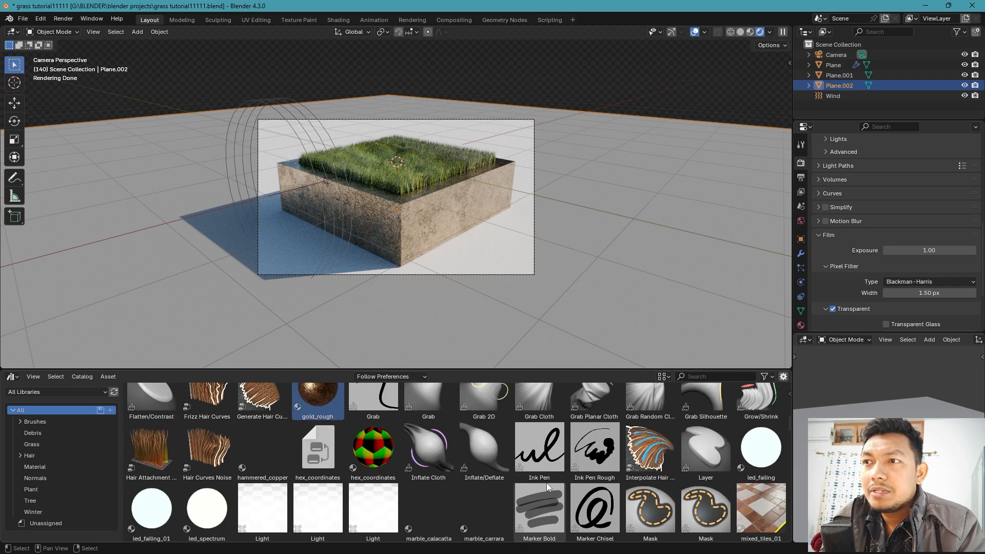
{"action": "left_click_drag", "start_coordinate": [759, 488], "coordinate": [669, 258]}
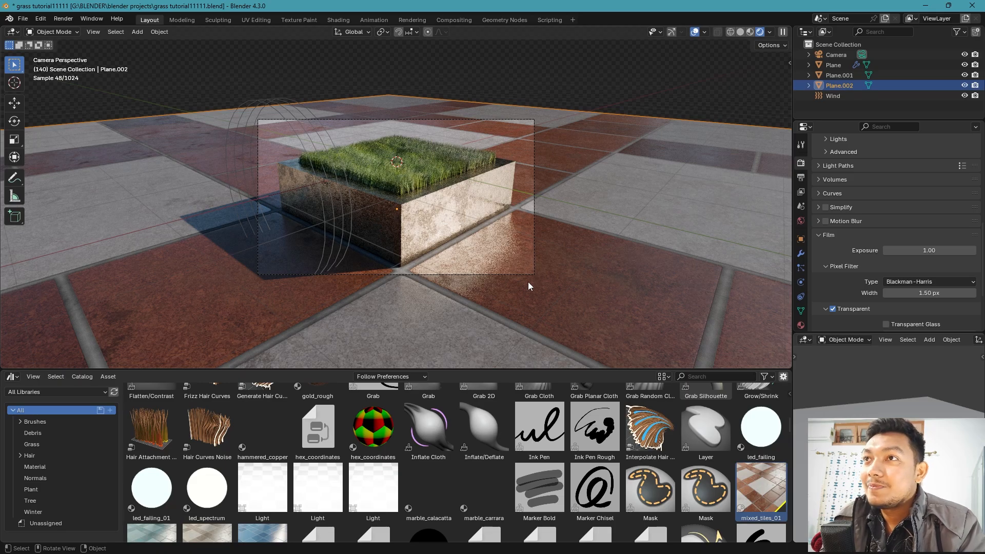
Shrink the asset browser to enlarge the 3D viewport and inspect the rendered box and tiled floor up close.
{"action": "left_click_drag", "start_coordinate": [655, 370], "coordinate": [654, 483]}
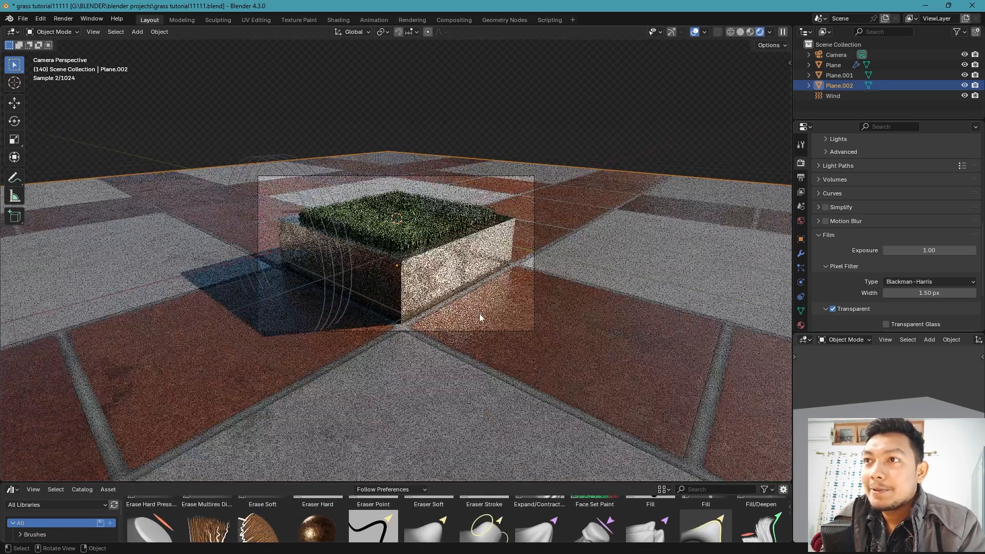
{"action": "scroll", "coordinate": [480, 297], "scroll_direction": "up", "scroll_amount": 3}
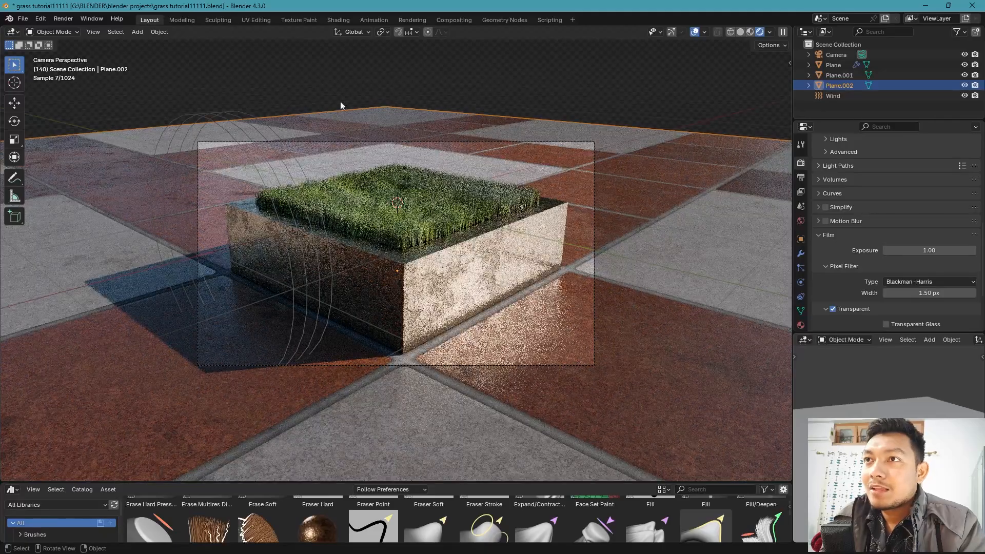
{"action": "scroll", "coordinate": [388, 258], "scroll_direction": "up", "scroll_amount": 2}
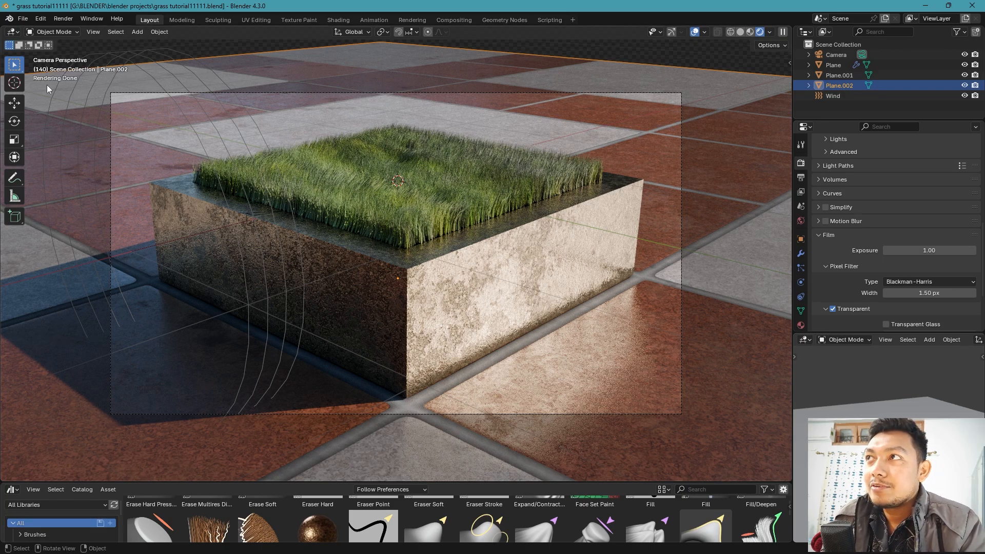
Replace the asset browser with the Timeline editor, make it taller and move the playhead to frame 151.
{"action": "left_click", "coordinate": [65, 19]}
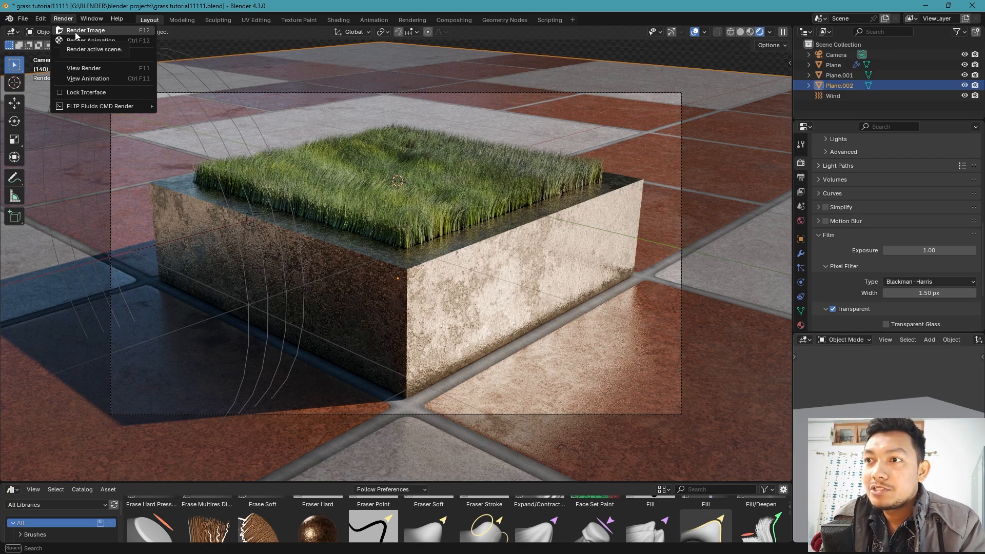
{"action": "left_click", "coordinate": [19, 489]}
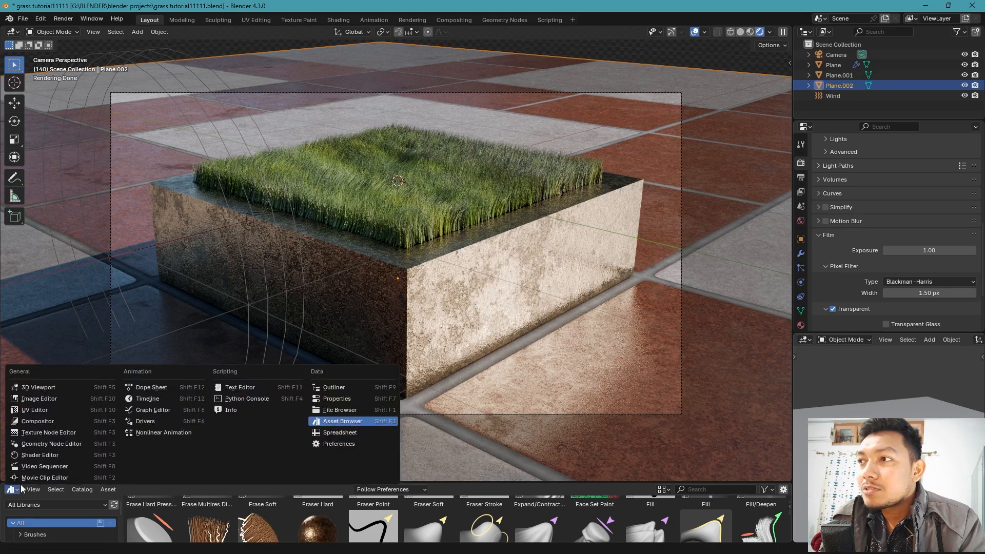
{"action": "left_click", "coordinate": [151, 403]}
{"action": "left_click_drag", "start_coordinate": [209, 482], "coordinate": [229, 419]}
{"action": "left_click_drag", "start_coordinate": [442, 440], "coordinate": [470, 442]}
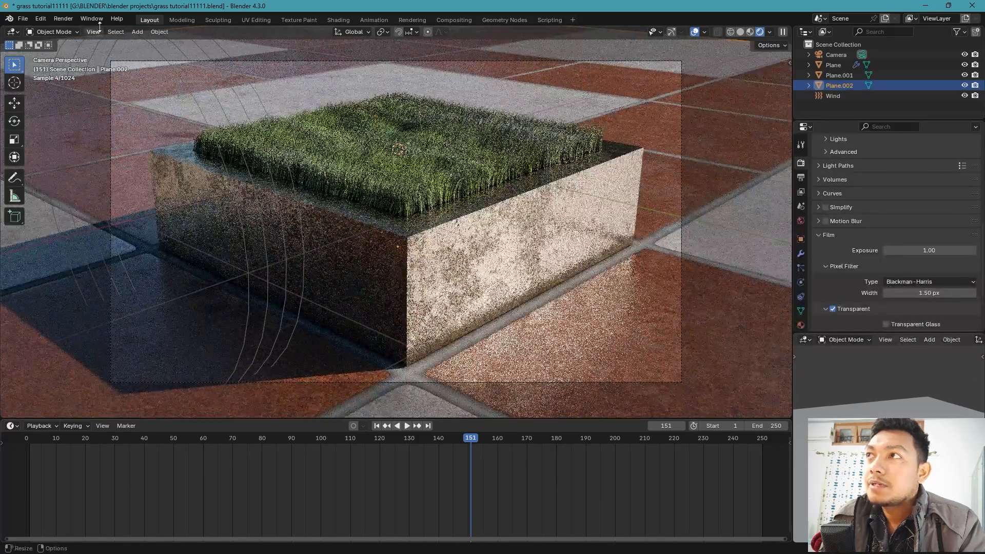
Move the playhead back to frame 0 for the still render.
{"action": "left_click", "coordinate": [72, 19]}
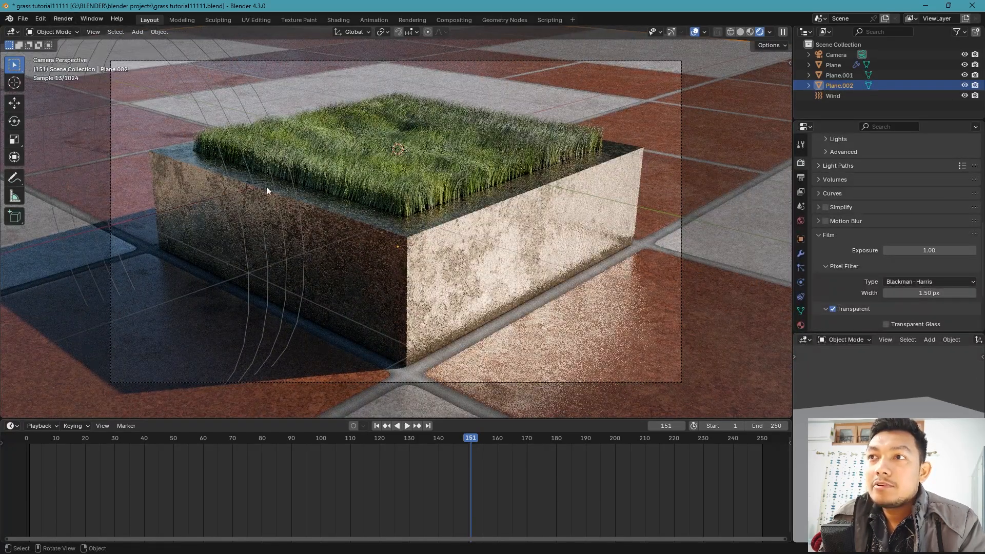
{"action": "left_click", "coordinate": [66, 20]}
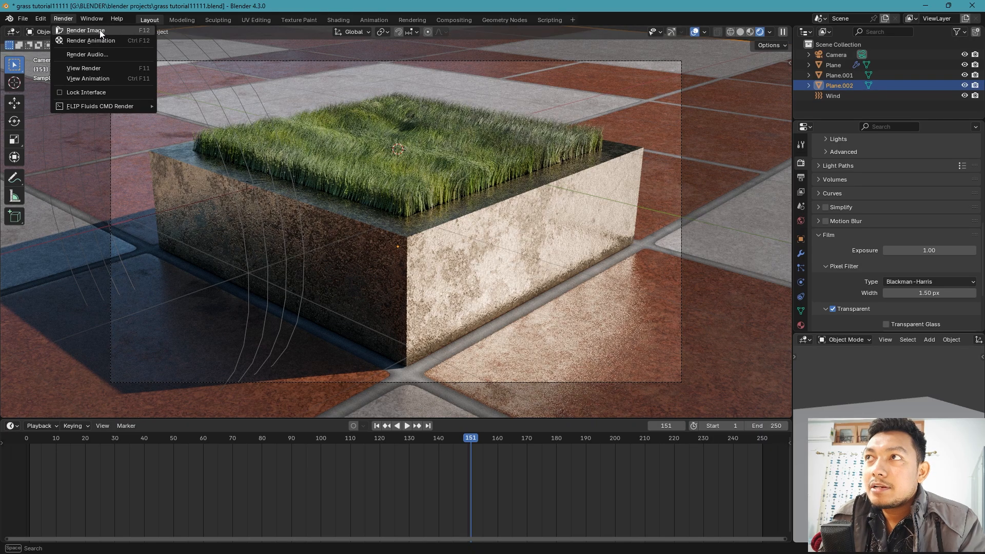
{"action": "left_click_drag", "start_coordinate": [440, 437], "coordinate": [22, 452]}
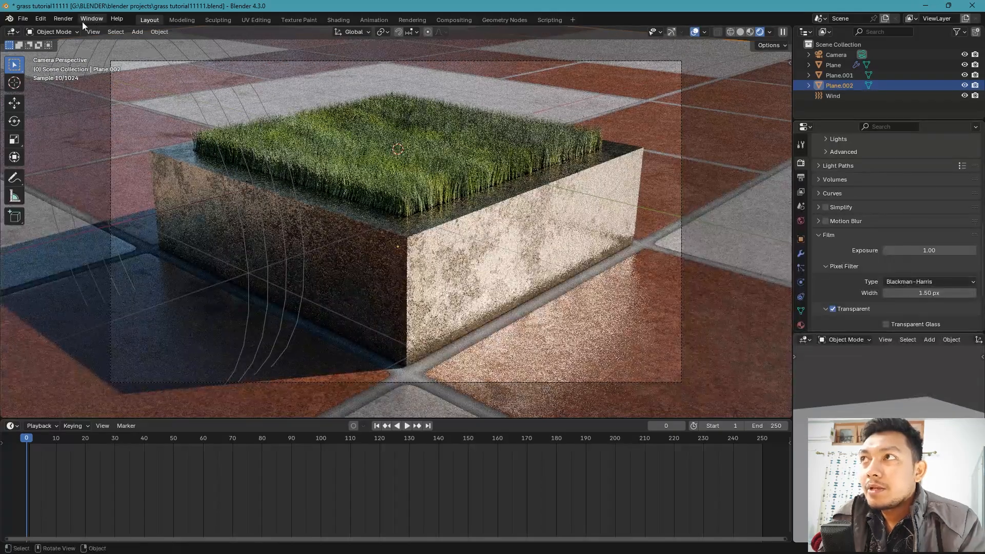
{"action": "left_click", "coordinate": [69, 19]}
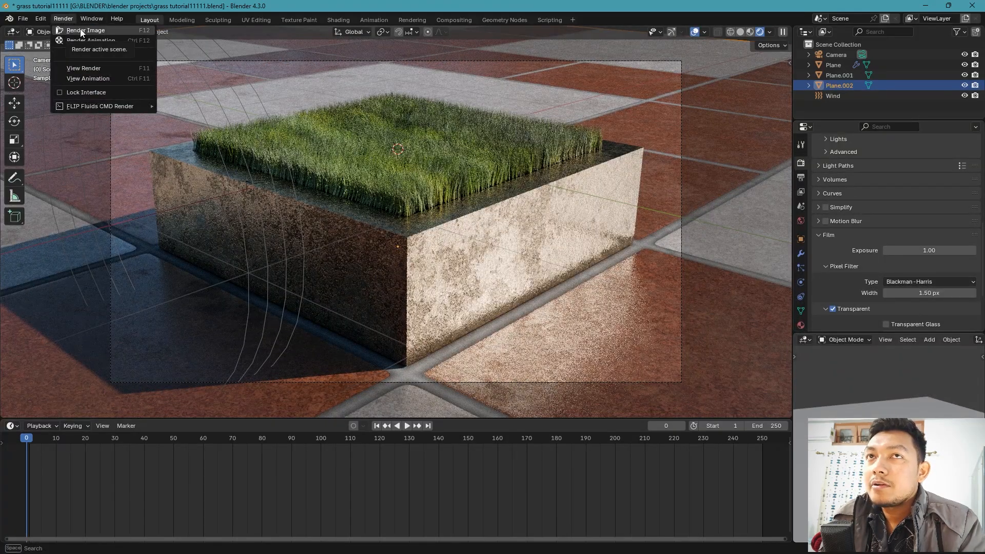
Review the frame range and file format in the output settings, and render the current frame as an image.
{"action": "scroll", "coordinate": [845, 248], "scroll_direction": "down", "scroll_amount": 2}
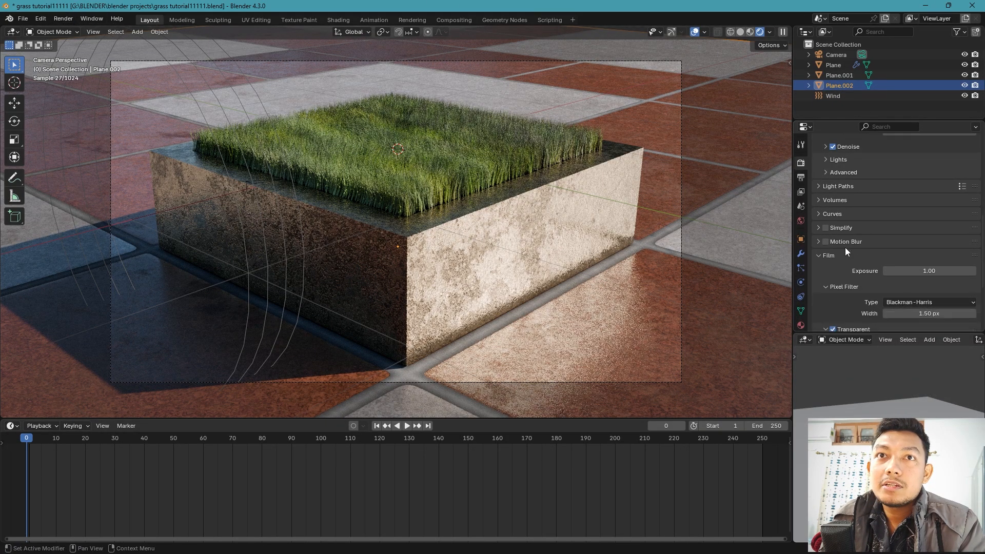
{"action": "left_click", "coordinate": [801, 180]}
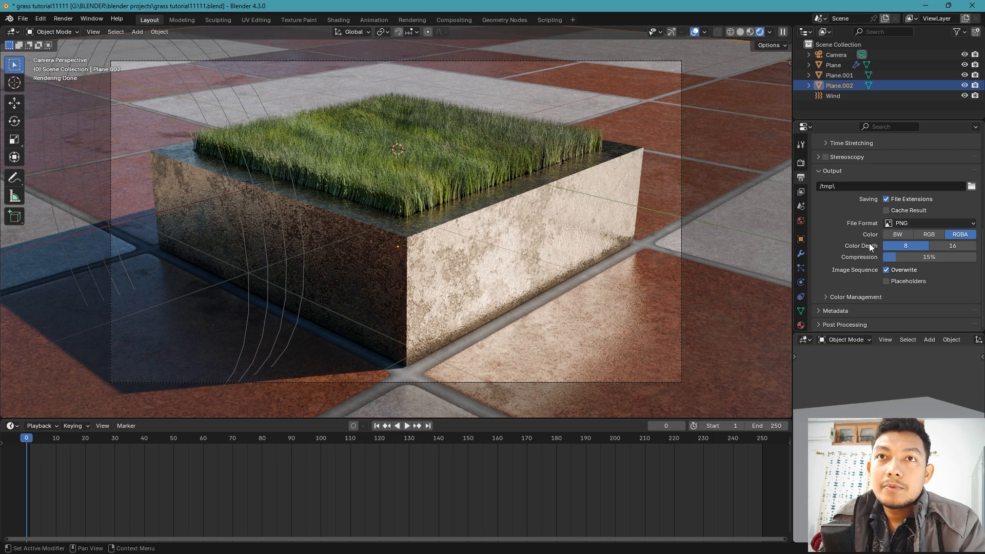
{"action": "scroll", "coordinate": [836, 286], "scroll_direction": "up", "scroll_amount": 4}
{"action": "scroll", "coordinate": [857, 265], "scroll_direction": "down", "scroll_amount": 1}
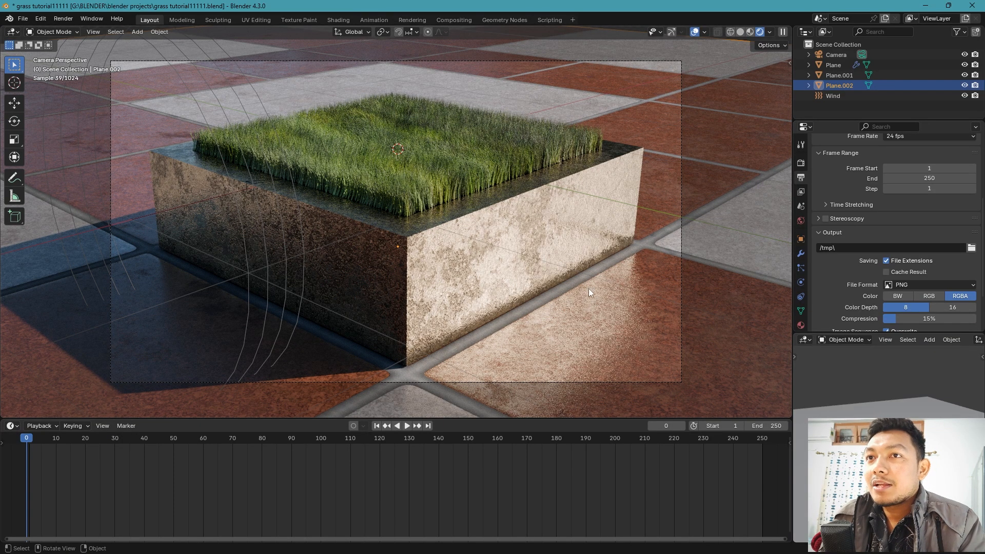
{"action": "left_click", "coordinate": [64, 18]}
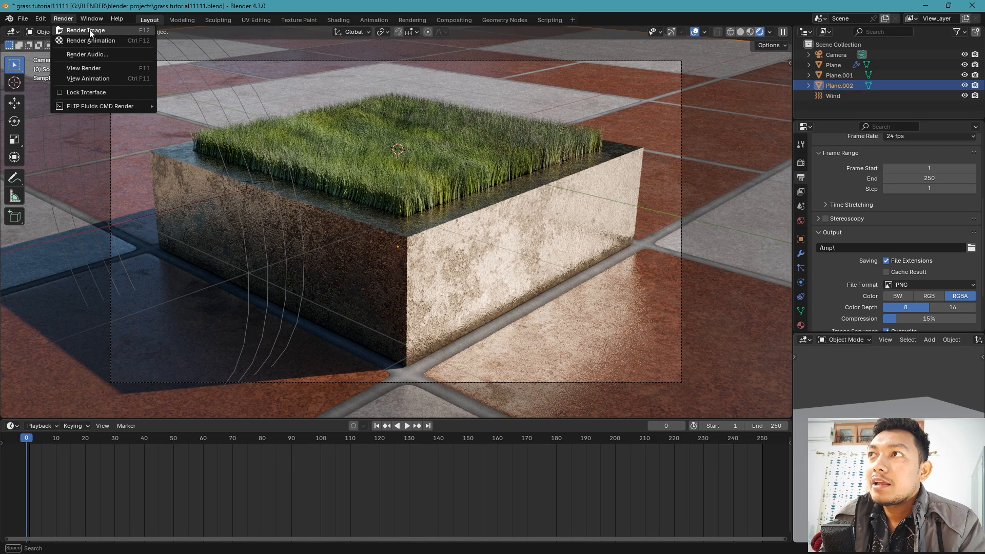
{"action": "left_click", "coordinate": [87, 31]}
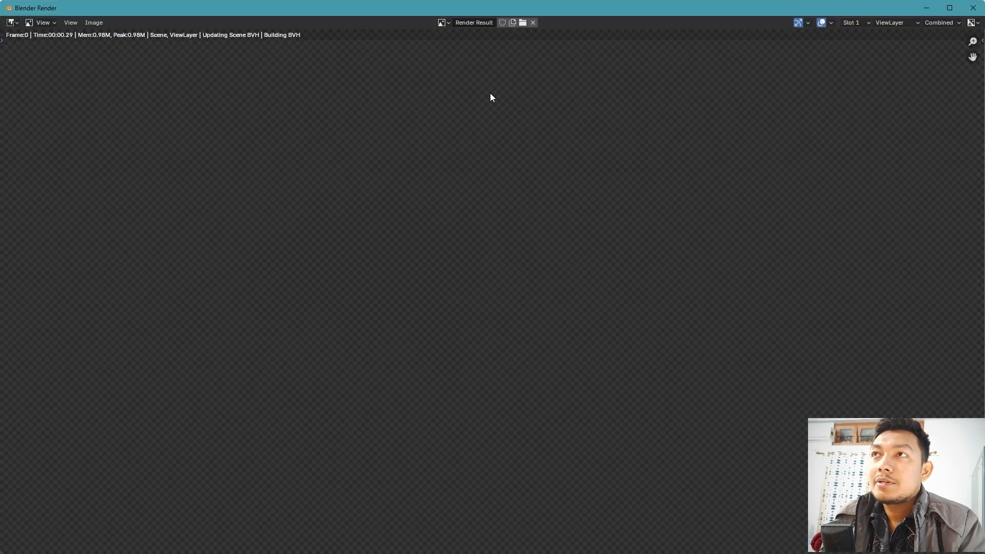